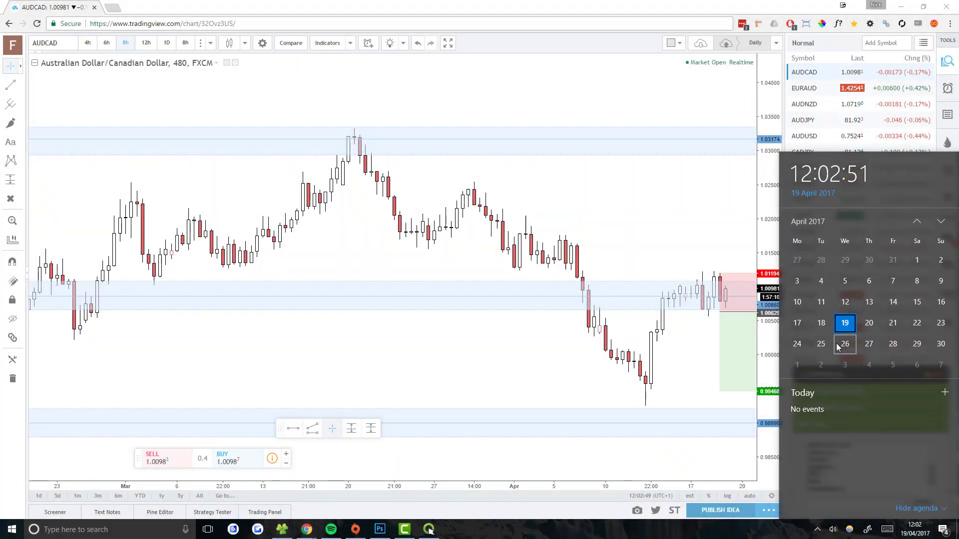
Step: Switch the AUDCAD chart to the daily timeframe and delete the short position drawing beside the latest candle
click(651, 208)
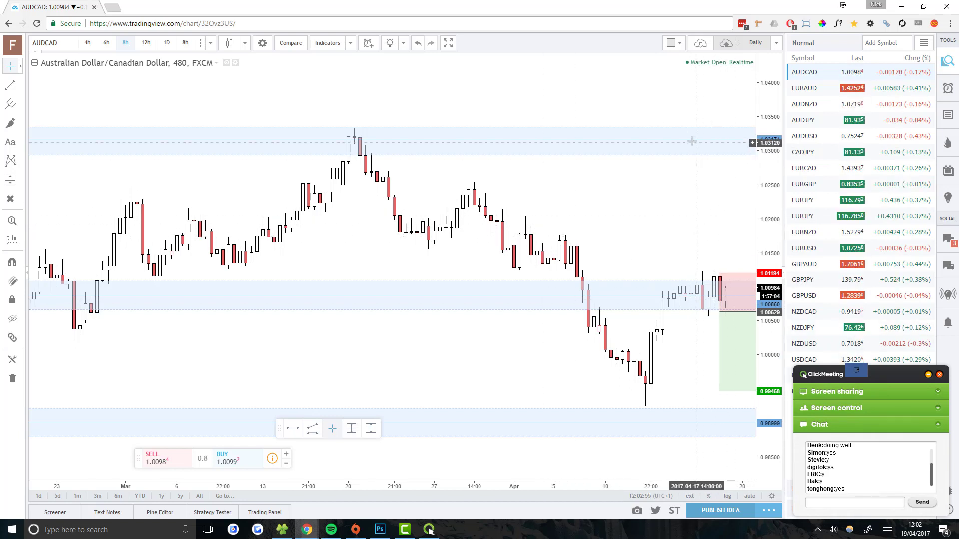
click(167, 43)
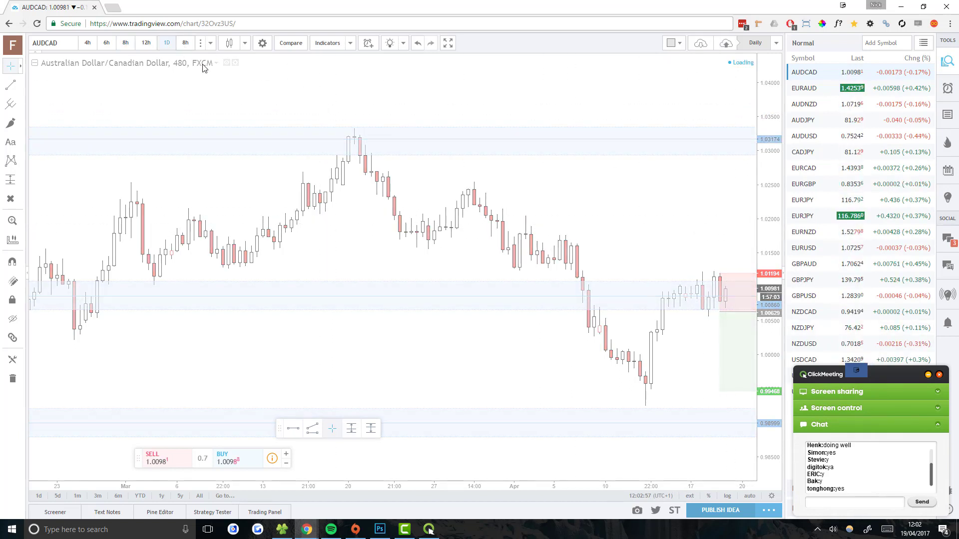
scroll(626, 234, up, 2)
drag(657, 218, 349, 143)
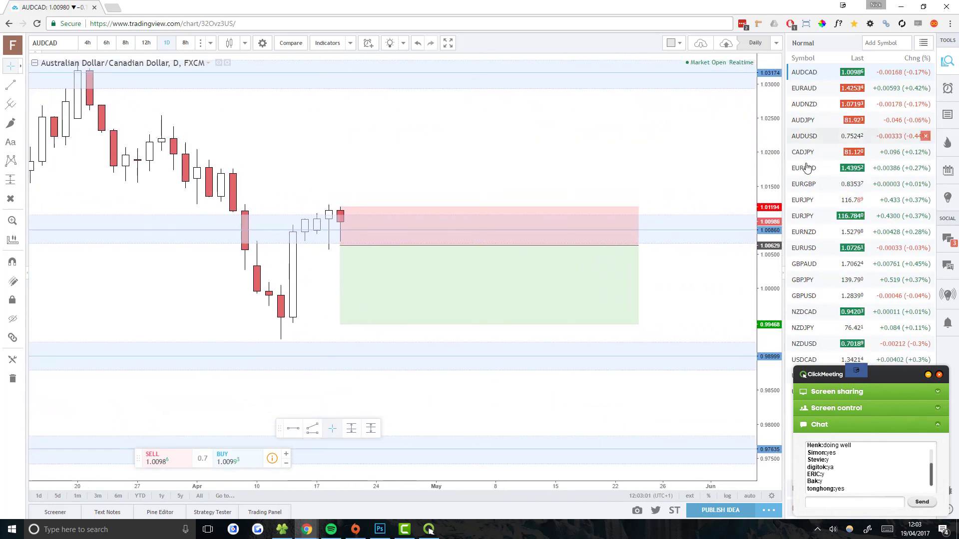
drag(898, 381, 889, 404)
mouse_move(341, 153)
mouse_down()
mouse_move(386, 150)
mouse_move(463, 183)
mouse_up()
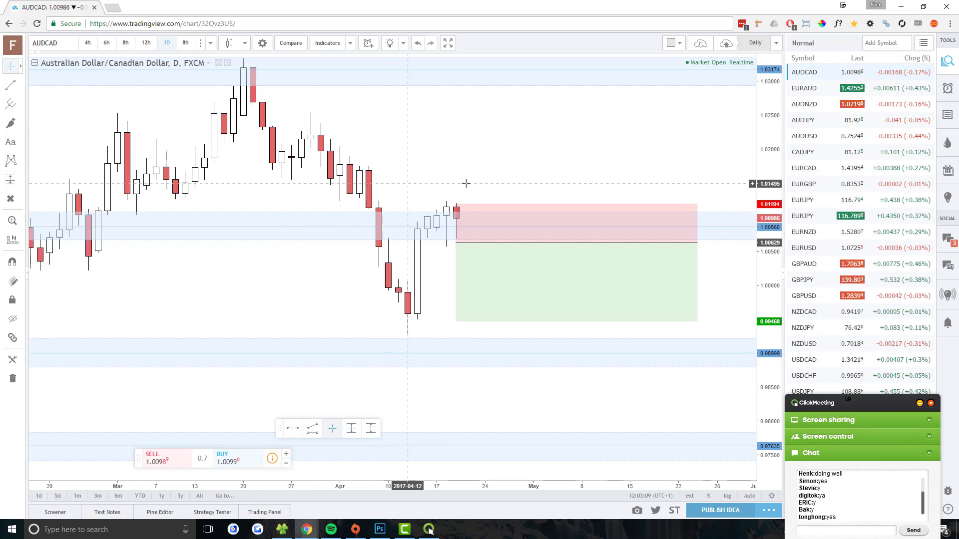
click(594, 293)
key(Delete)
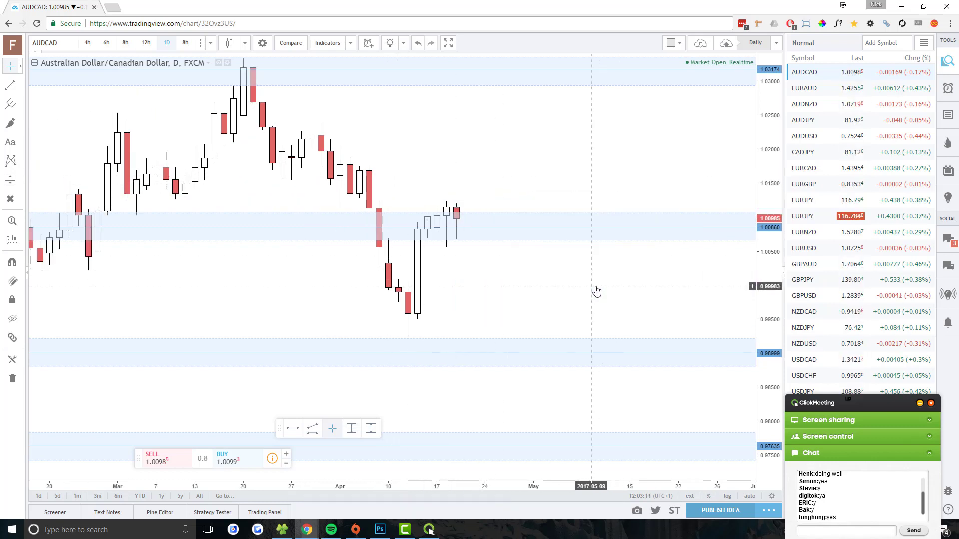
Step: Review AUDCAD on the 12h, 8h, 6h and 4h timeframes, temporarily highlighting the recent sideways price range
click(145, 43)
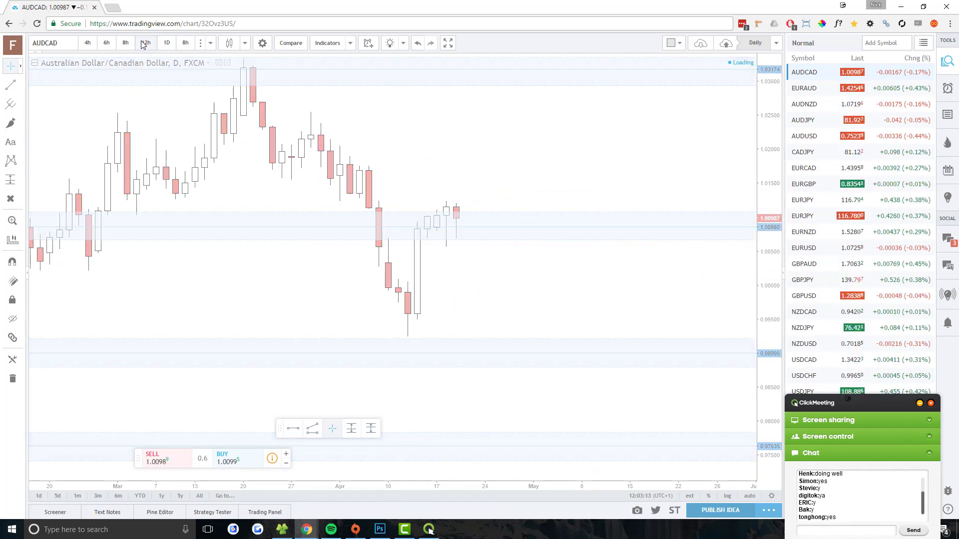
click(124, 44)
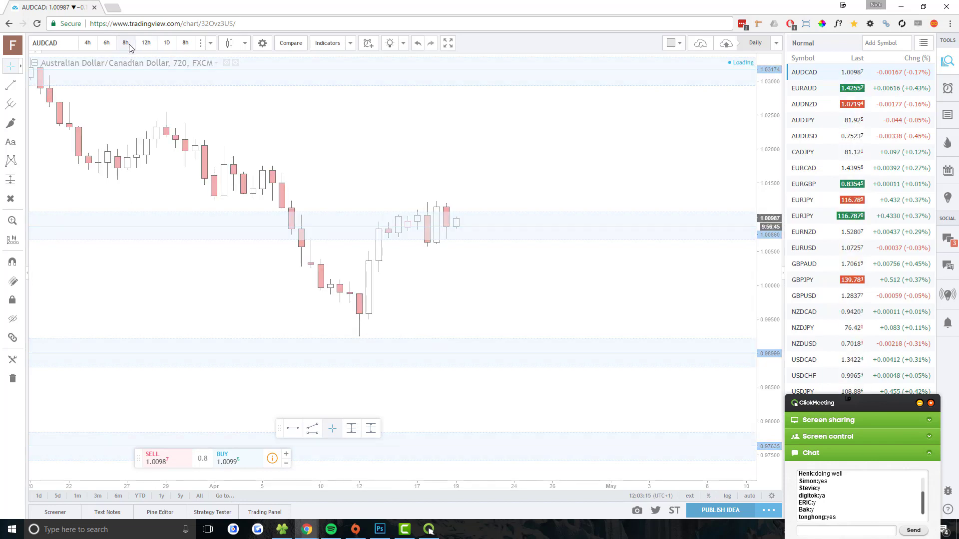
click(106, 43)
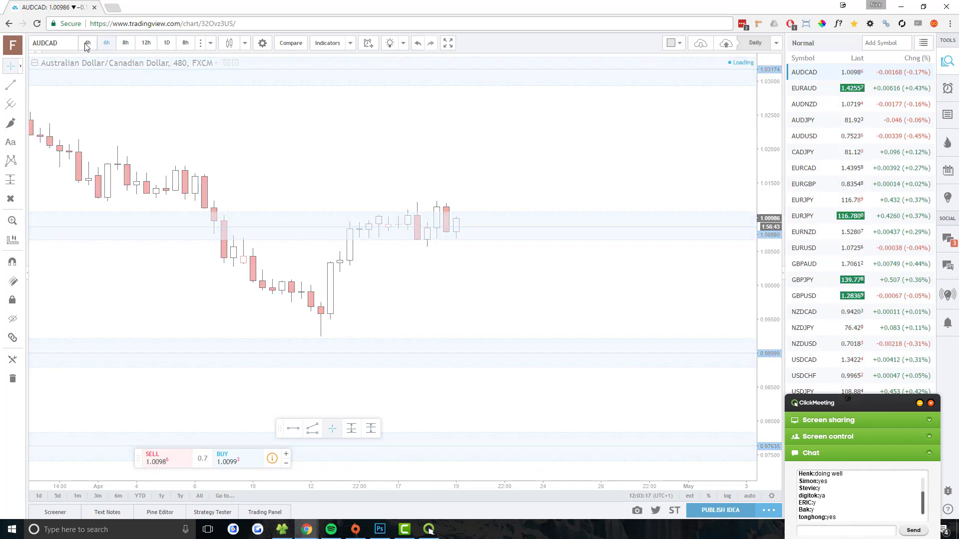
click(87, 44)
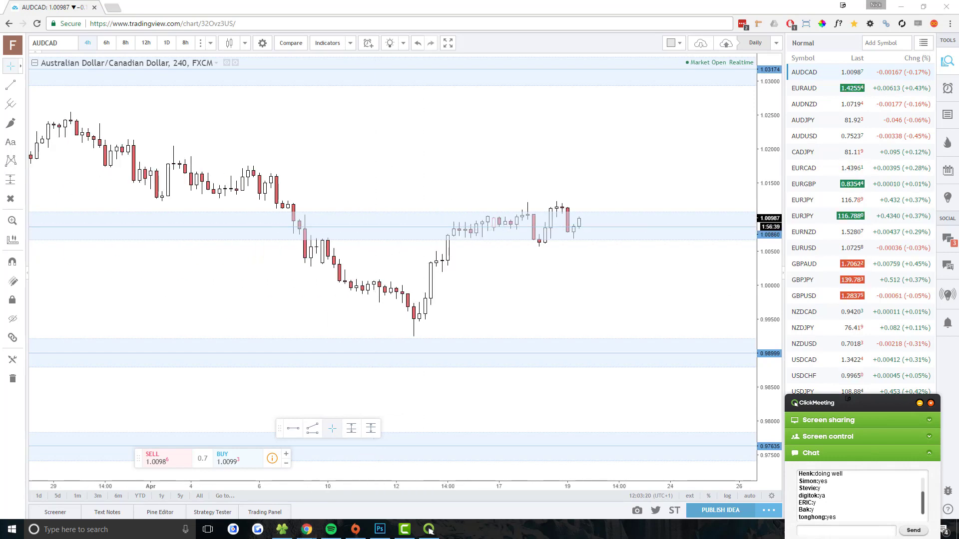
drag(615, 196, 439, 246)
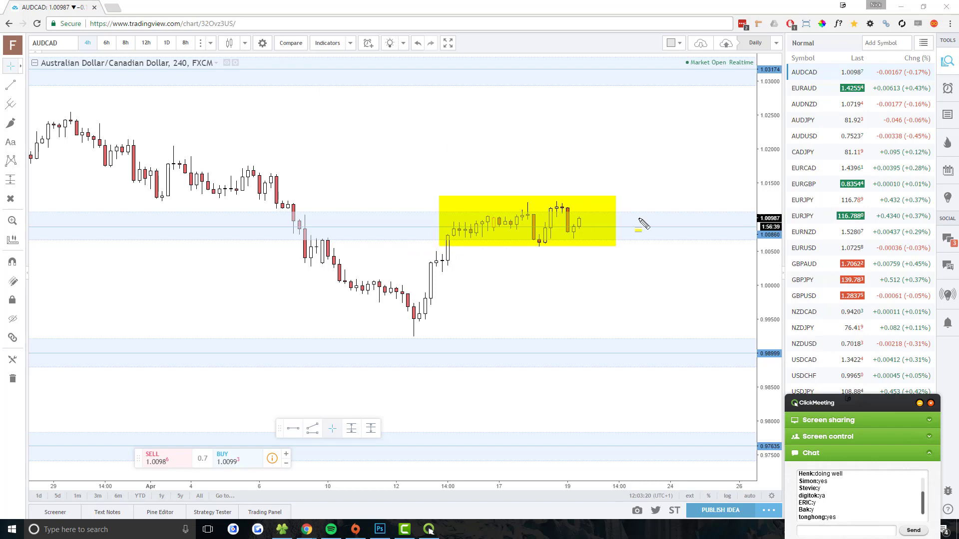
key(Delete)
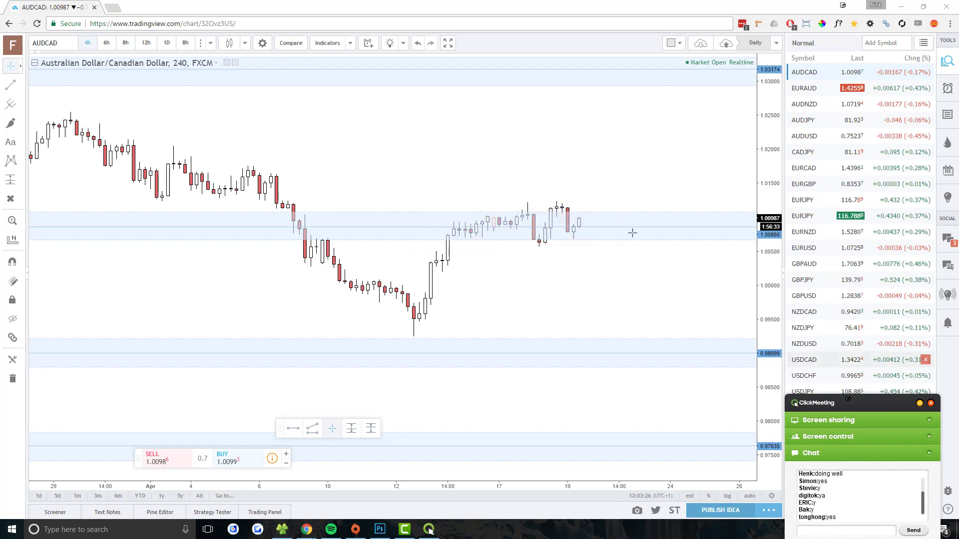
Step: Return AUDCAD to the daily timeframe and examine recent price action around the 1.00860 level with a wider price range
click(167, 44)
scroll(573, 232, up, 2)
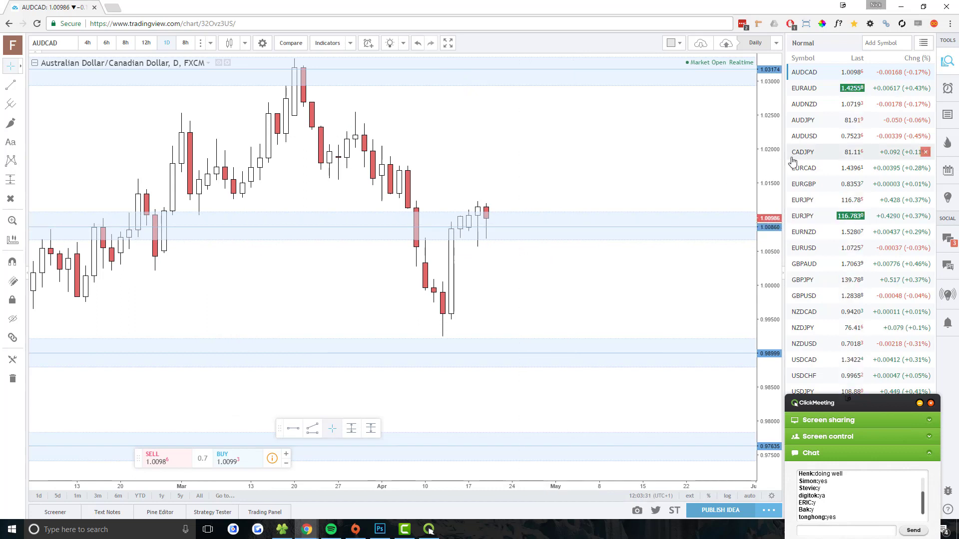
drag(779, 161, 772, 205)
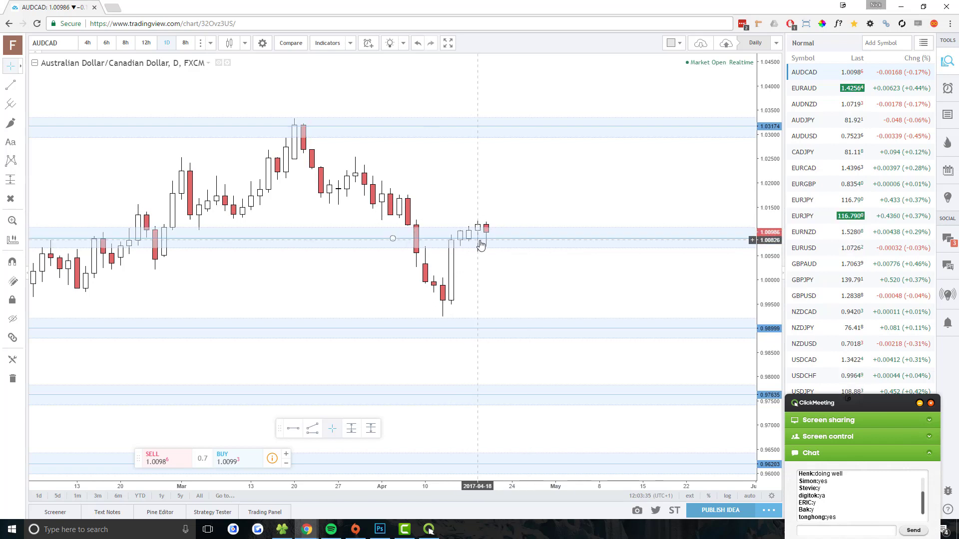
scroll(497, 236, down, 2)
scroll(573, 241, up, 1)
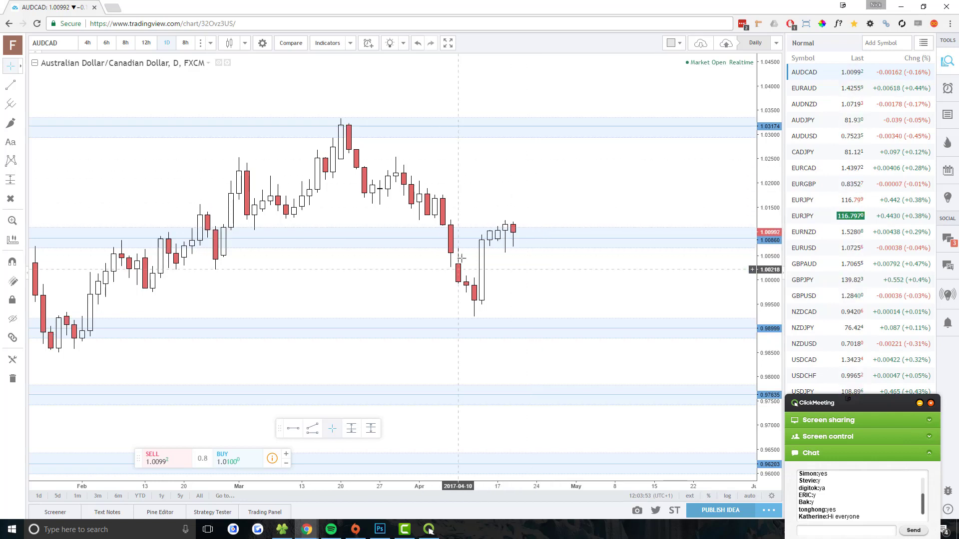
scroll(383, 178, down, 2)
scroll(571, 255, up, 1)
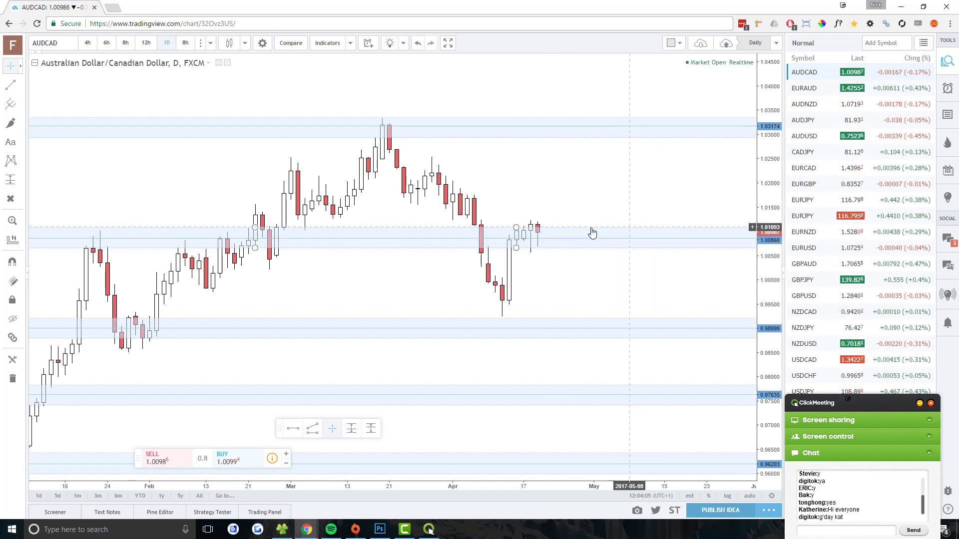
Step: Open the EURAUD chart and set it to the 6-hour timeframe
click(804, 88)
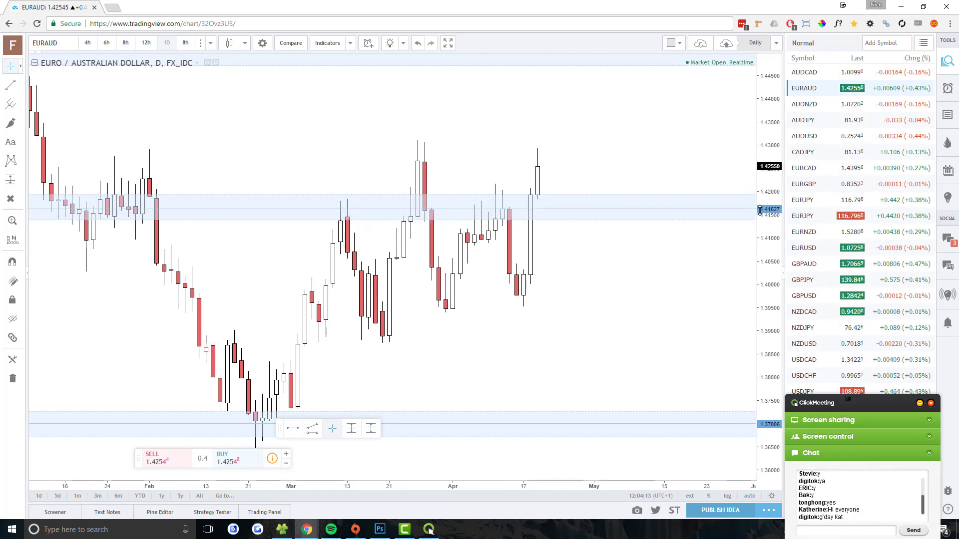
scroll(712, 253, down, 3)
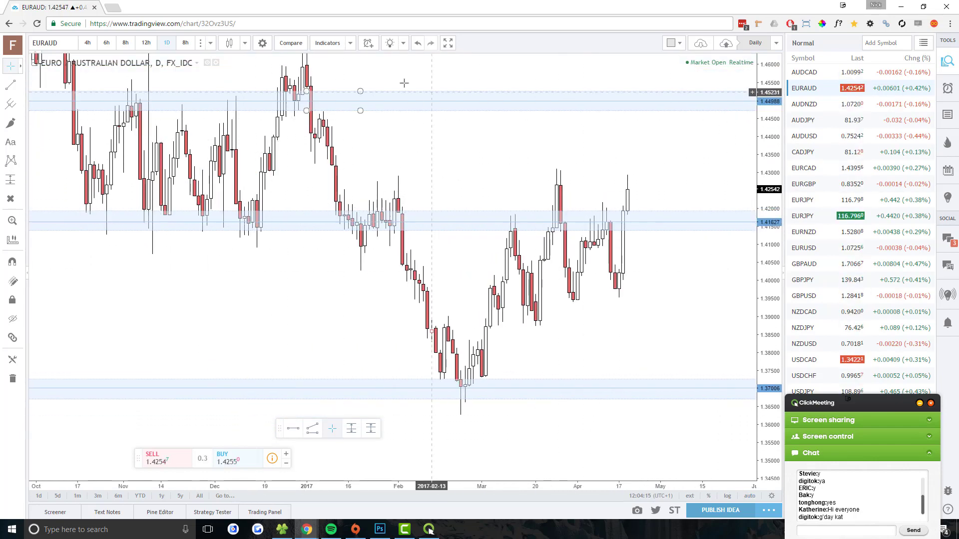
click(110, 43)
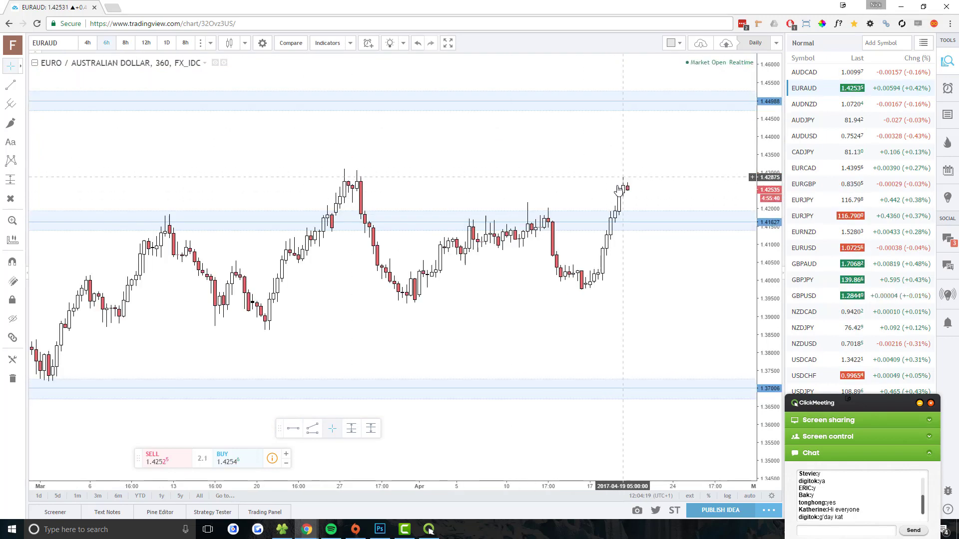
Step: Raise EURAUD's middle horizontal line and its shaded zone to about 1.4258, checking the fit on the 12-hour timeframe
drag(606, 224, 591, 182)
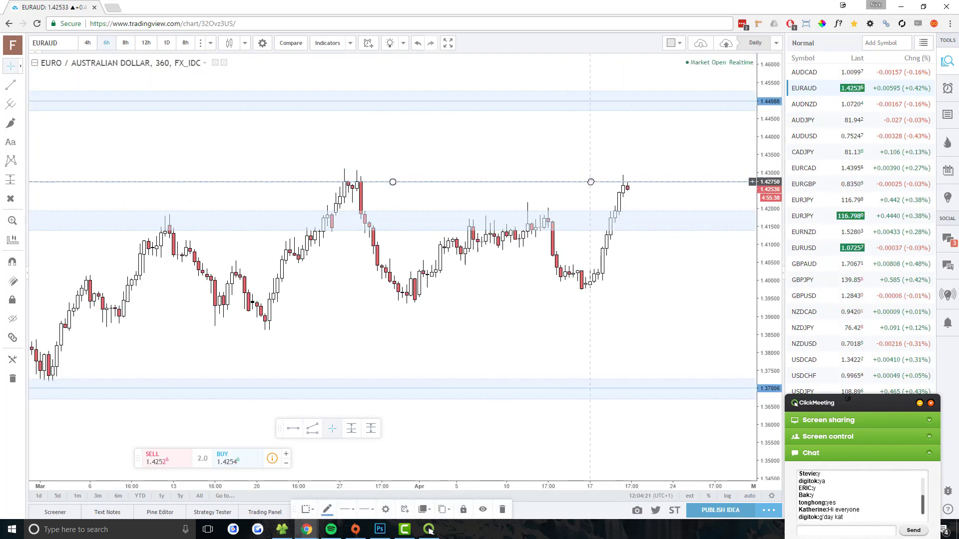
drag(639, 235, 638, 201)
click(146, 43)
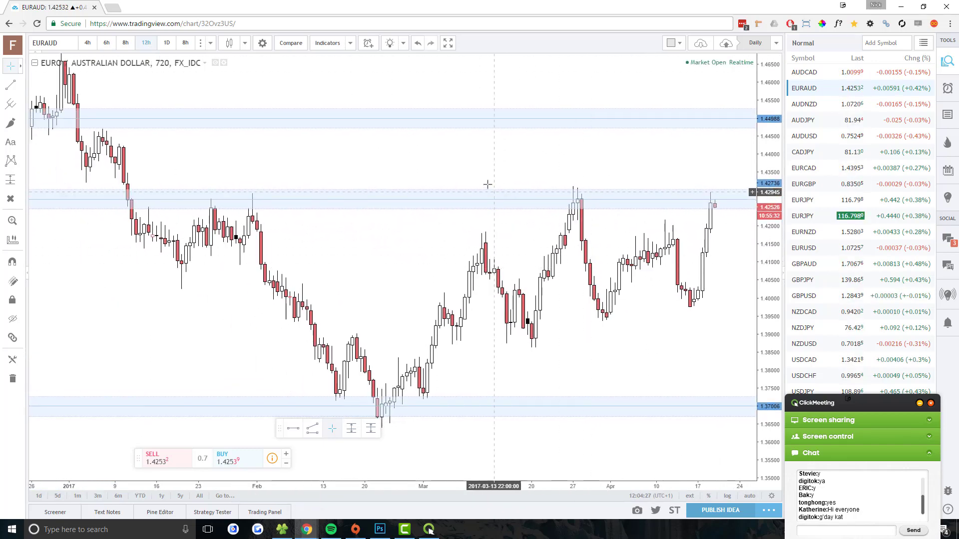
mouse_move(546, 202)
mouse_down()
mouse_move(535, 205)
mouse_move(546, 200)
mouse_up()
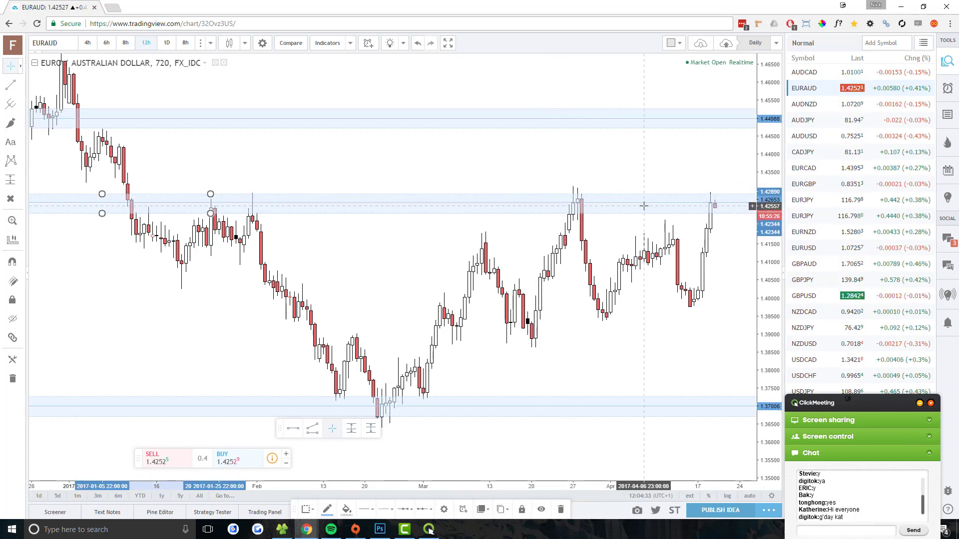
Step: Sketch temporary red swing lines on the EURAUD March and April highs, clear them, and switch to the daily timeframe
drag(629, 312, 529, 304)
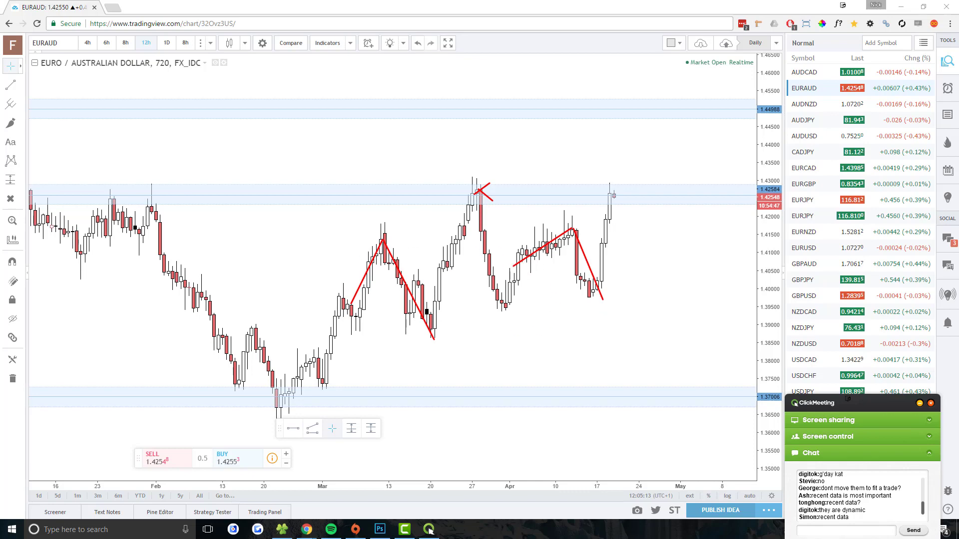
key(Escape)
click(166, 43)
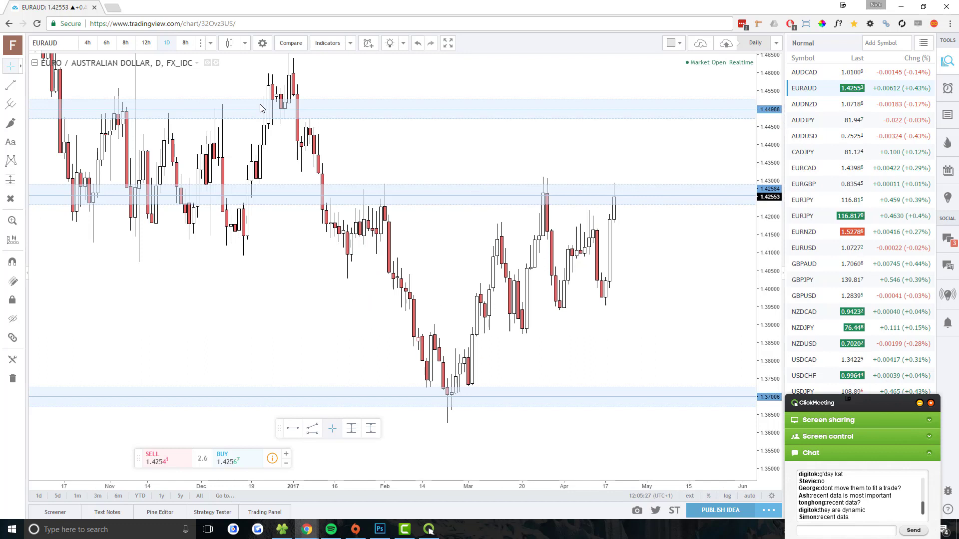
scroll(379, 265, up, 2)
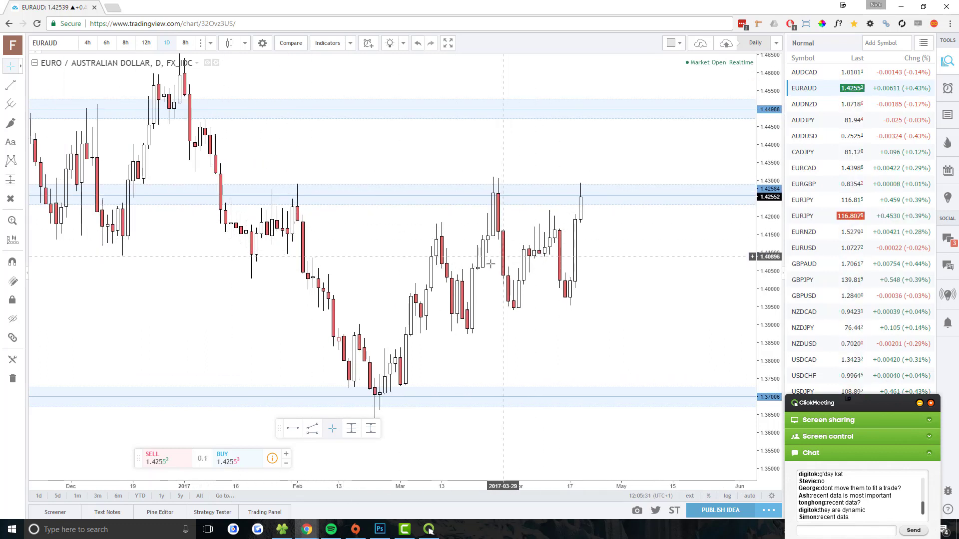
drag(490, 263, 528, 271)
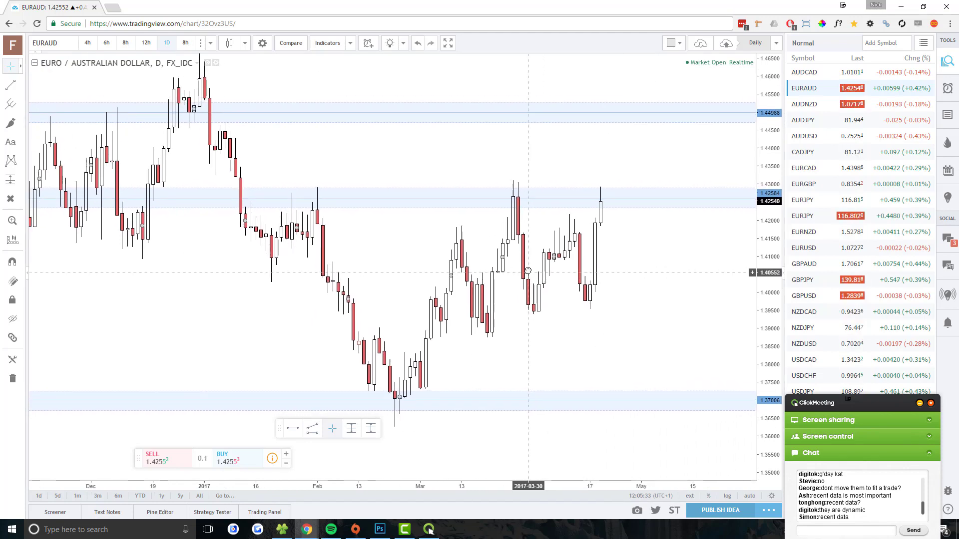
Step: Try the middle horizontal line at about 1.4146, and move it back up inside the shaded zone at about 1.4262
key(alt+h)
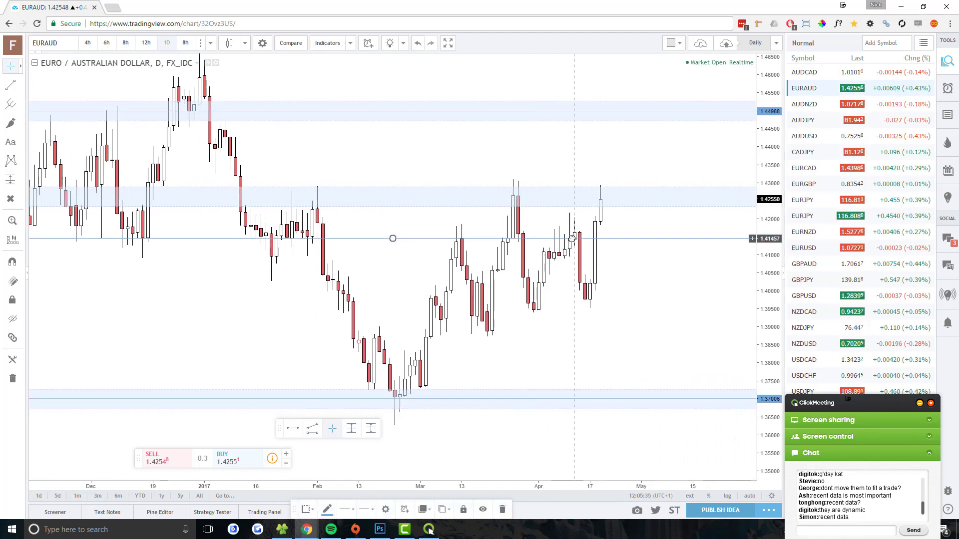
drag(572, 238, 576, 202)
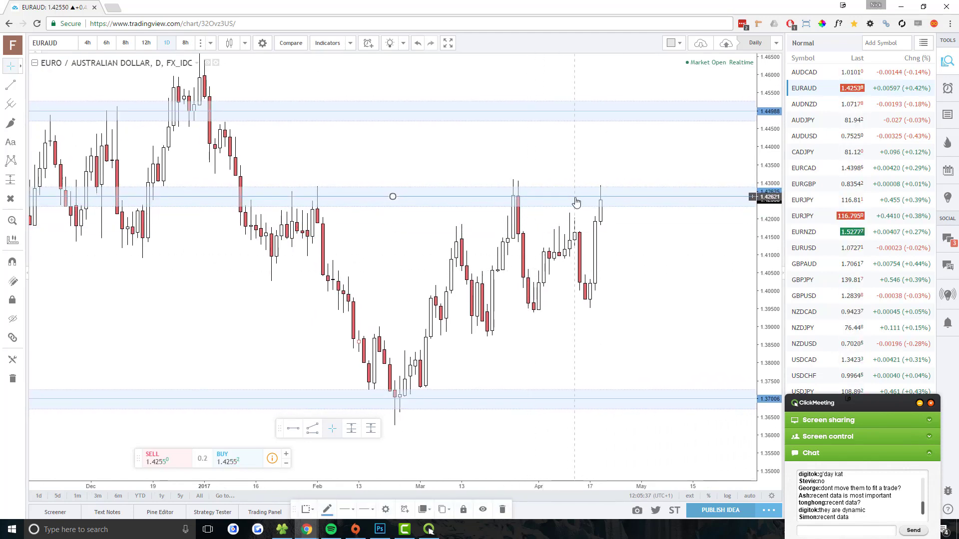
scroll(670, 253, up, 2)
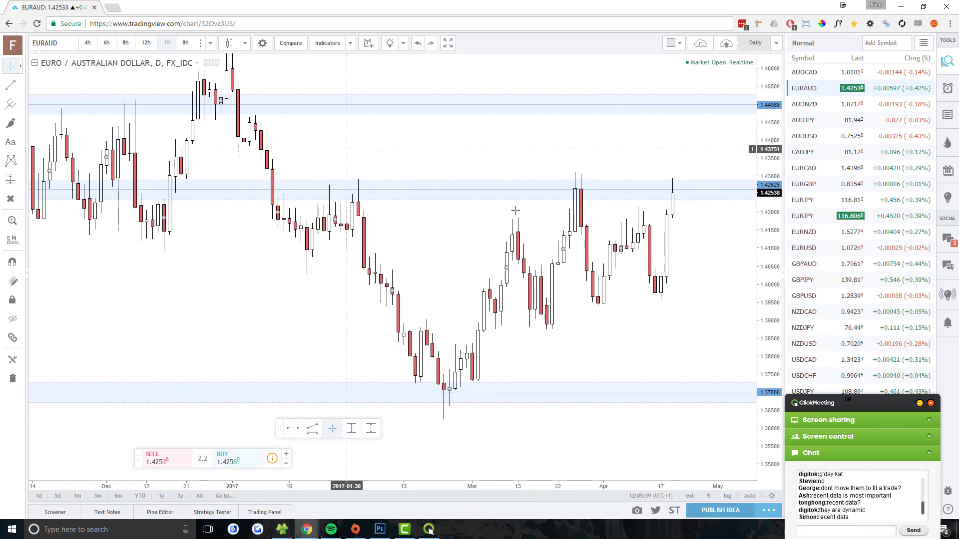
scroll(516, 210, up, 1)
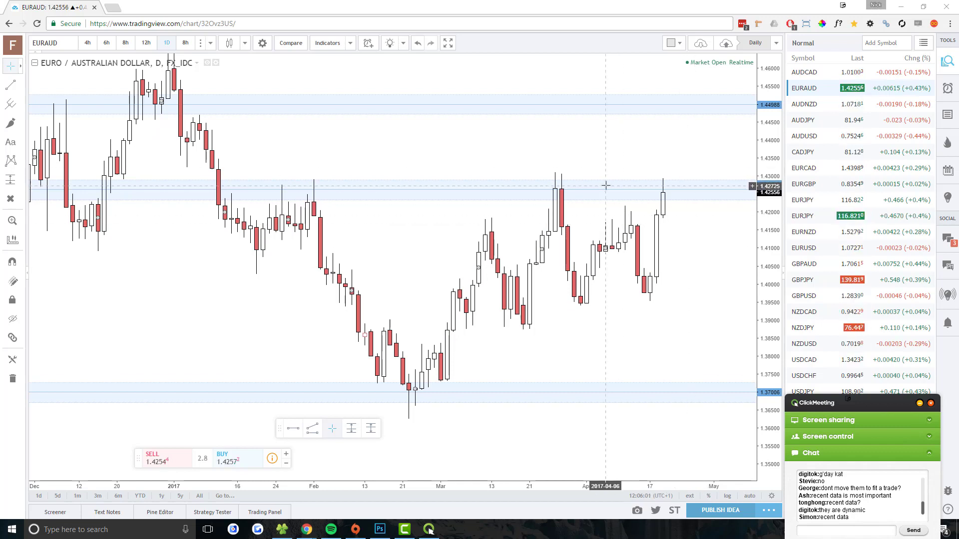
Step: Lower the middle horizontal line to about 1.4164 and bring its shaded zone down around it
key(alt+h)
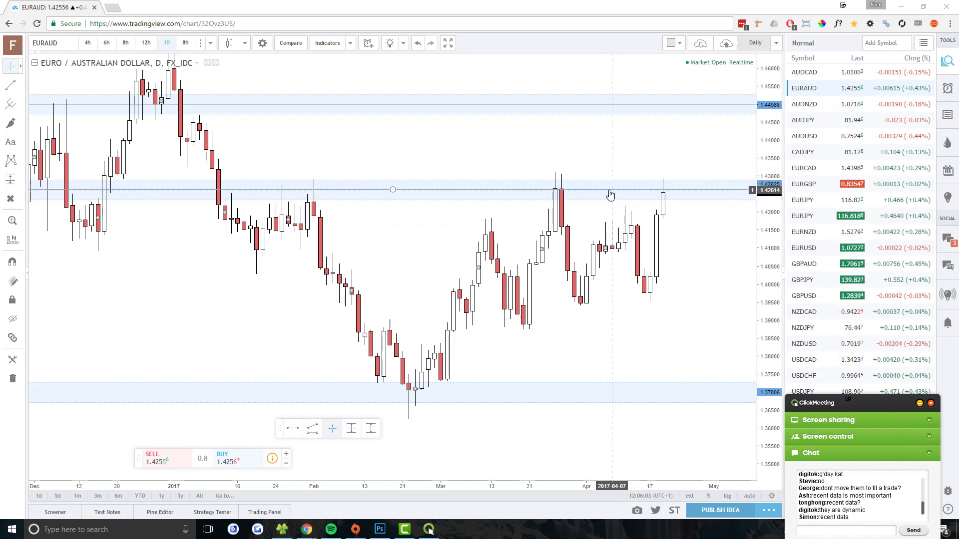
drag(609, 194, 614, 236)
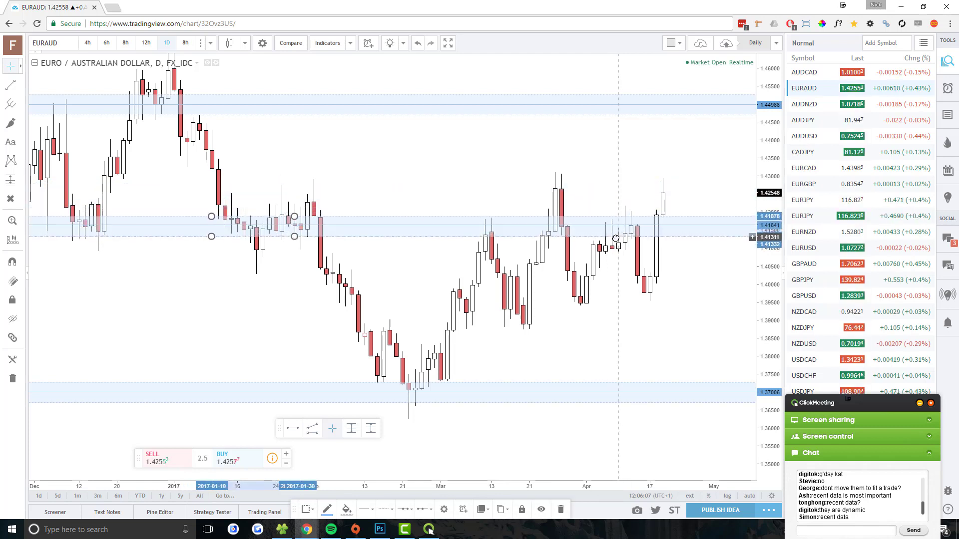
scroll(411, 273, down, 3)
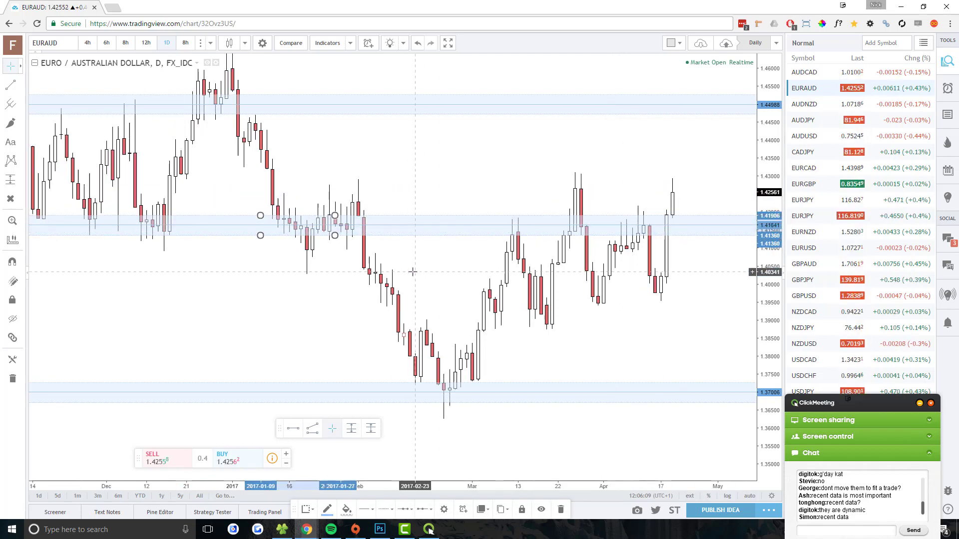
Step: Sketch temporary blue arrows over the March and April swings into and away from the middle zone, and clear them
scroll(411, 270, up, 3)
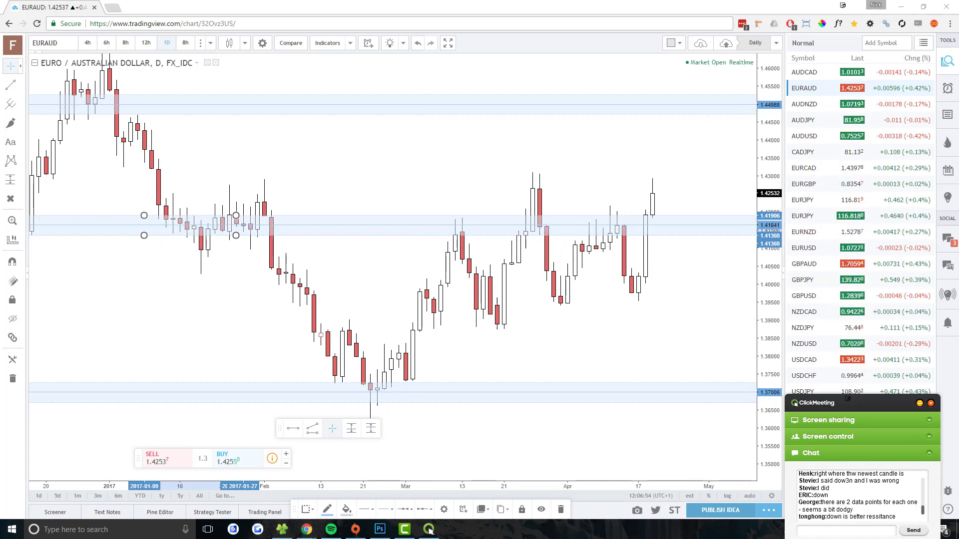
mouse_move(410, 341)
mouse_down()
mouse_move(455, 221)
mouse_move(489, 322)
mouse_up()
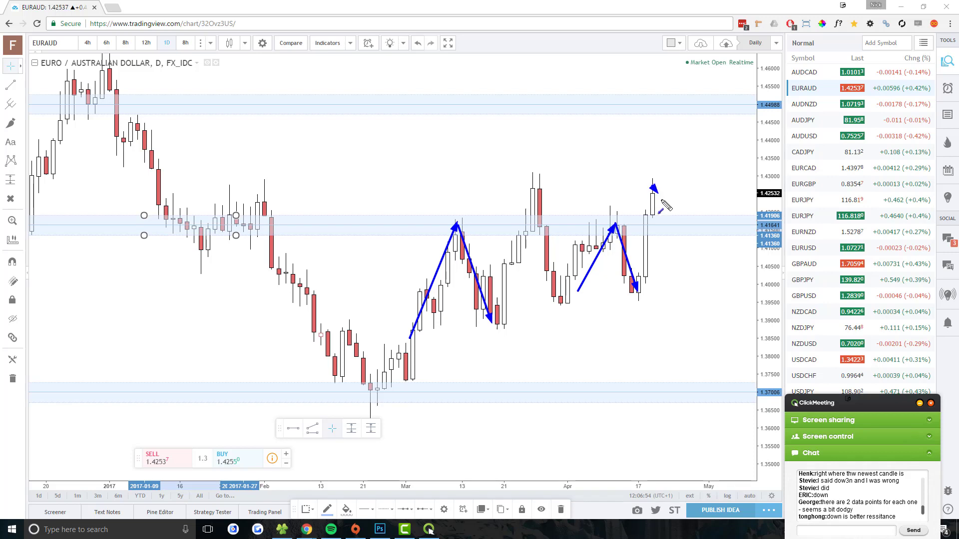
drag(705, 124, 714, 116)
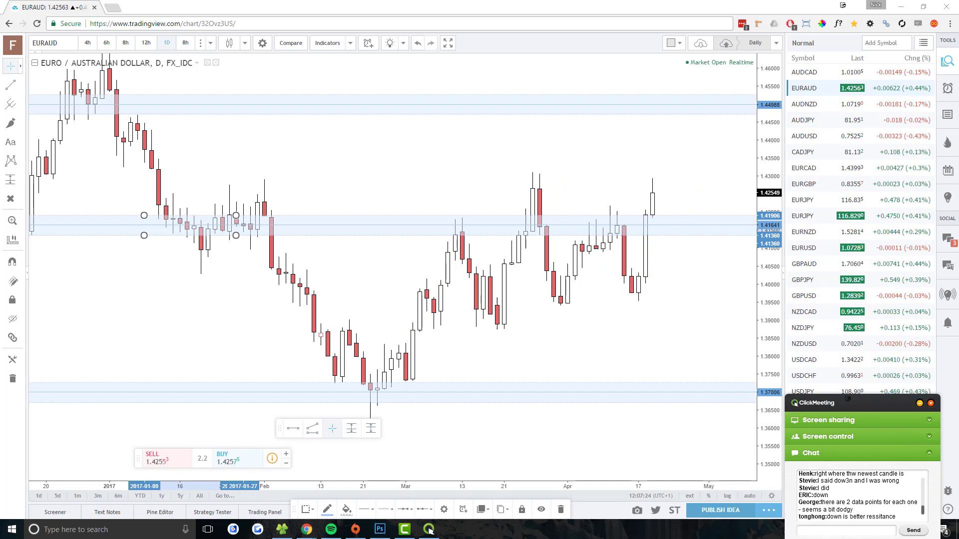
Step: Sketch temporary blue arrows and a red cross on the latest EURAUD rise past the middle zone, and clear them
drag(661, 199, 654, 187)
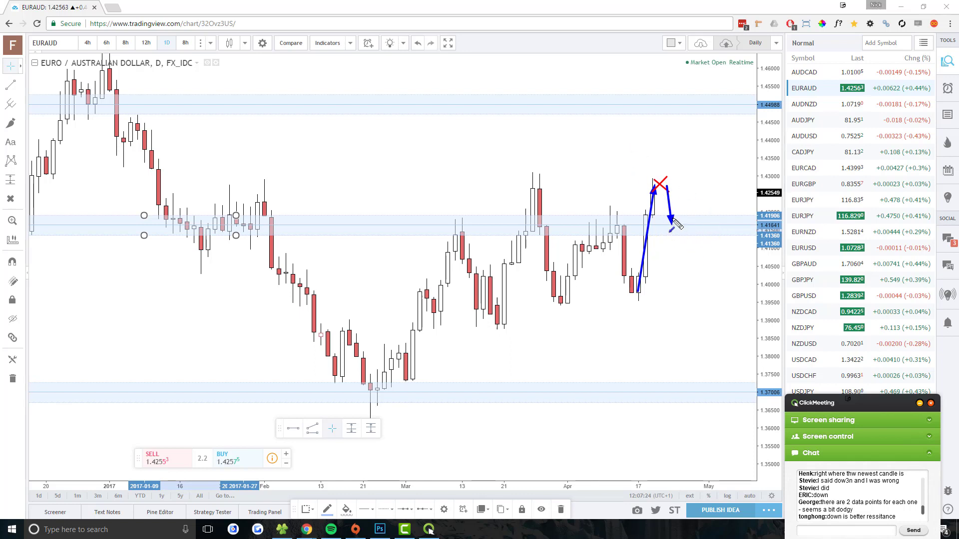
drag(691, 143, 706, 120)
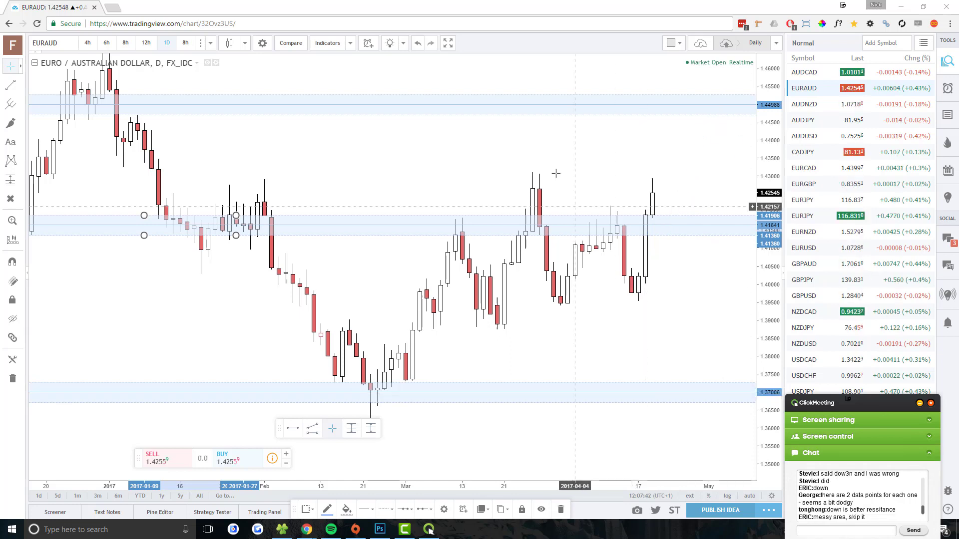
scroll(606, 295, up, 3)
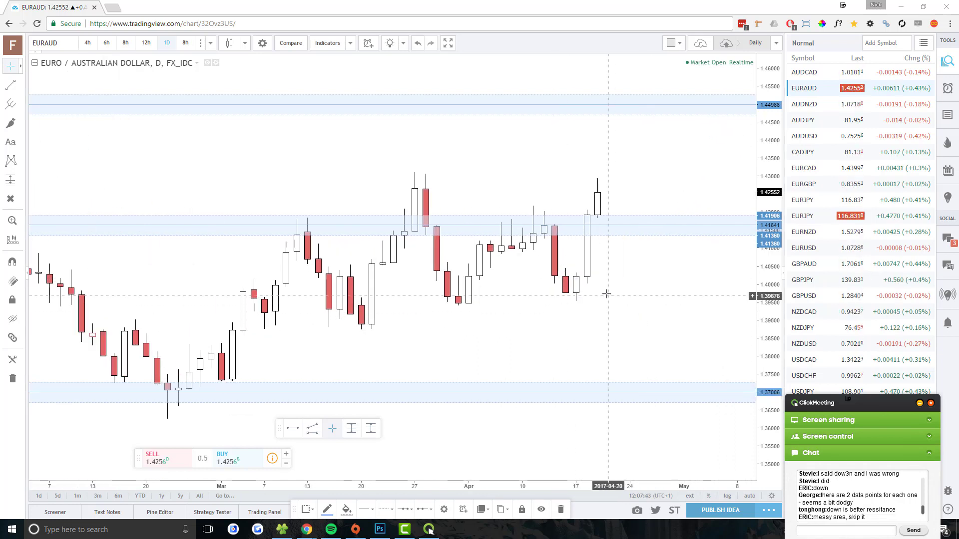
scroll(606, 294, down, 2)
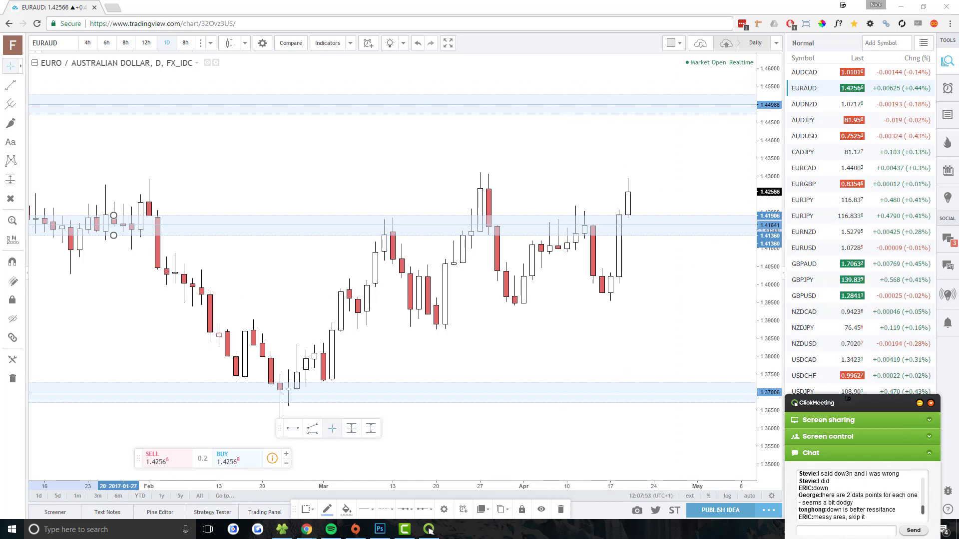
scroll(403, 220, down, 1)
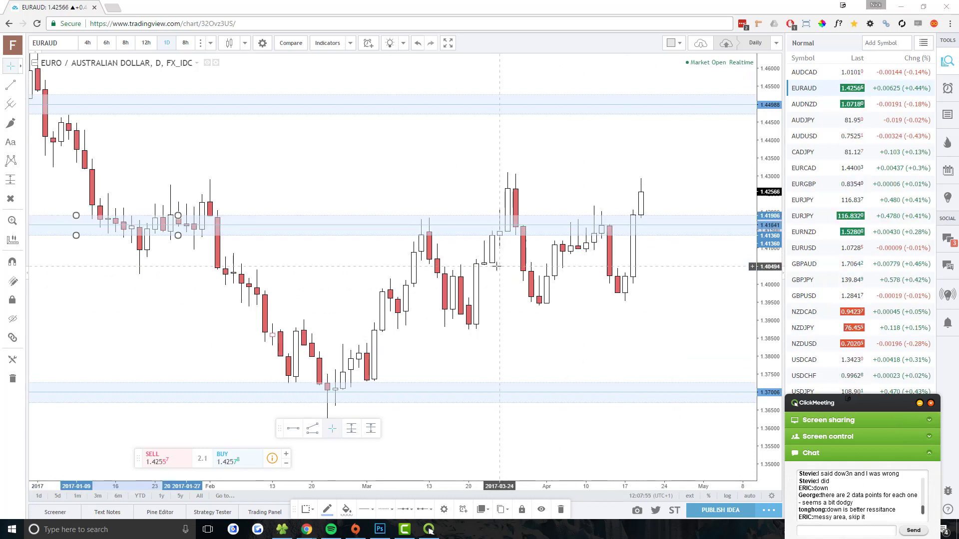
Step: Try the middle horizontal line higher at about 1.4271, with its shaded zone raised around it
click(659, 228)
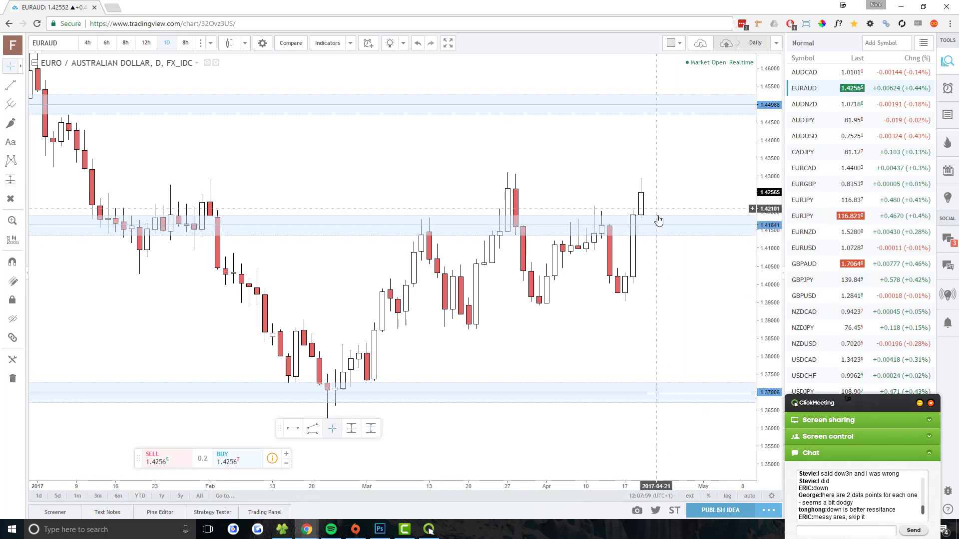
drag(661, 227, 640, 162)
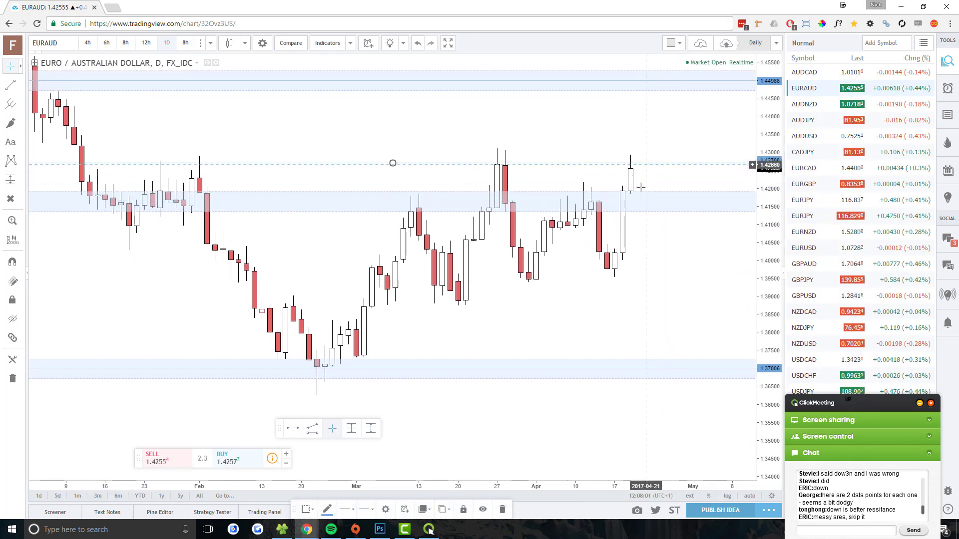
drag(634, 214, 619, 171)
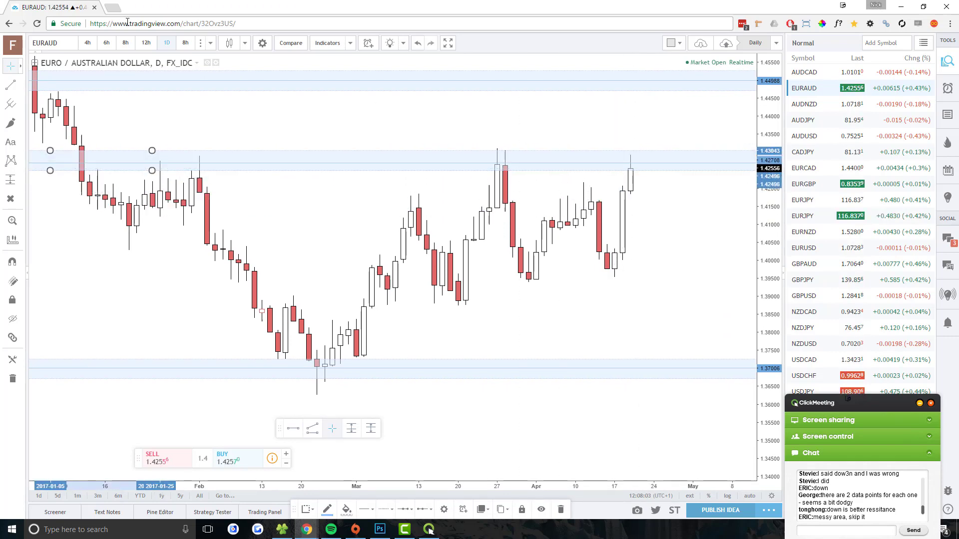
Step: Switch EURAUD to the 12-hour timeframe and move the middle line and its shaded zone back down to about 1.4162
click(146, 44)
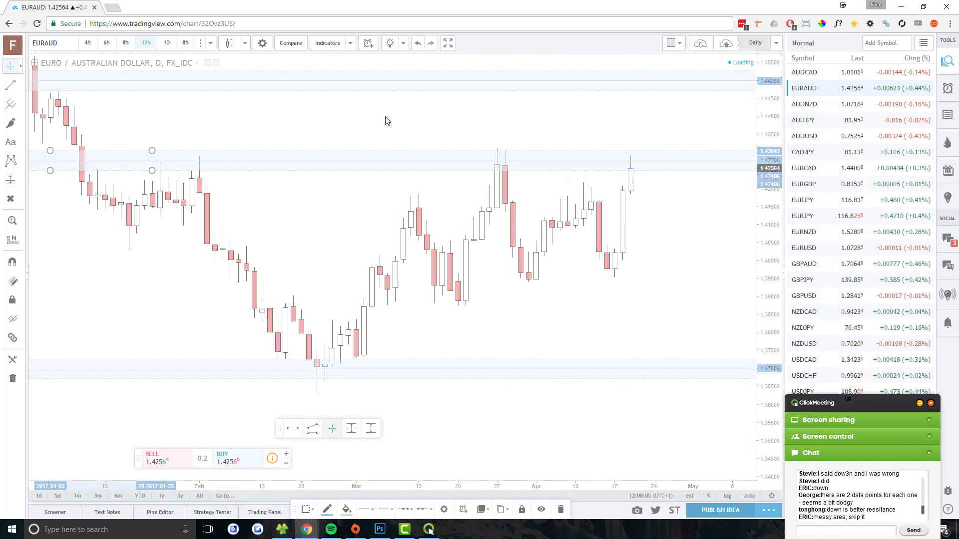
drag(338, 143, 400, 220)
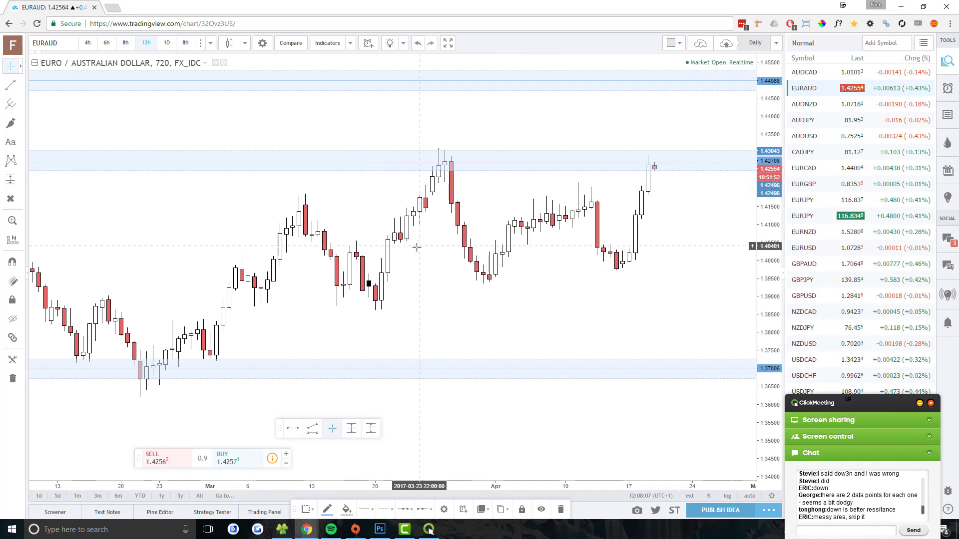
scroll(417, 246, down, 3)
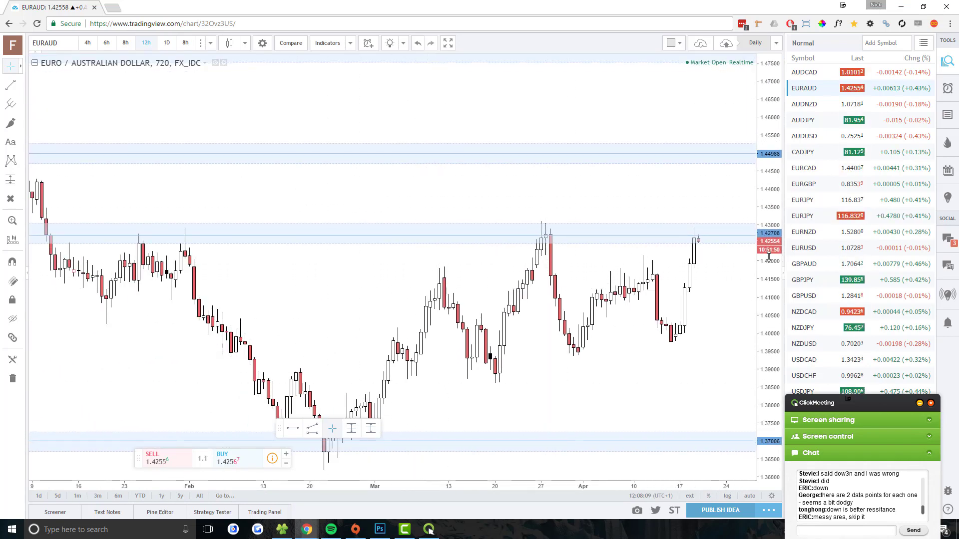
drag(769, 255, 769, 264)
scroll(636, 244, down, 2)
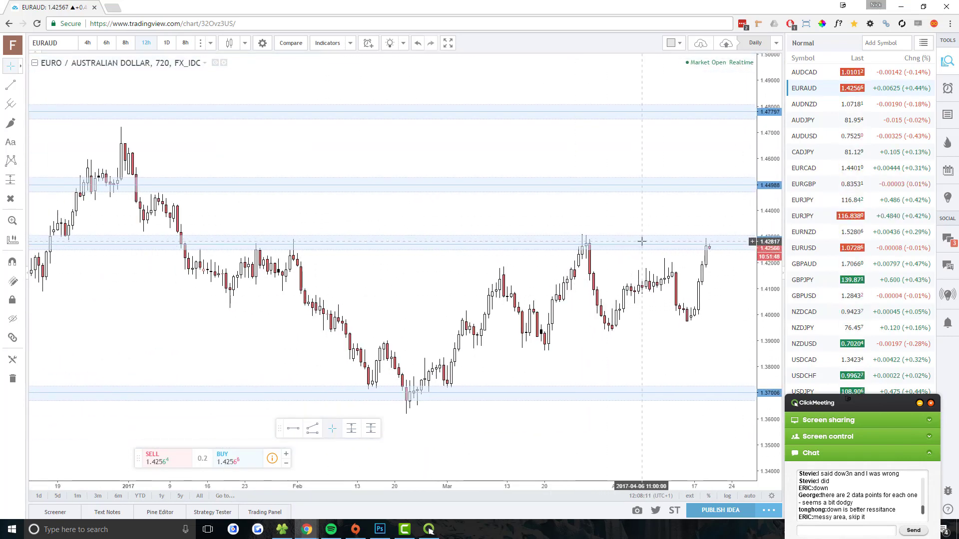
key(alt+h)
drag(650, 247, 661, 274)
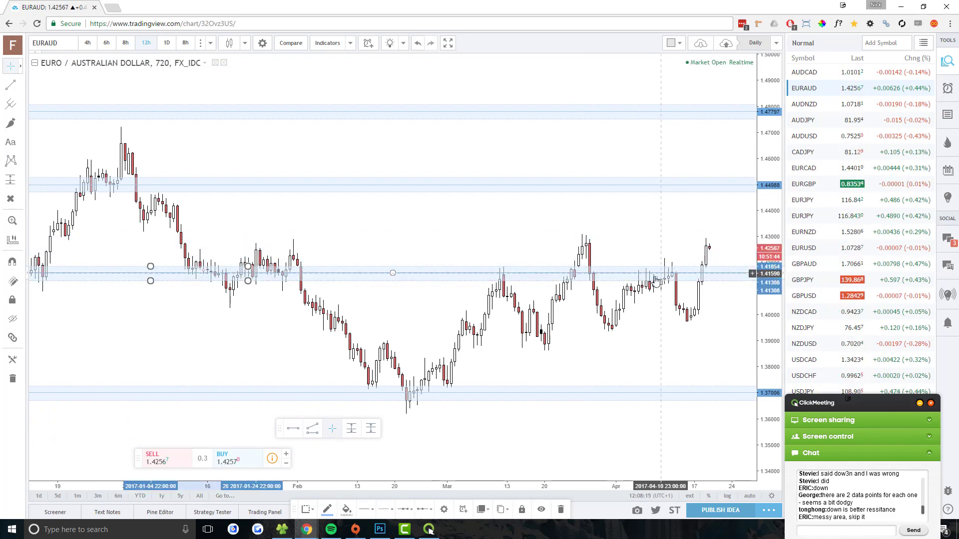
Step: Sketch temporary red swing lines over the March and April highs at the middle EURAUD zone, and clear them
scroll(396, 284, down, 1)
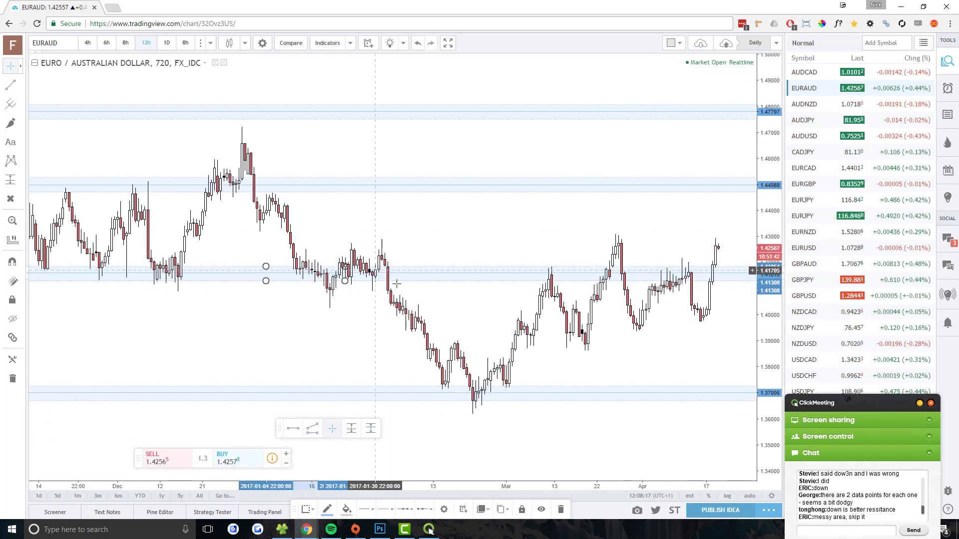
scroll(396, 284, up, 2)
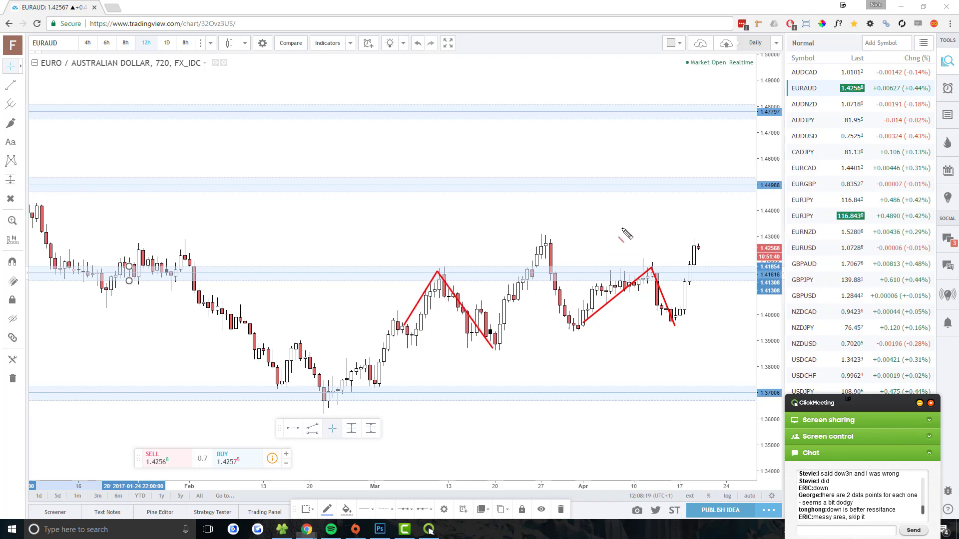
key(ctrl+z)
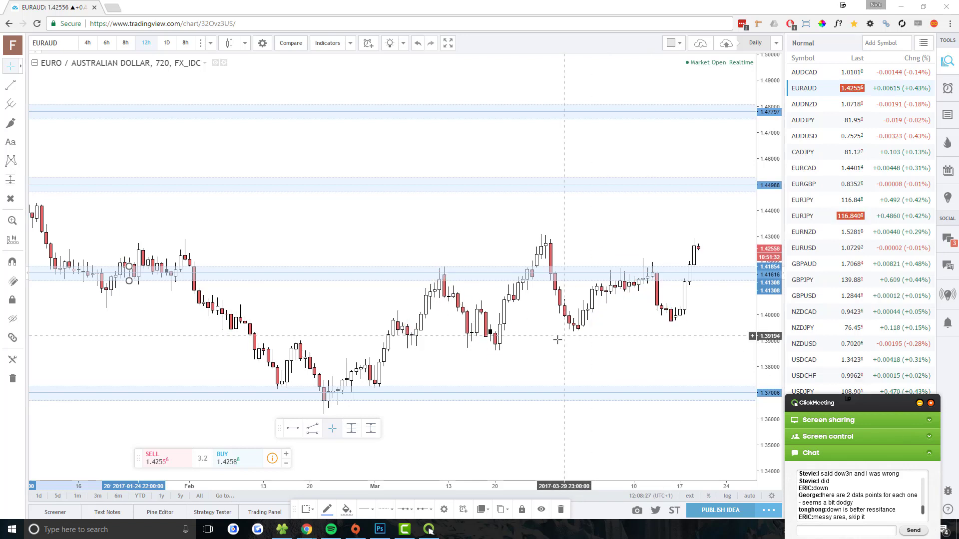
scroll(577, 256, down, 2)
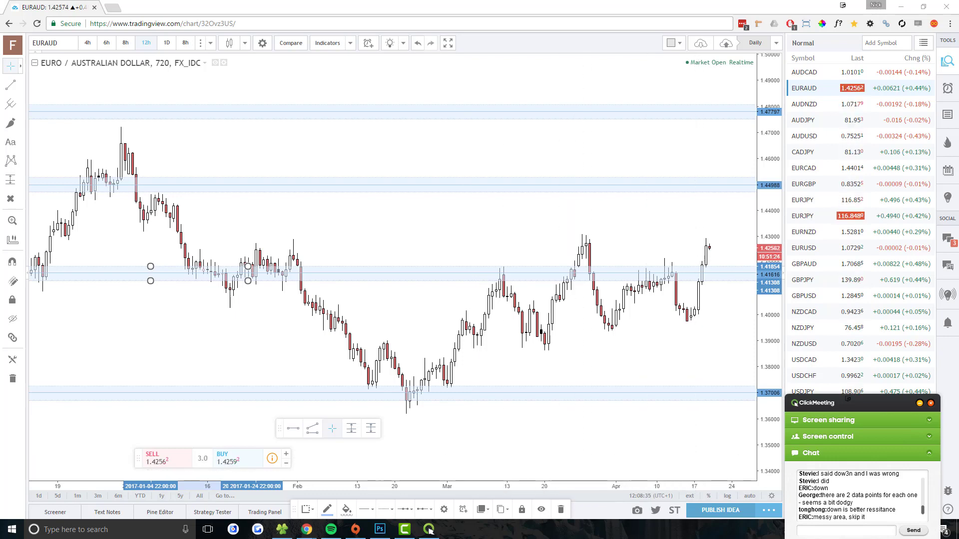
scroll(705, 250, down, 2)
scroll(705, 250, up, 3)
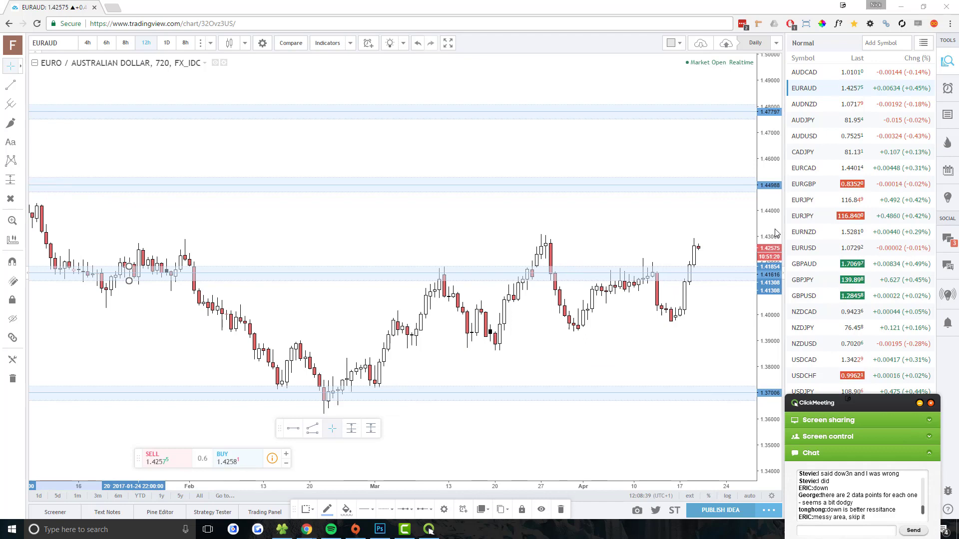
scroll(778, 234, down, 2)
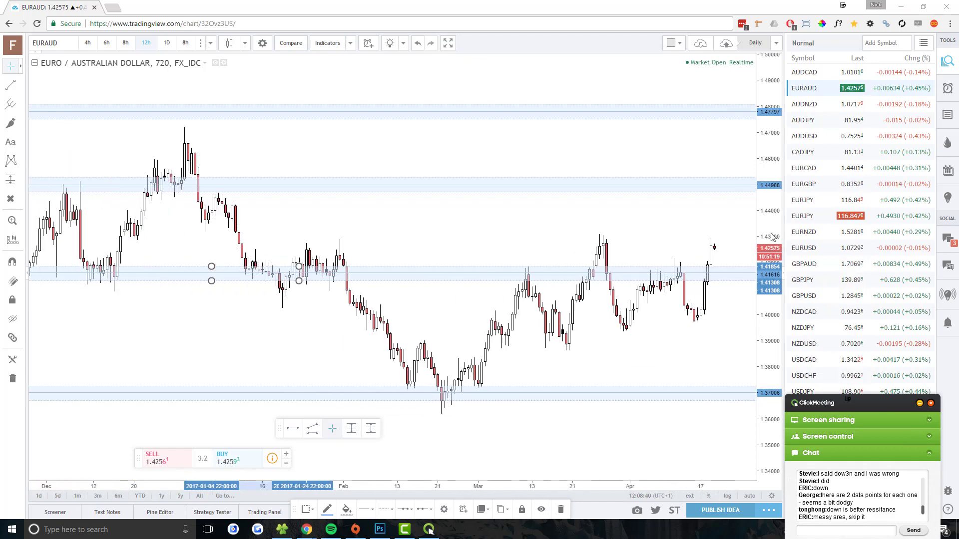
Step: Open AUDNZD and compare price with its zones on the 8-hour, 6-hour and 4-hour timeframes, ending on the 12-hour chart
click(798, 106)
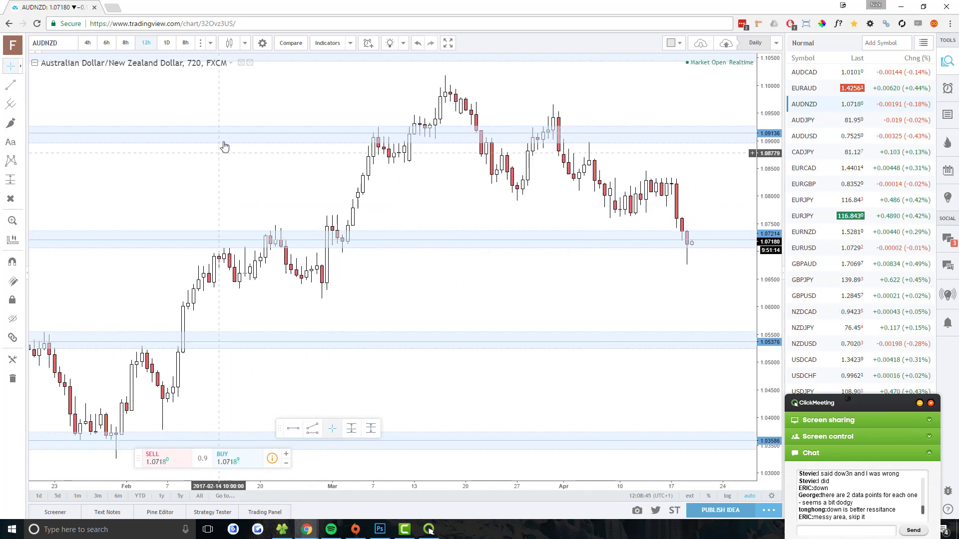
click(128, 42)
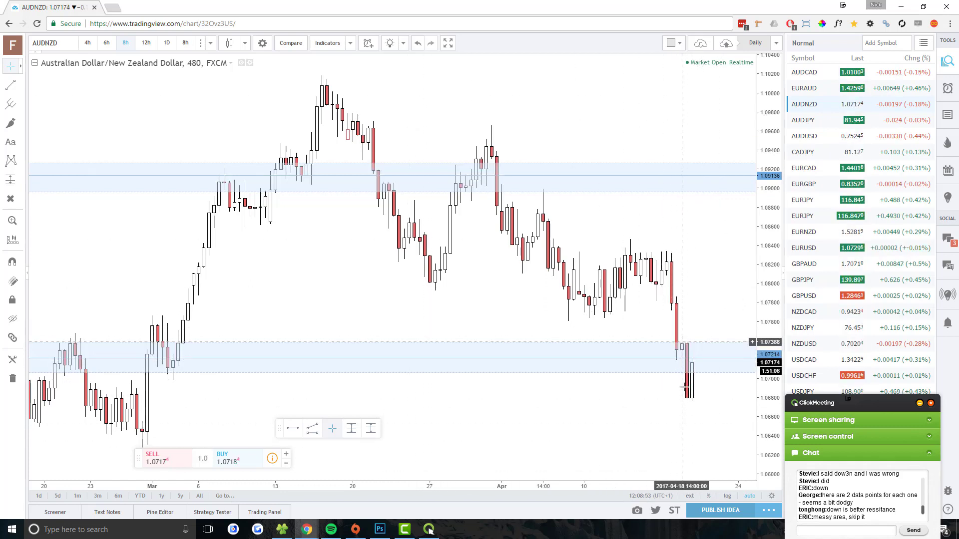
scroll(674, 344, up, 2)
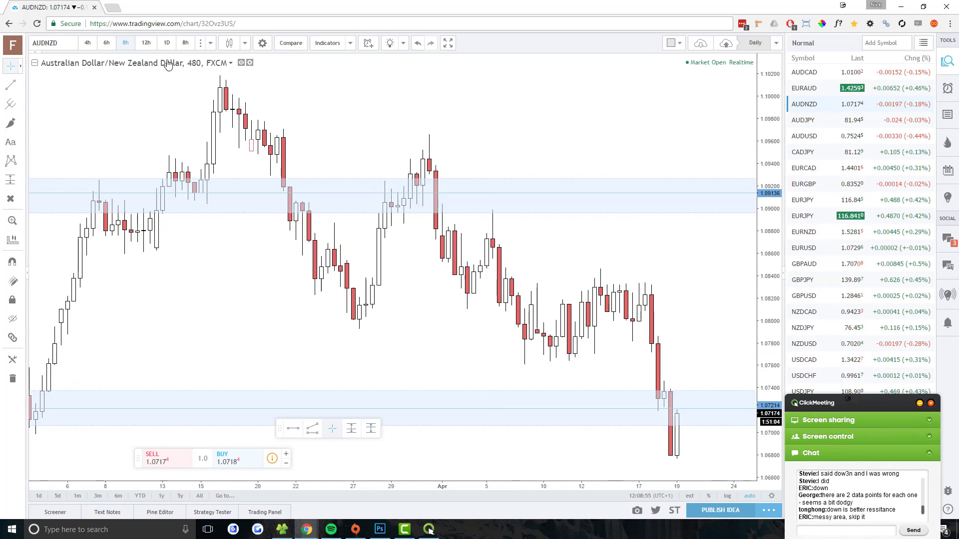
click(108, 42)
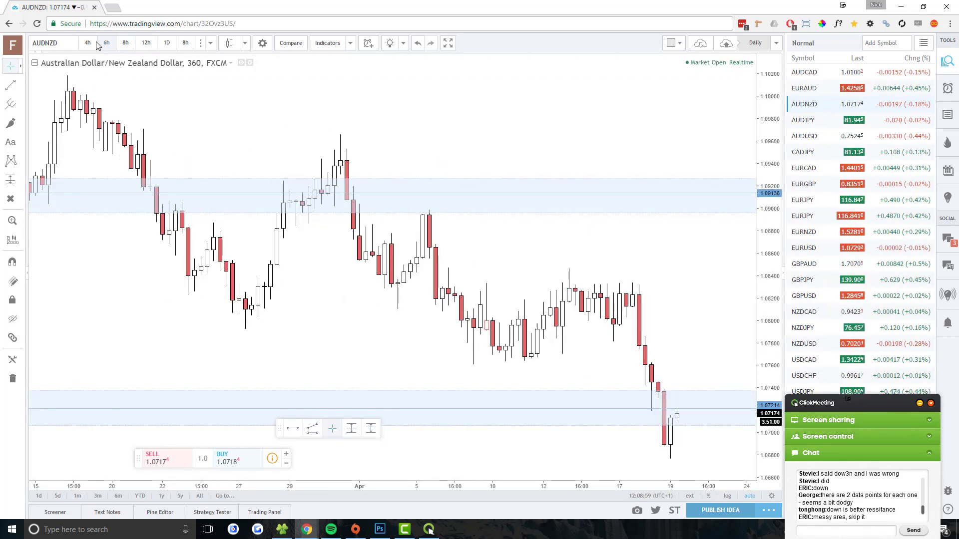
click(88, 44)
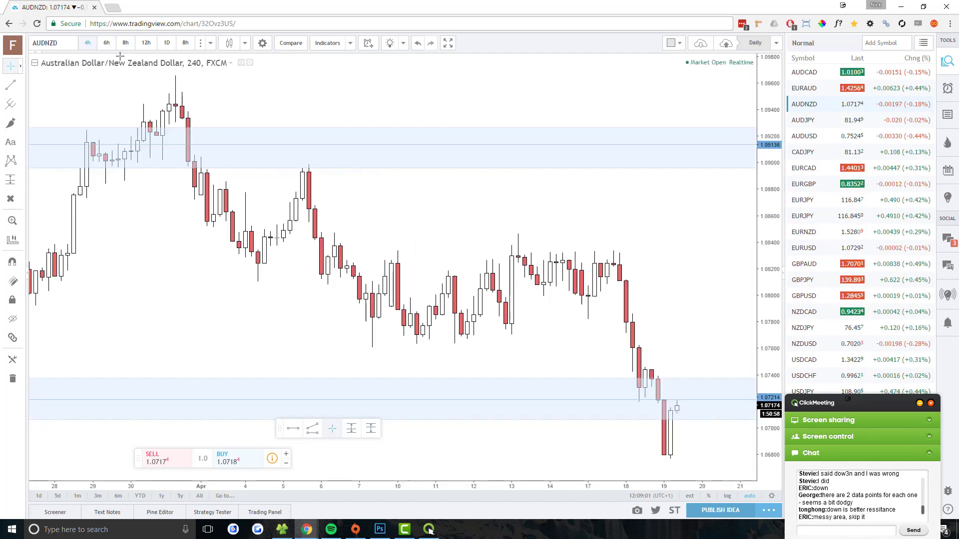
click(145, 43)
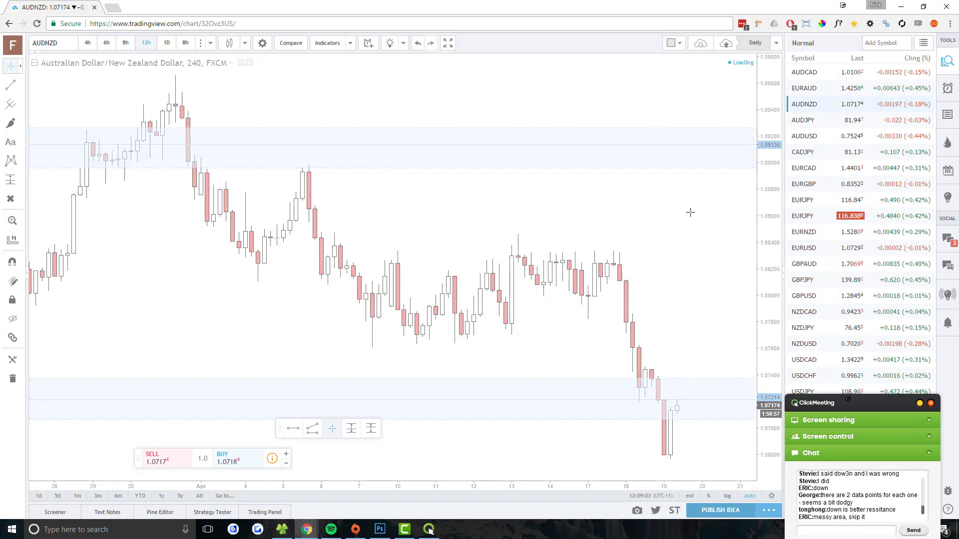
drag(763, 210, 728, 164)
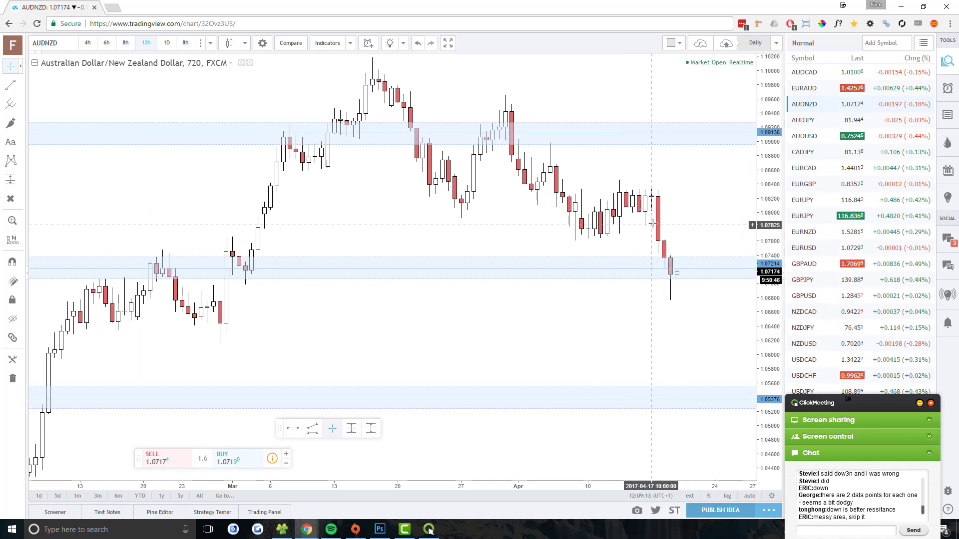
Step: Open AUDJPY and examine the decline through its zones on the 4-hour timeframe, ending on the 12-hour chart
click(821, 121)
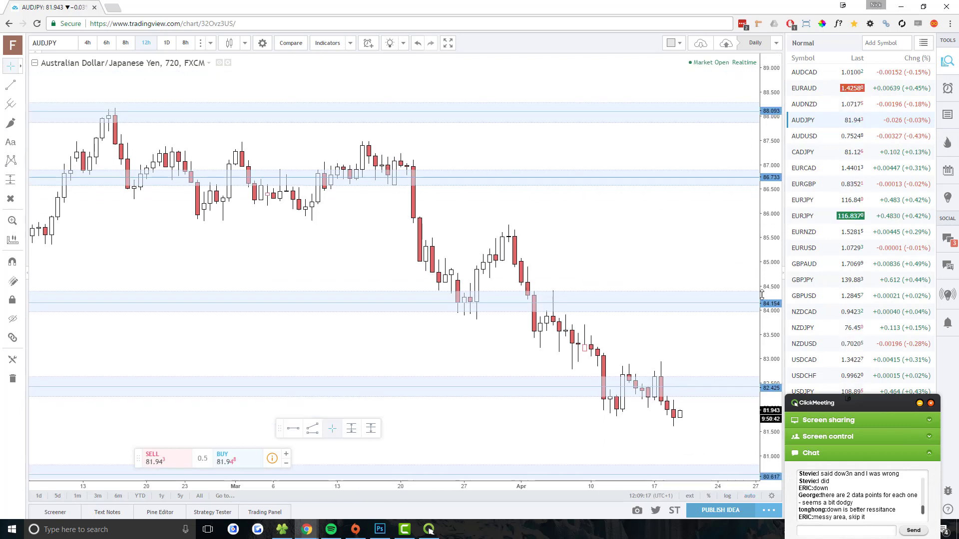
scroll(423, 227, down, 2)
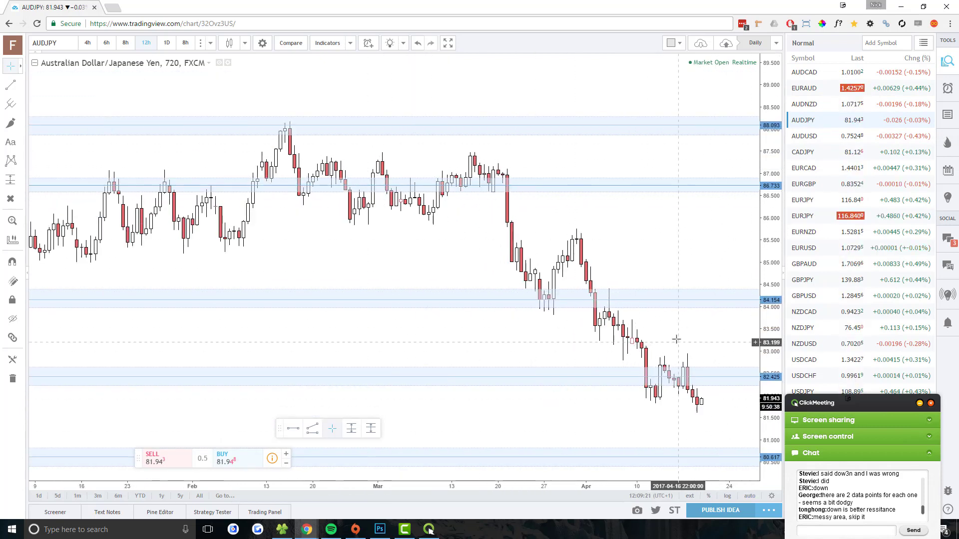
click(126, 42)
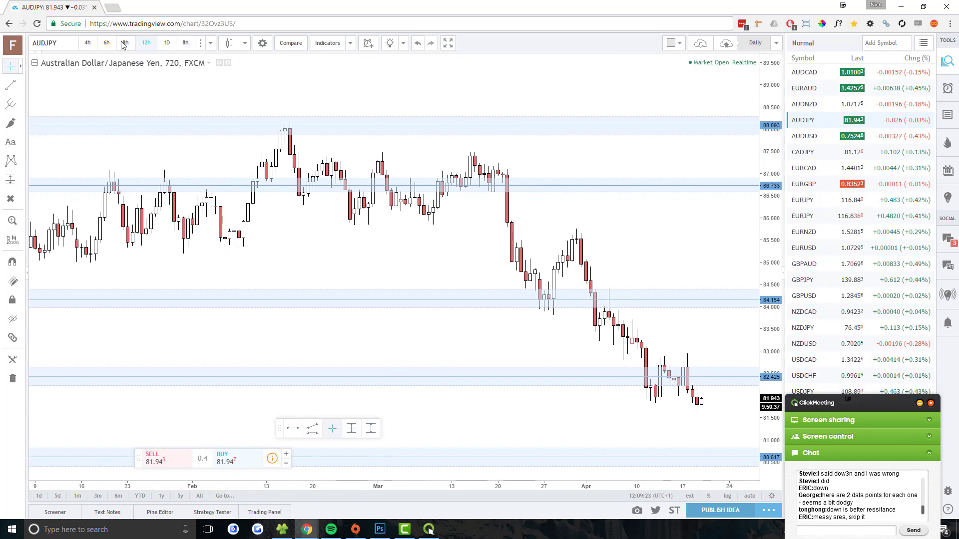
click(87, 42)
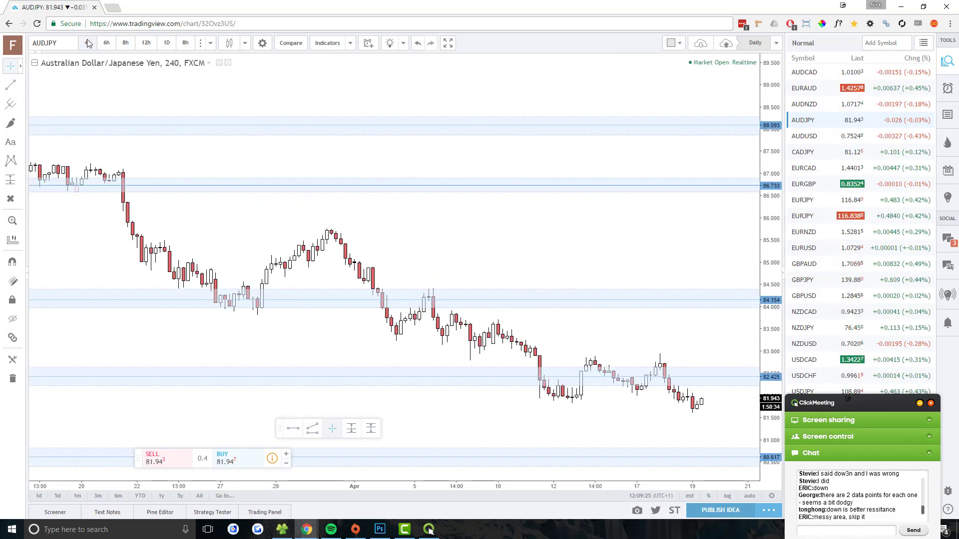
scroll(609, 269, down, 5)
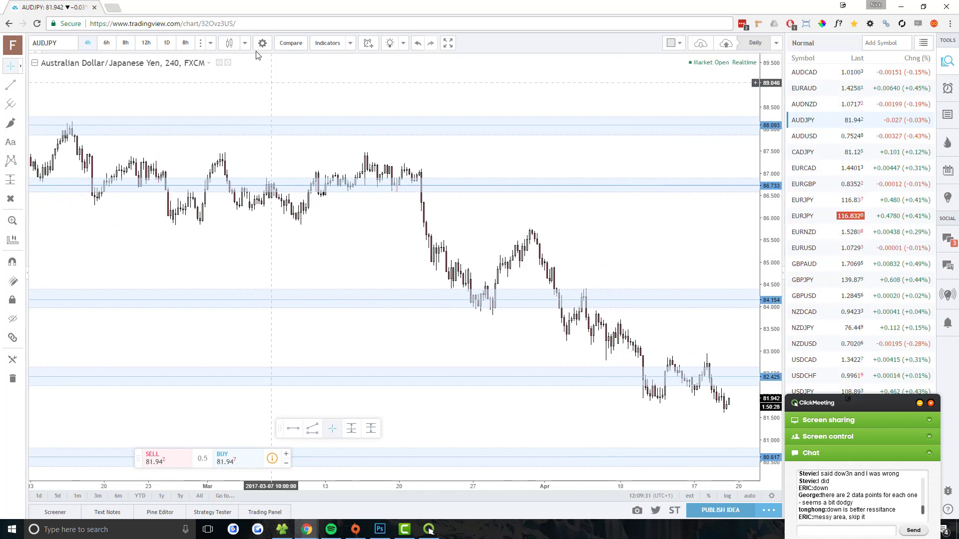
click(145, 44)
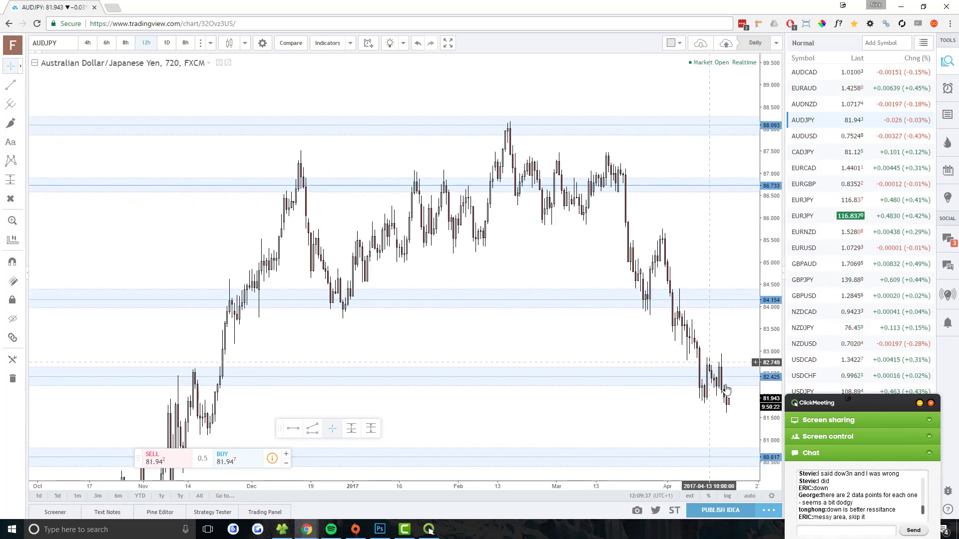
Step: Sketch a temporary line along the AUDJPY April decline into the 82.425 zone, and clear it
scroll(610, 365, up, 2)
scroll(610, 365, up, 2)
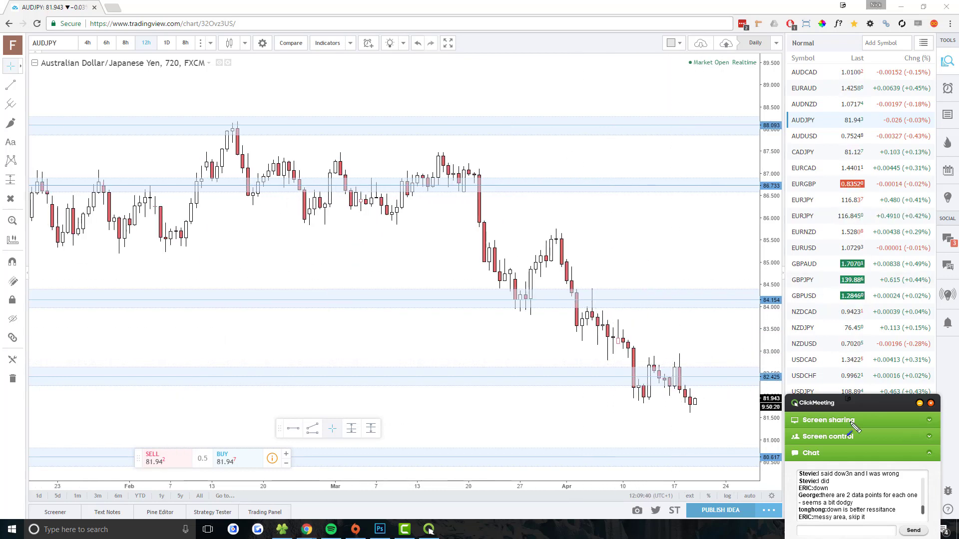
drag(567, 280, 645, 392)
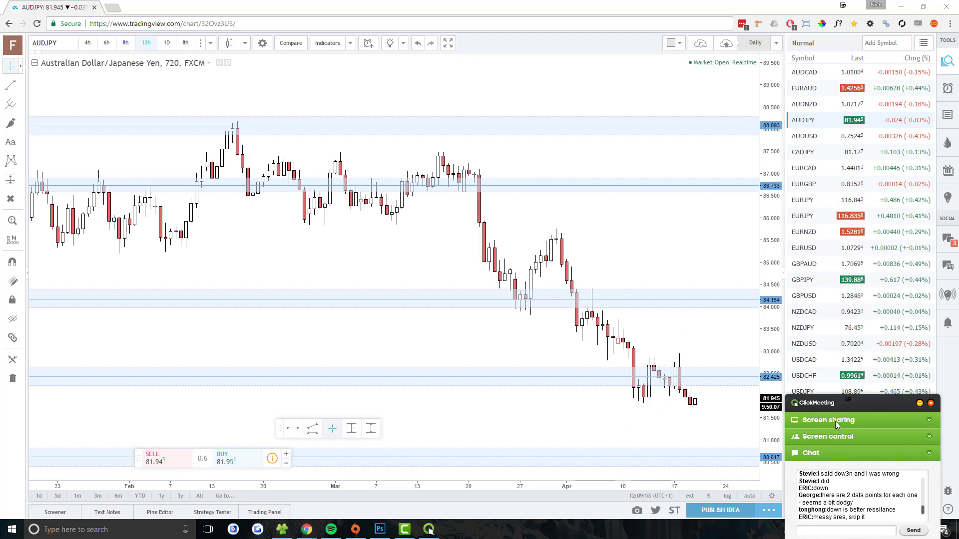
scroll(589, 392, down, 5)
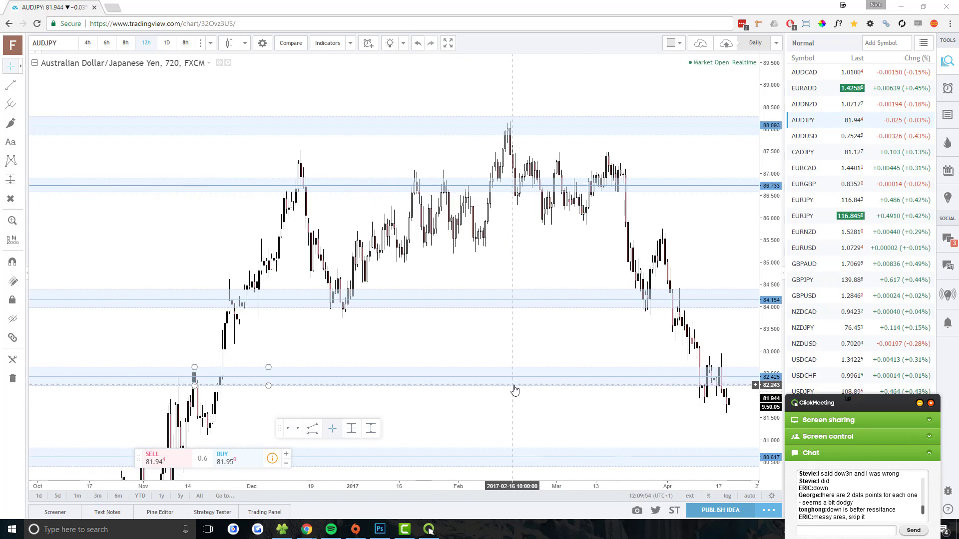
Step: Compare AUDJPY price with its zones on the 8-hour, 6-hour and 4-hour timeframes, ending on the daily chart
scroll(514, 390, up, 3)
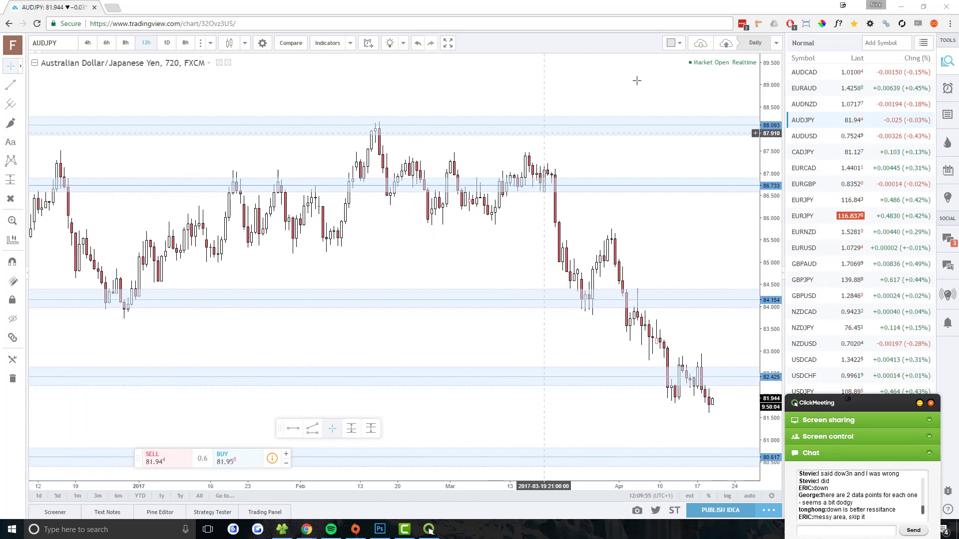
click(125, 43)
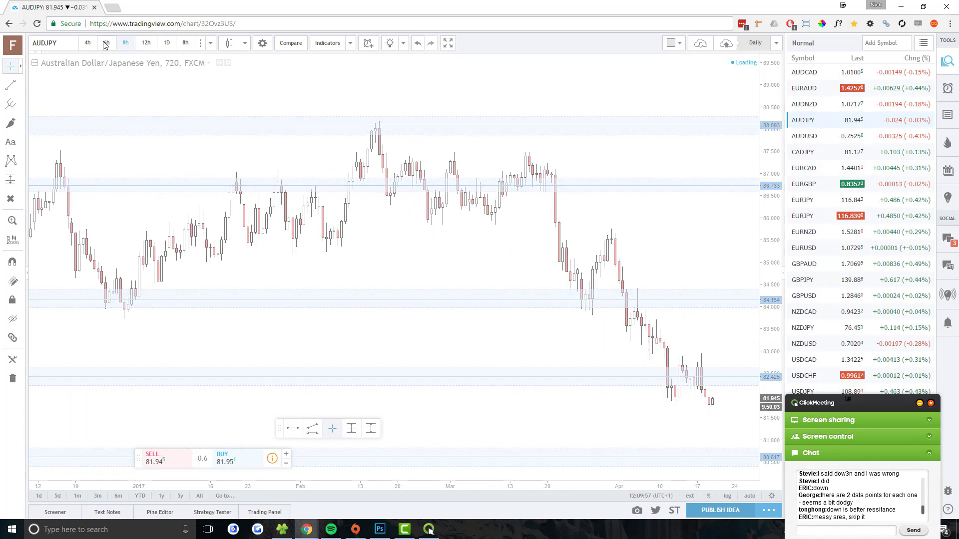
click(105, 43)
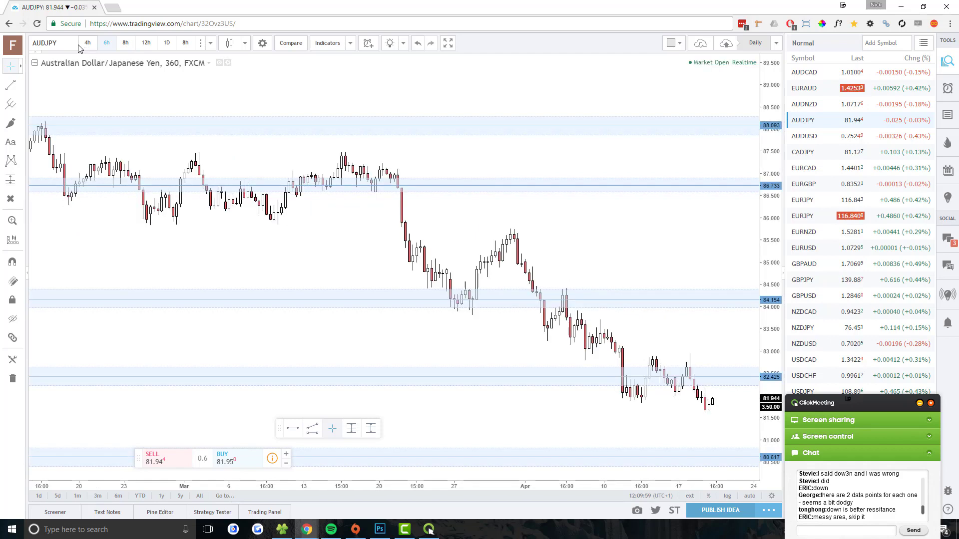
click(87, 44)
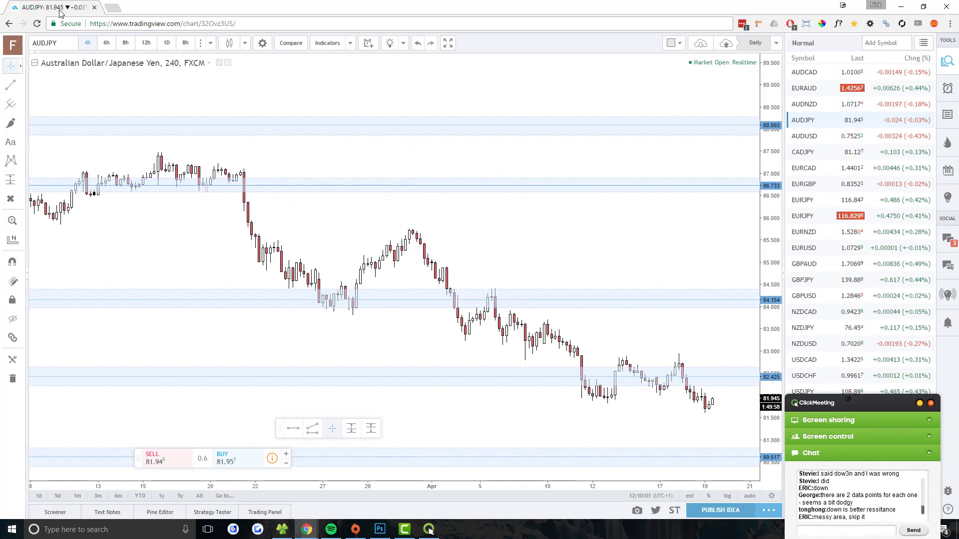
click(165, 43)
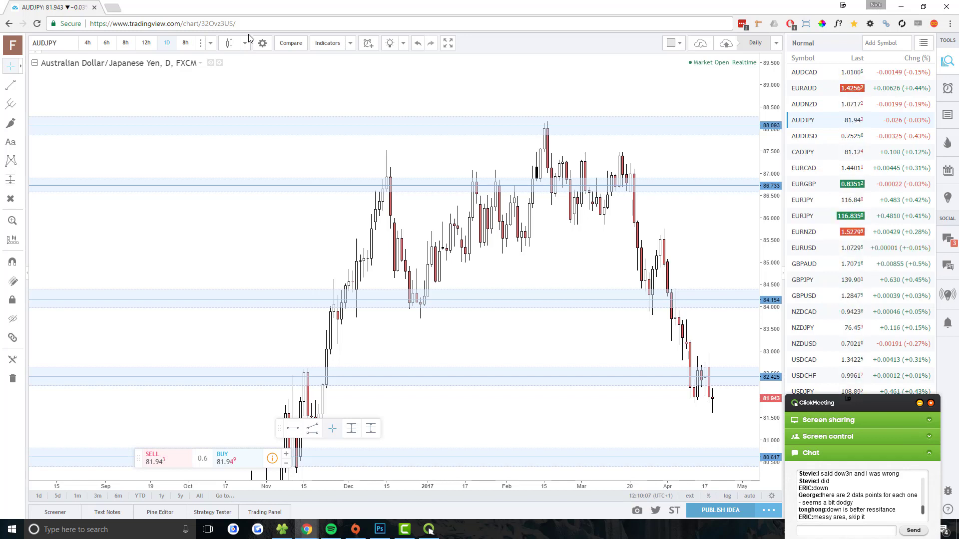
scroll(549, 160, up, 2)
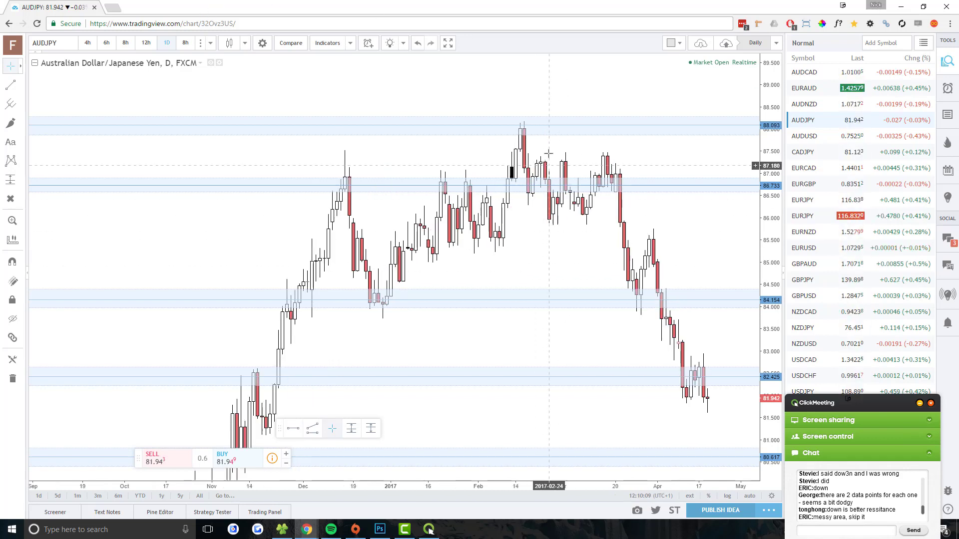
scroll(547, 200, up, 1)
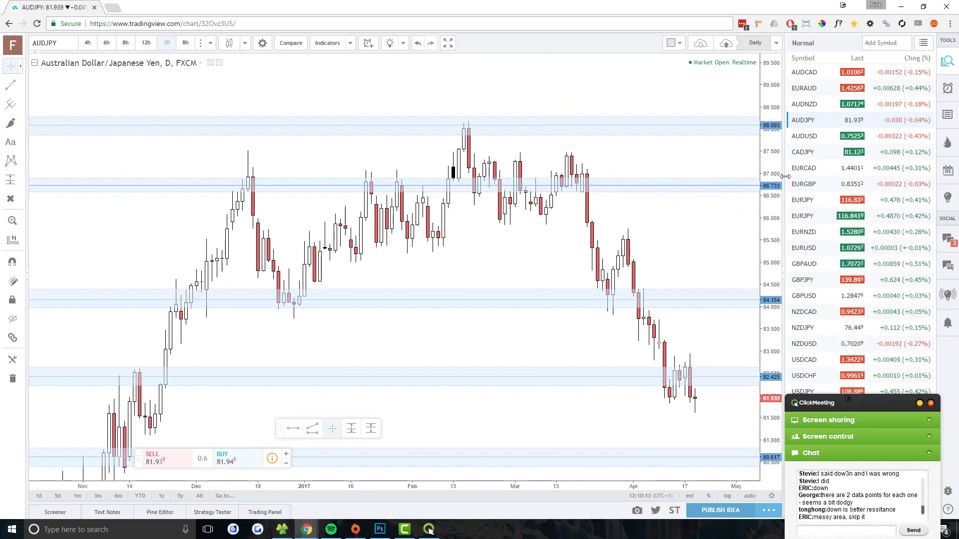
Step: Open AUDUSD and compare price with its zones on the daily, 12-hour and 8-hour timeframes, ending on the 4-hour chart
click(804, 141)
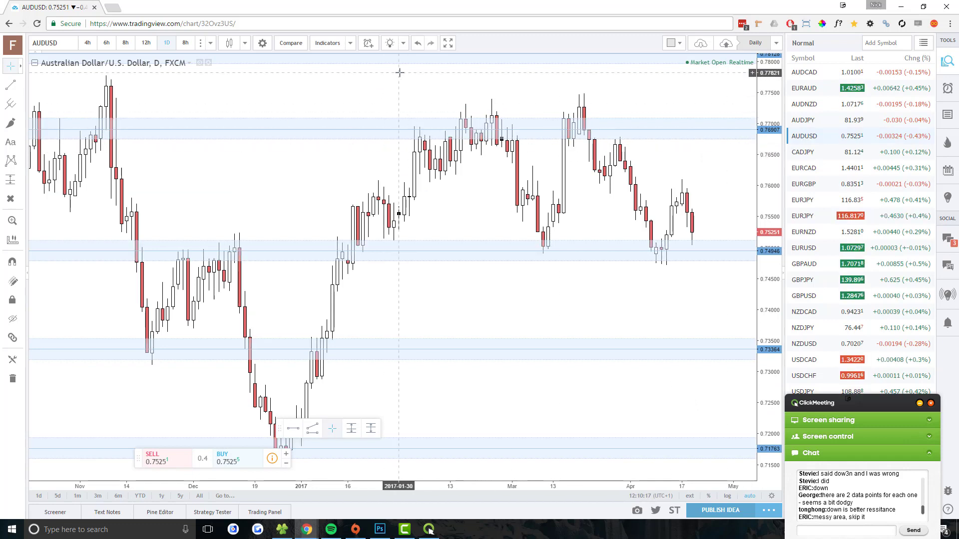
drag(409, 131, 395, 128)
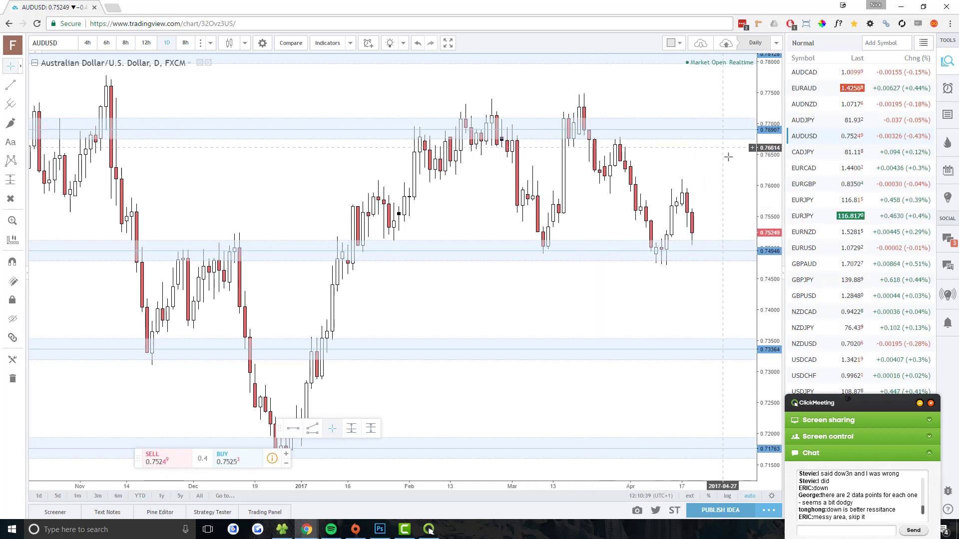
drag(763, 163, 763, 190)
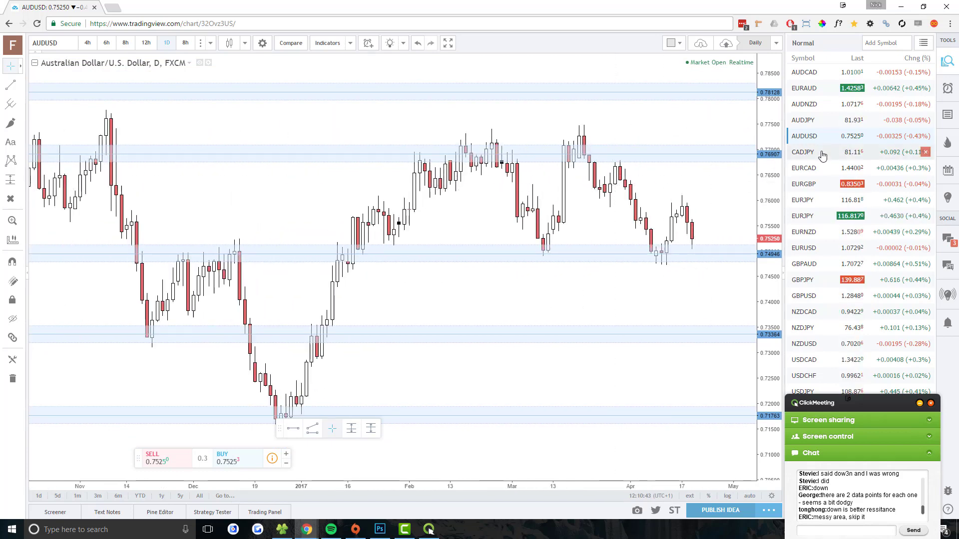
click(146, 44)
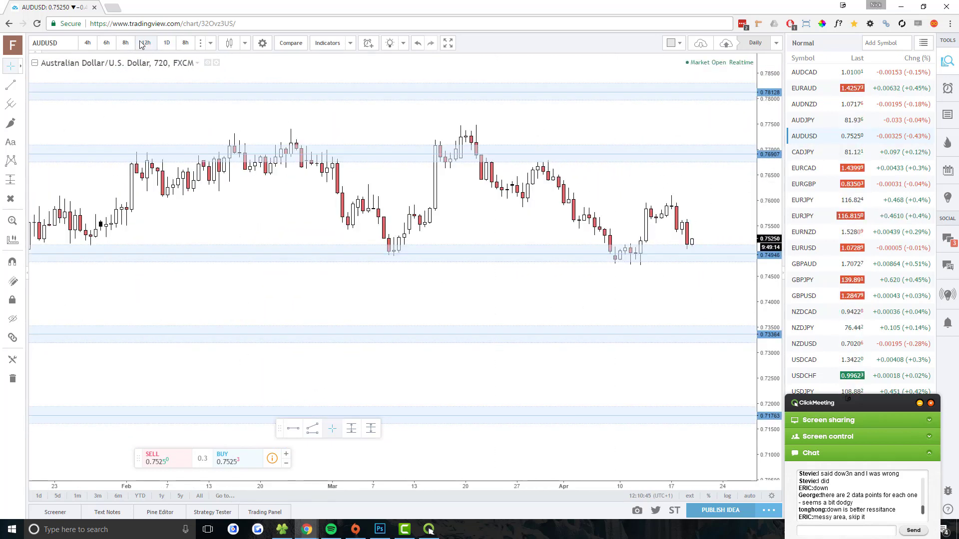
click(124, 43)
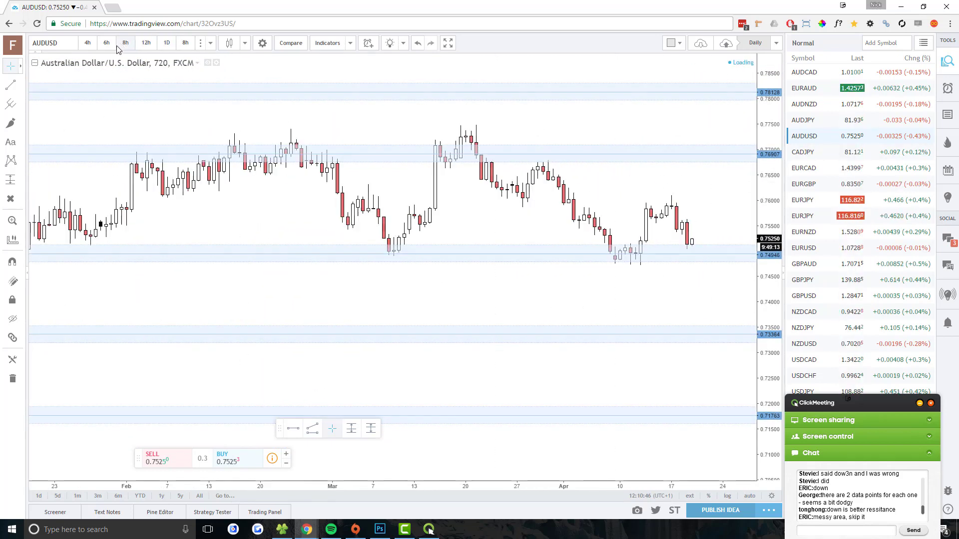
click(88, 43)
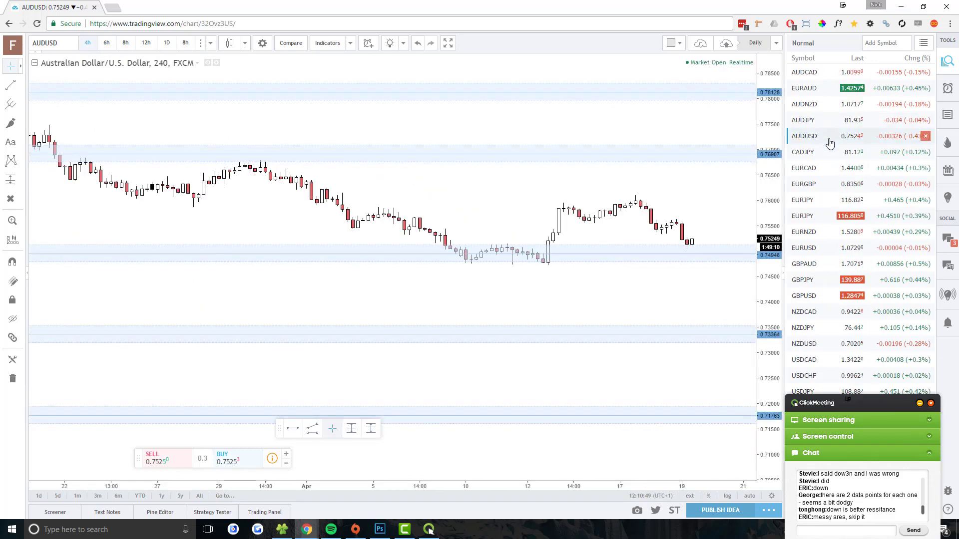
Step: Open CADJPY and compare price with its zones on the 4-hour, daily, 12-hour, 8-hour and 6-hour timeframes
click(810, 153)
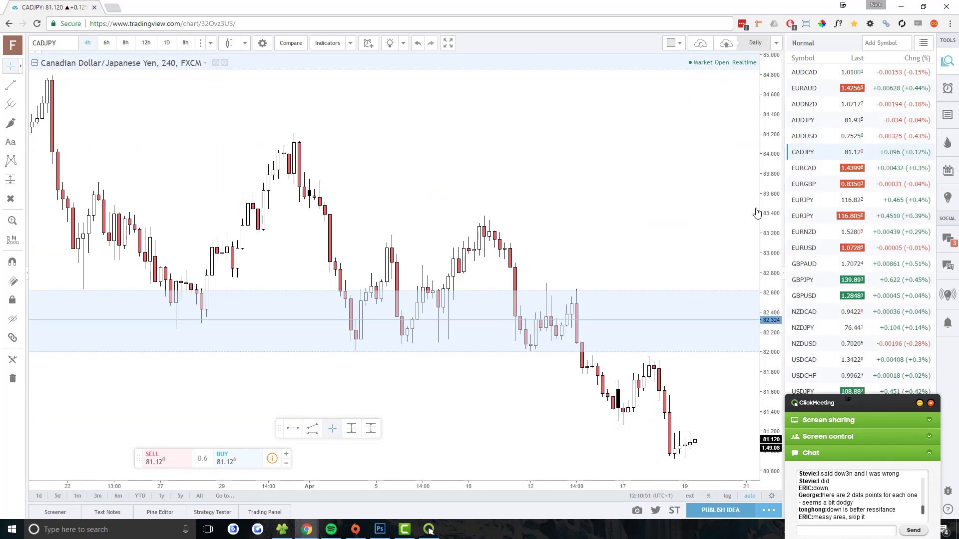
drag(780, 241, 732, 316)
scroll(712, 225, down, 3)
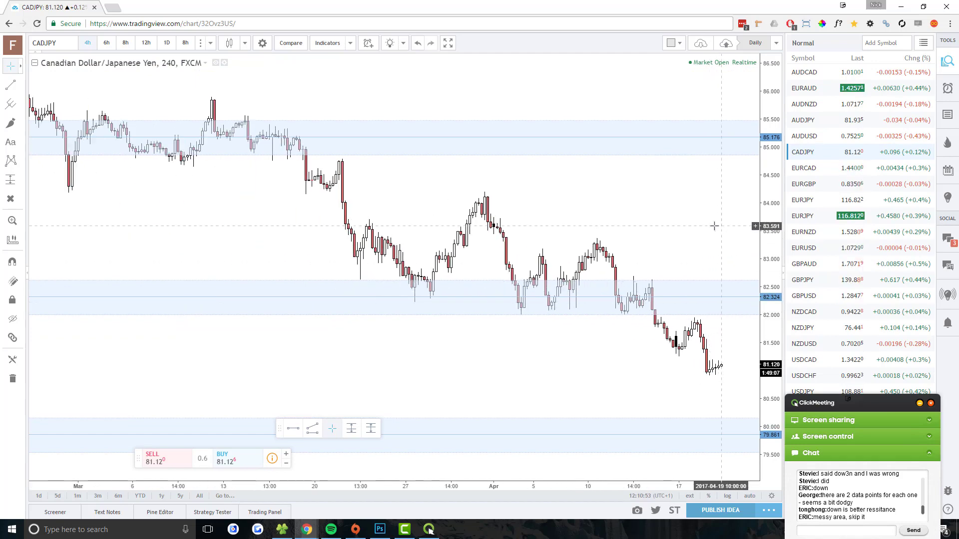
click(165, 42)
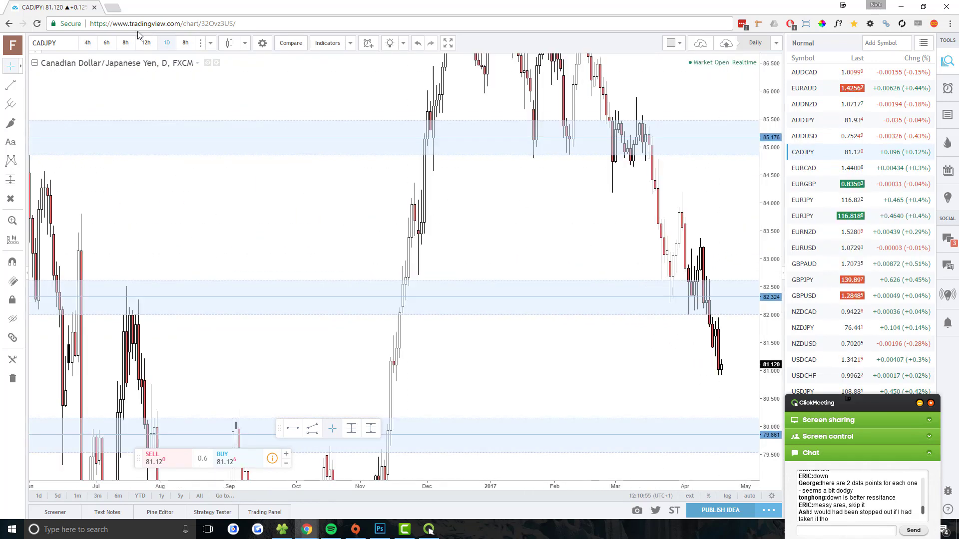
click(145, 42)
click(125, 43)
click(107, 42)
click(87, 44)
Step: Open EURCAD and compare price with its zones from the 4-hour up to the daily timeframe, ending on the 12-hour chart
click(829, 168)
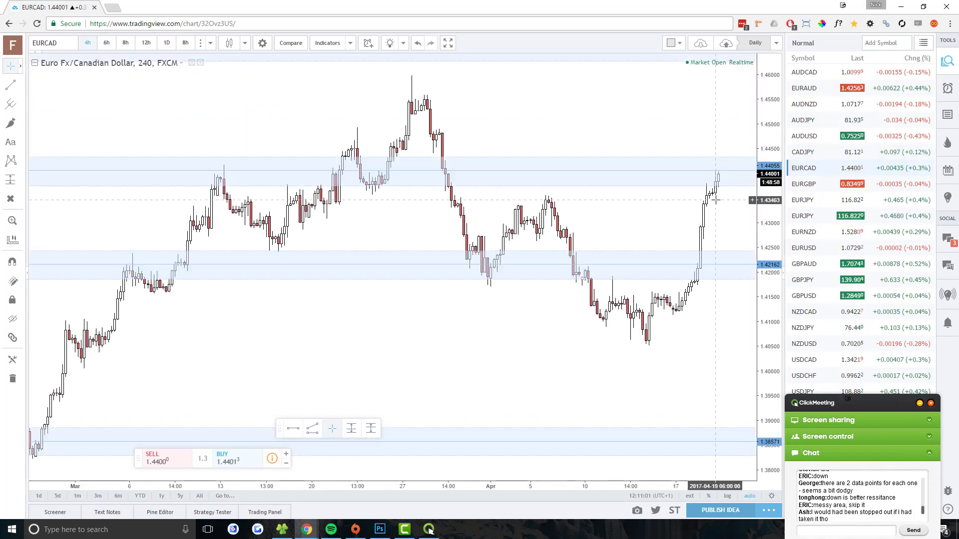
scroll(668, 205, up, 2)
scroll(664, 207, up, 2)
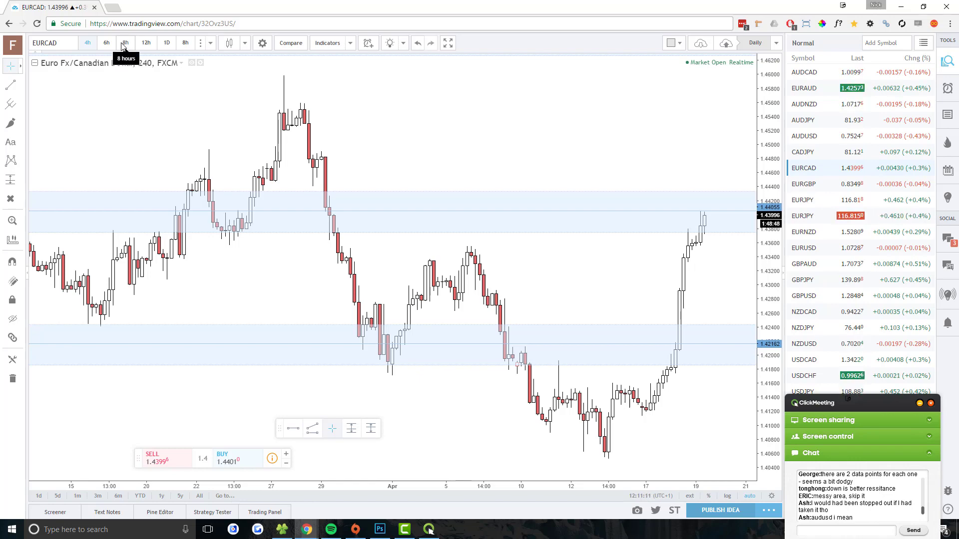
click(106, 43)
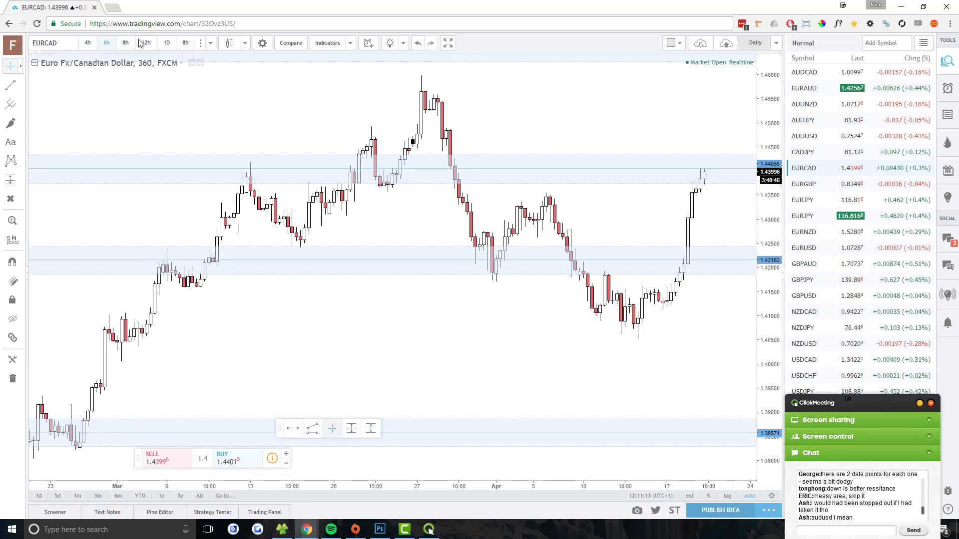
click(122, 46)
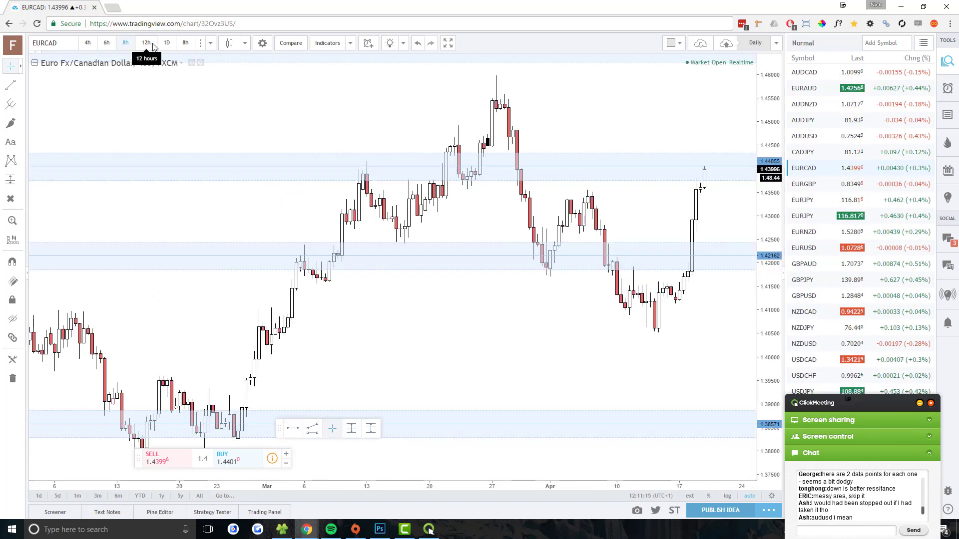
click(151, 45)
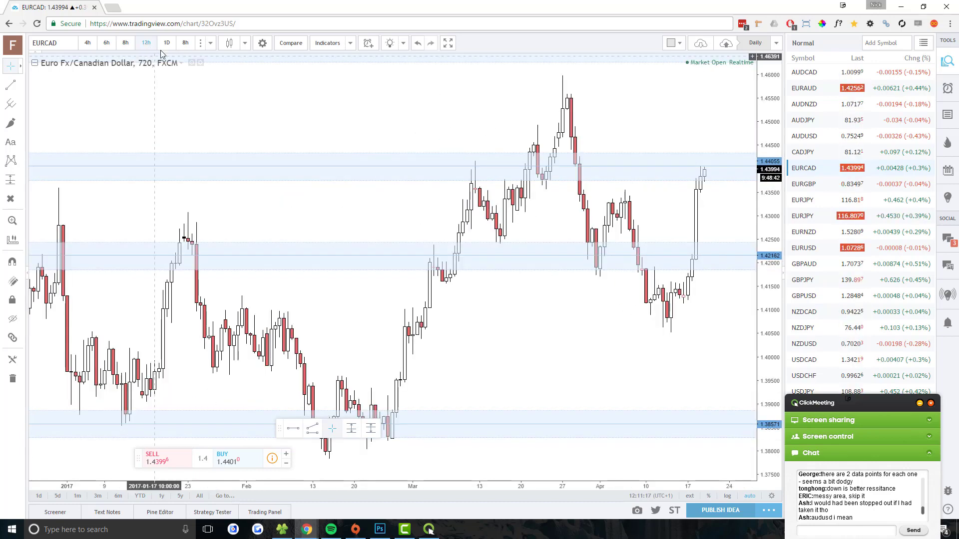
click(166, 46)
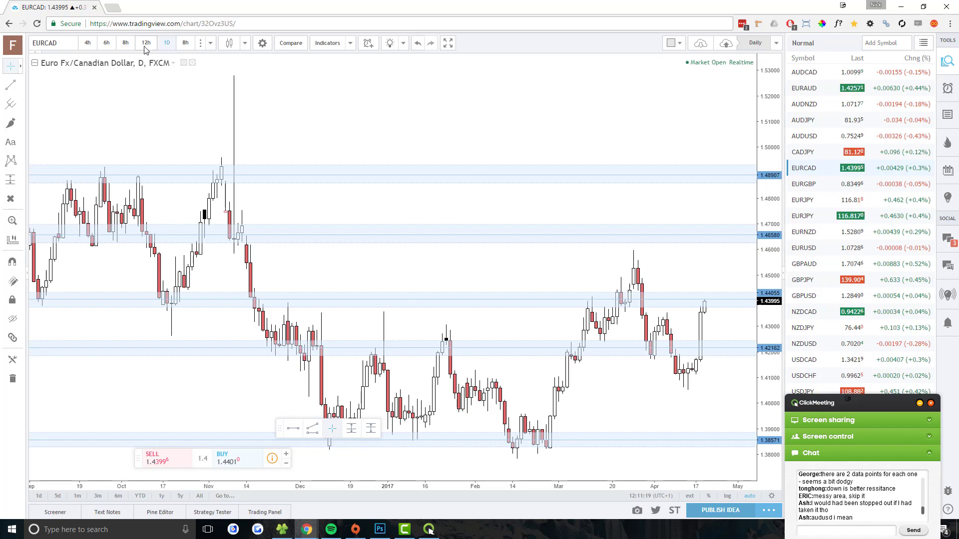
click(146, 44)
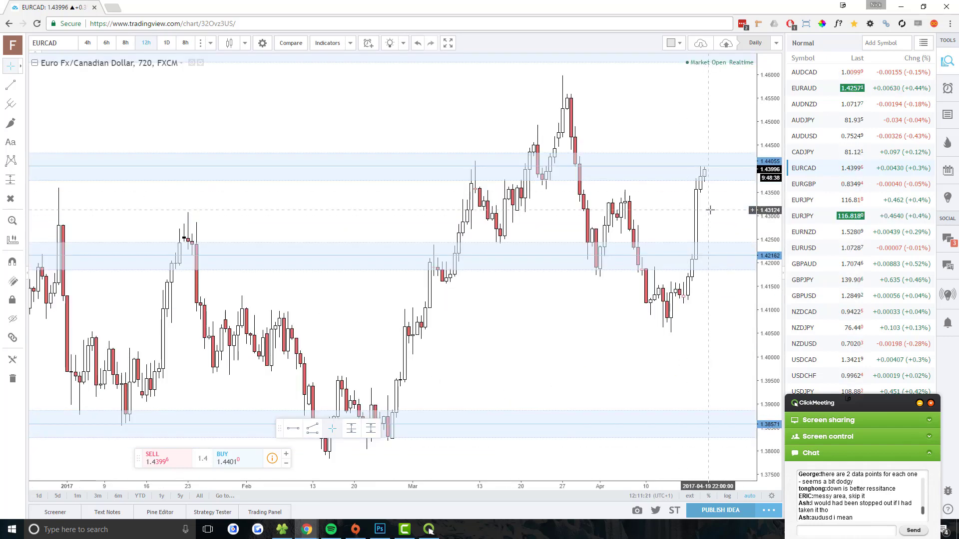
Step: Examine the April rally into the 1.44055 zone and the earlier reactions there on the 12-hour EURCAD chart
scroll(706, 214, down, 2)
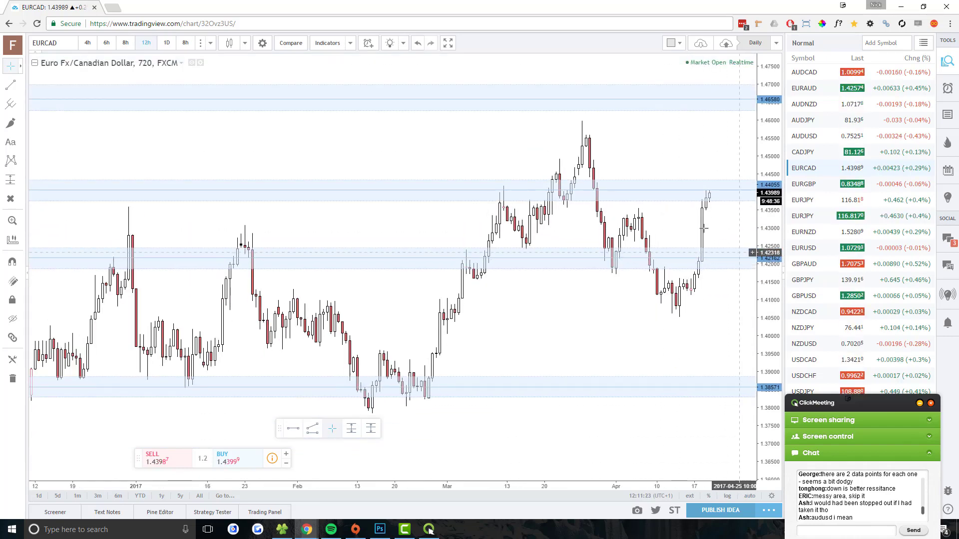
scroll(703, 229, down, 3)
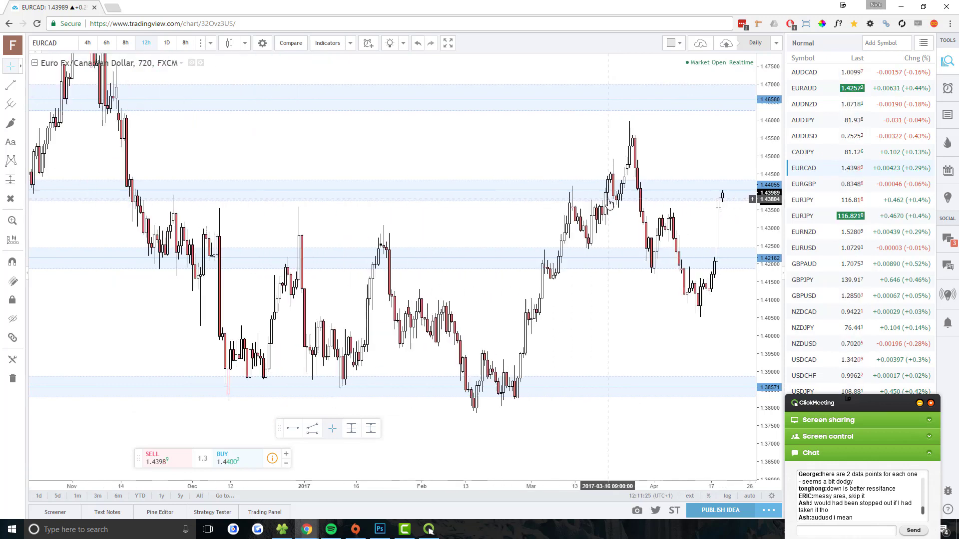
scroll(609, 204, up, 2)
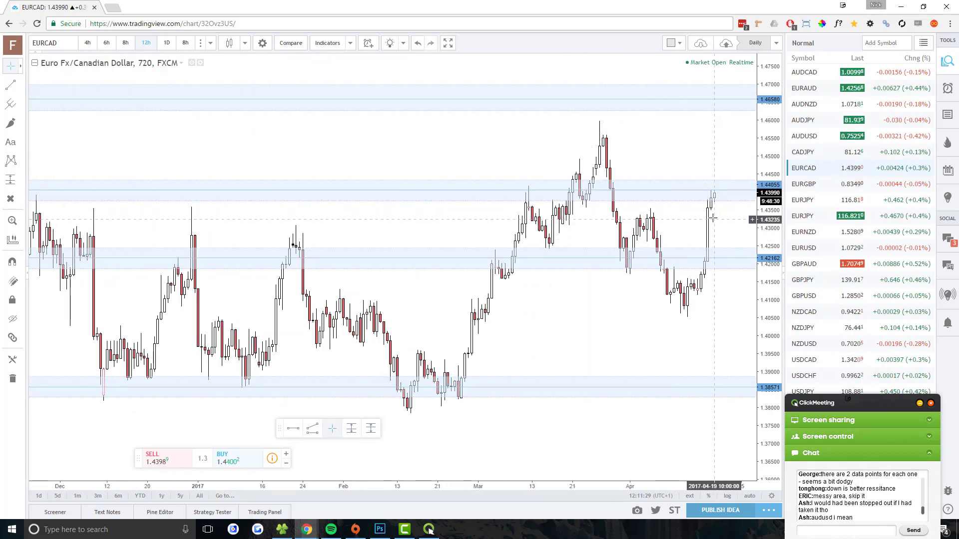
scroll(713, 187, up, 3)
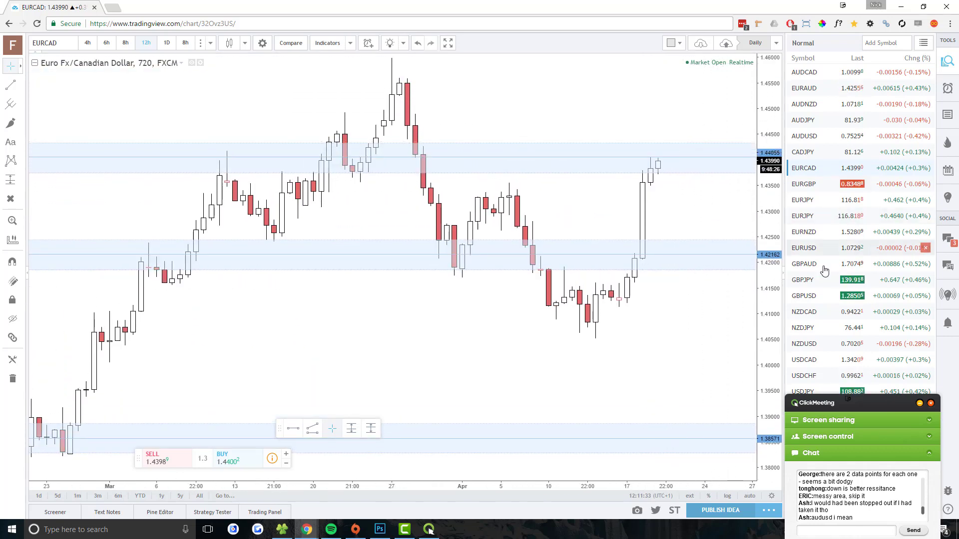
scroll(659, 211, up, 2)
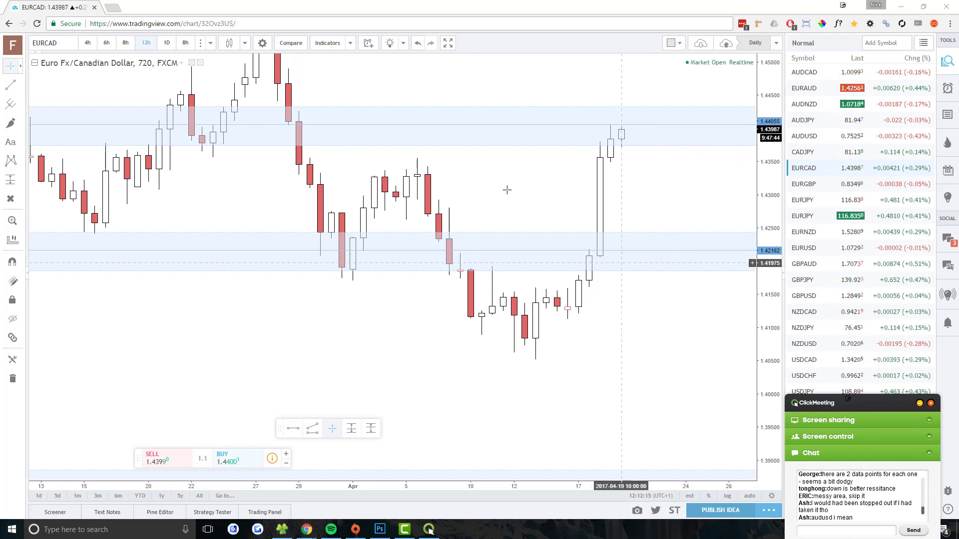
scroll(438, 154, down, 1)
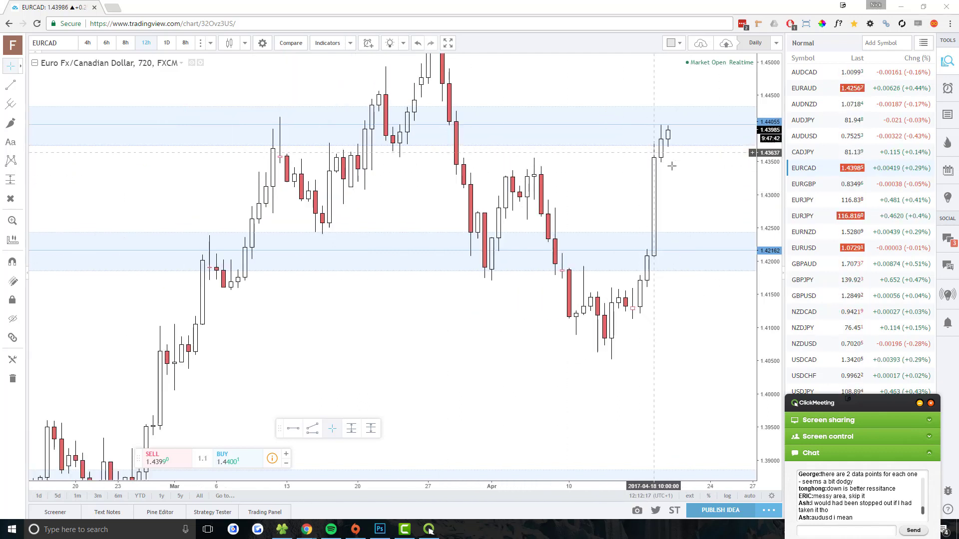
Step: Sketch temporary red swing lines over the March highs and lows around the 1.44055 zone on EURCAD, and clear them
scroll(751, 182, down, 2)
drag(761, 187, 749, 254)
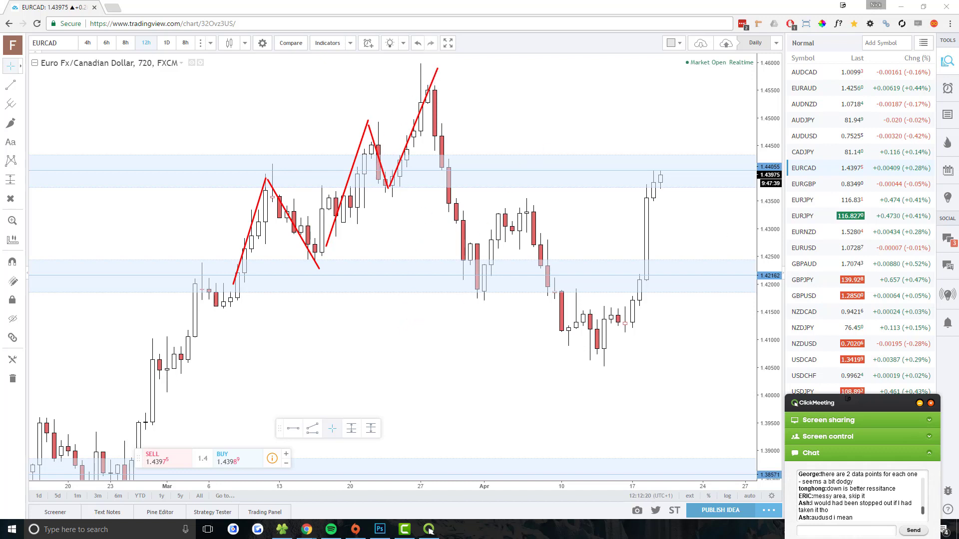
key(Escape)
Step: Review EURCAD price between its zones with more surrounding history, and move EURCAD to the first place in the watchlist
drag(764, 245, 744, 299)
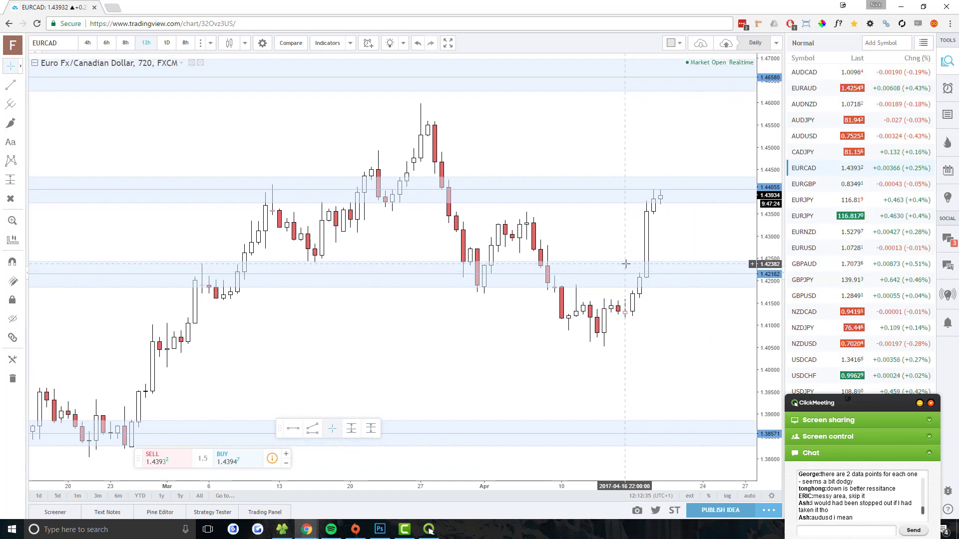
drag(561, 313, 325, 332)
drag(280, 355, 573, 285)
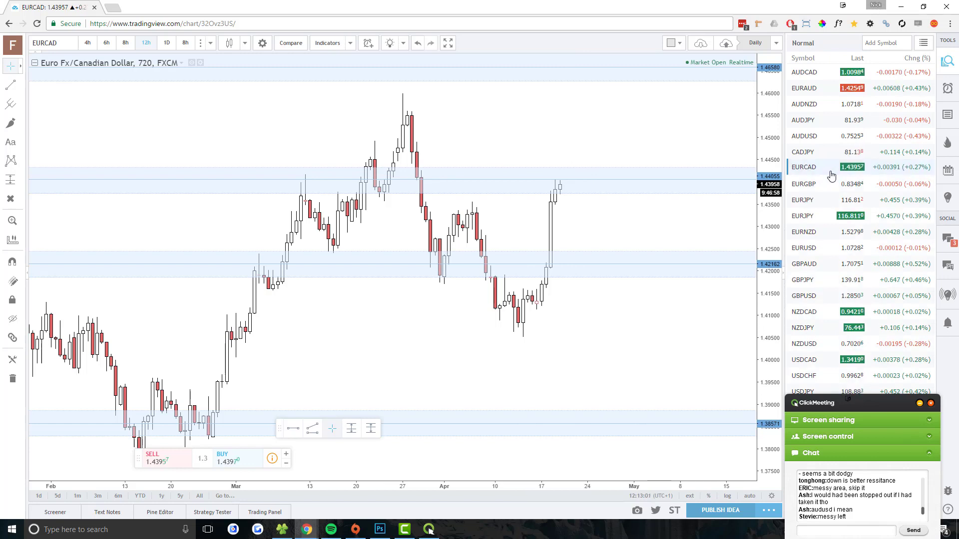
drag(831, 175, 827, 61)
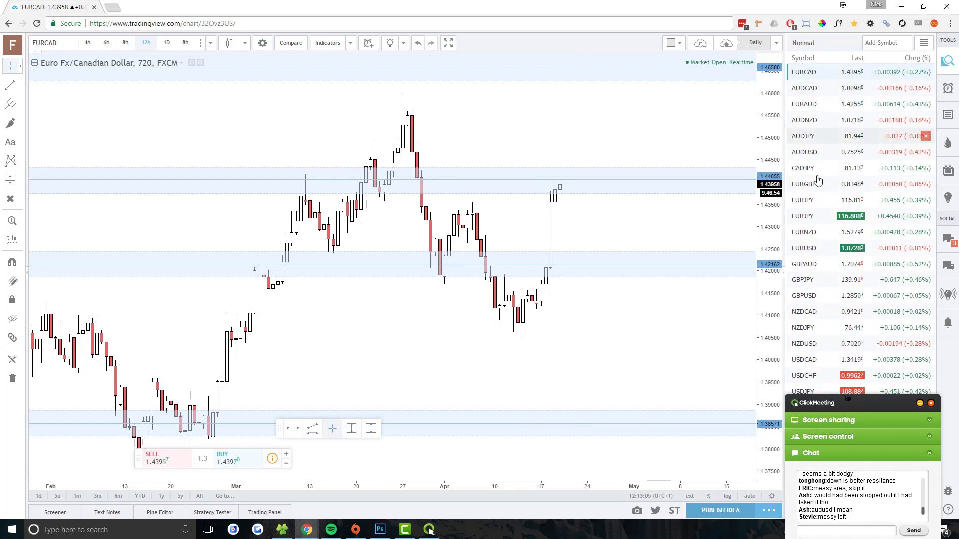
Step: Open EURGBP and compare price with its zones on the daily and 12-hour charts, ending on 12-hour with more history
click(796, 184)
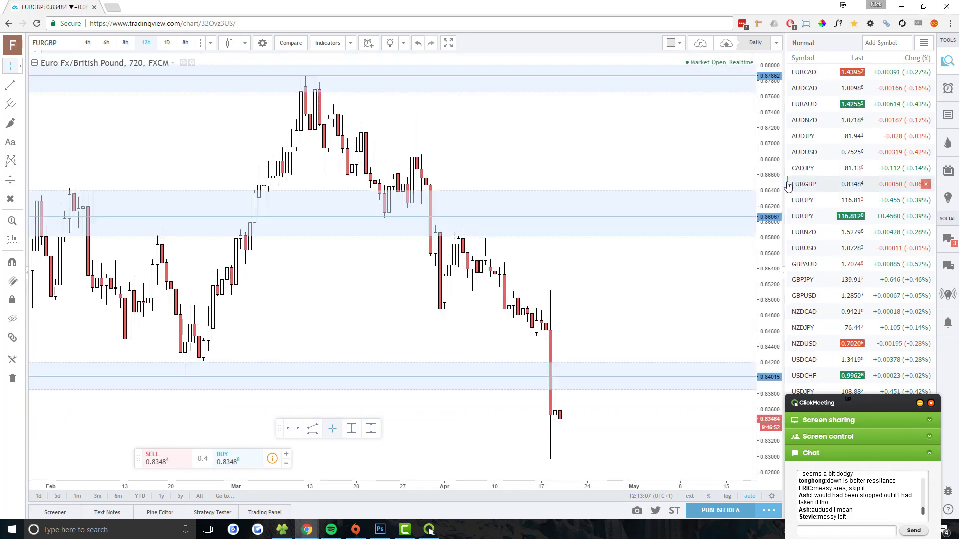
click(163, 44)
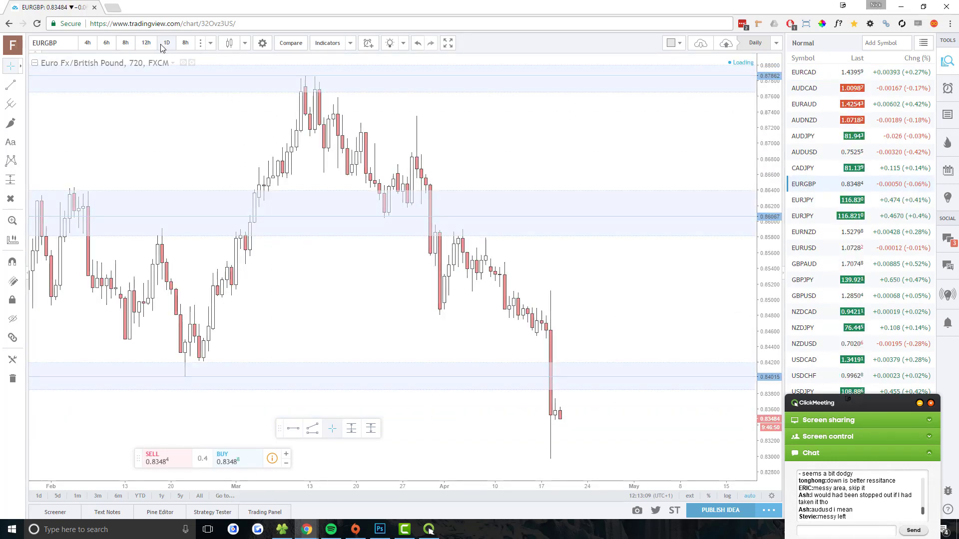
click(145, 44)
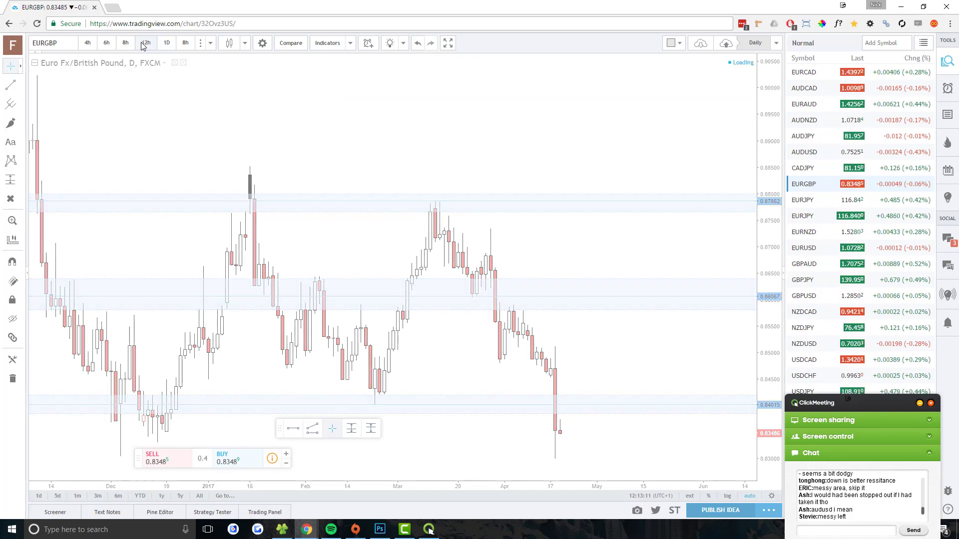
scroll(597, 299, down, 3)
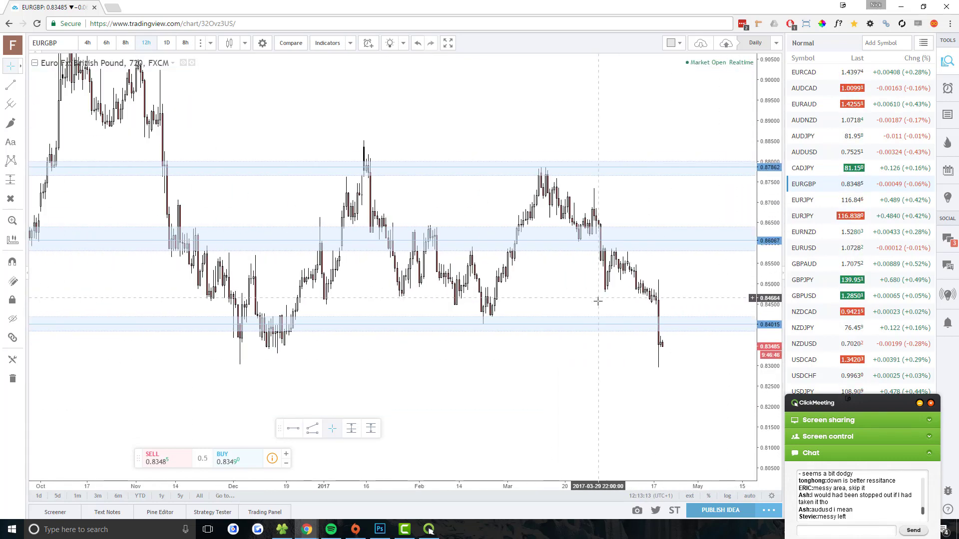
Step: Duplicate the 0.84015 zone's level line and shaded band on EURGBP and place the copies around 0.82506, along the mid-2016 lows
drag(484, 359, 481, 188)
mouse_move(409, 225)
mouse_down()
mouse_move(562, 349)
mouse_move(607, 278)
mouse_move(401, 283)
mouse_move(493, 333)
mouse_up()
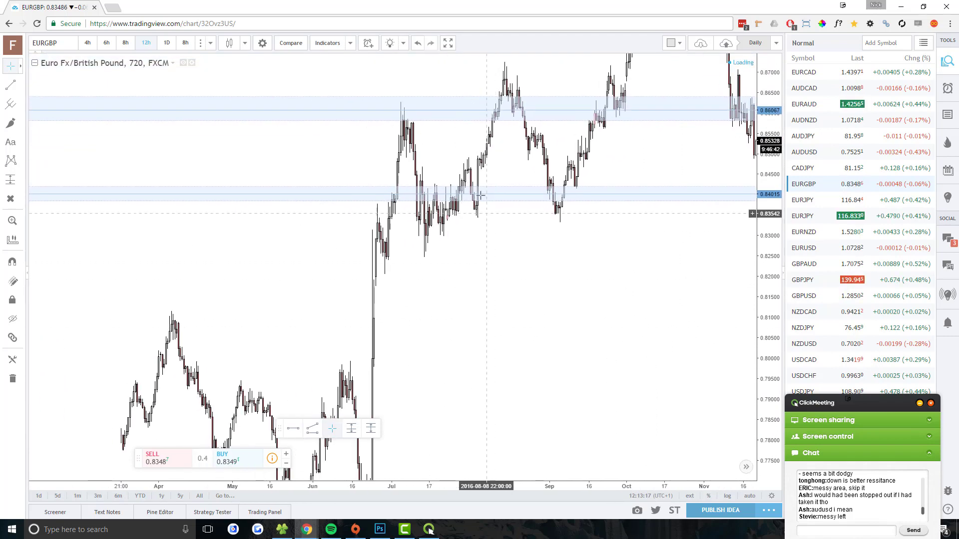
click(478, 195)
drag(477, 180, 482, 256)
mouse_move(462, 167)
mouse_down()
mouse_move(476, 180)
mouse_move(470, 257)
mouse_up()
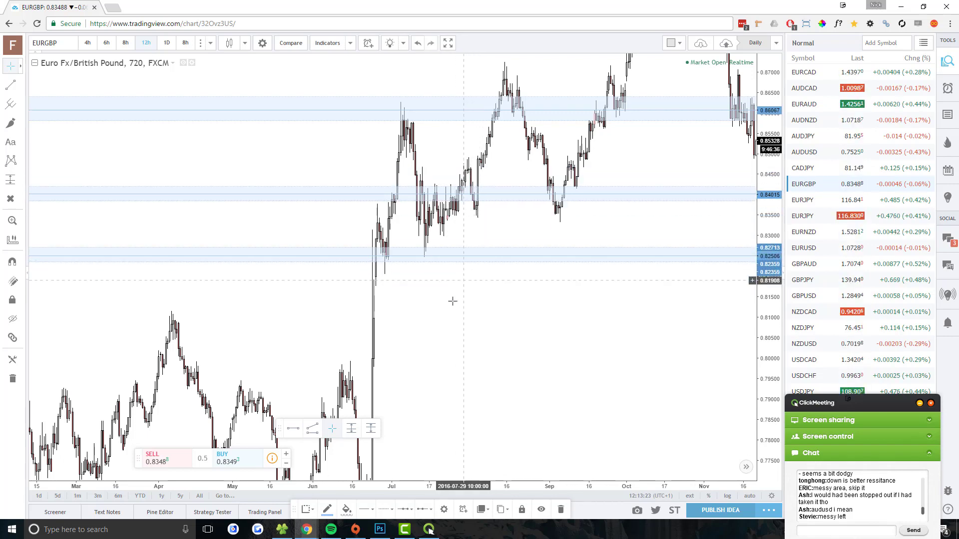
Step: Examine past EURGBP reactions around the 0.82506 and 0.84015 zones on the daily chart, from 2014 back to early 2012
scroll(631, 336, up, 5)
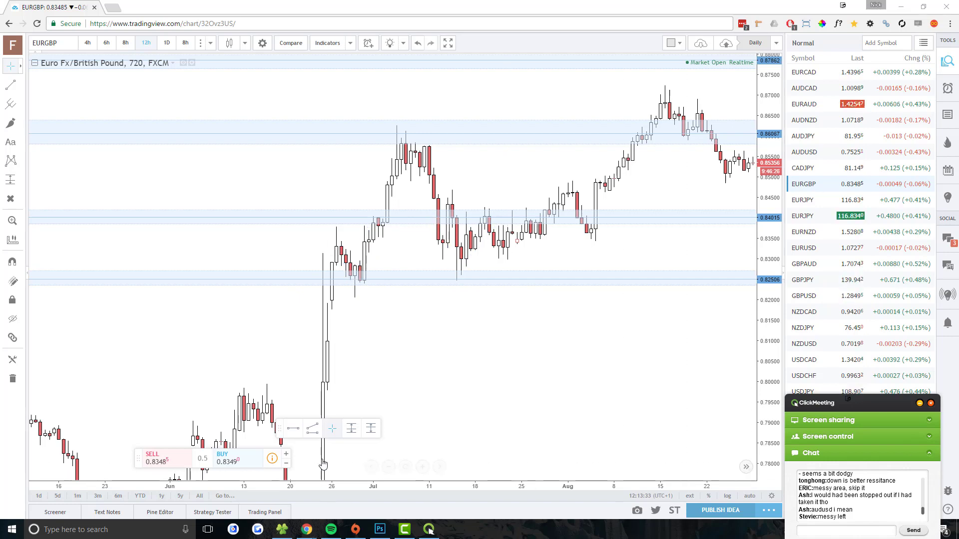
drag(188, 360, 603, 229)
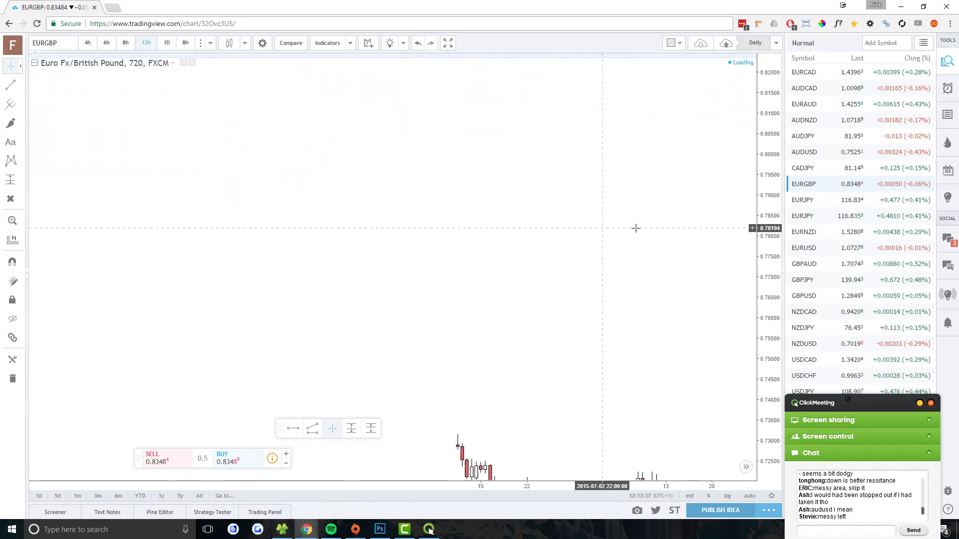
click(165, 44)
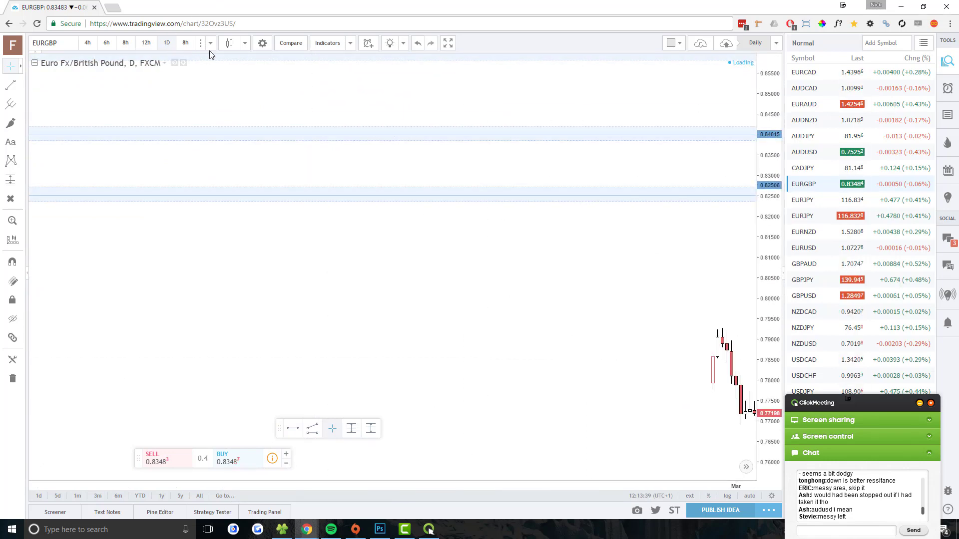
scroll(604, 289, down, 10)
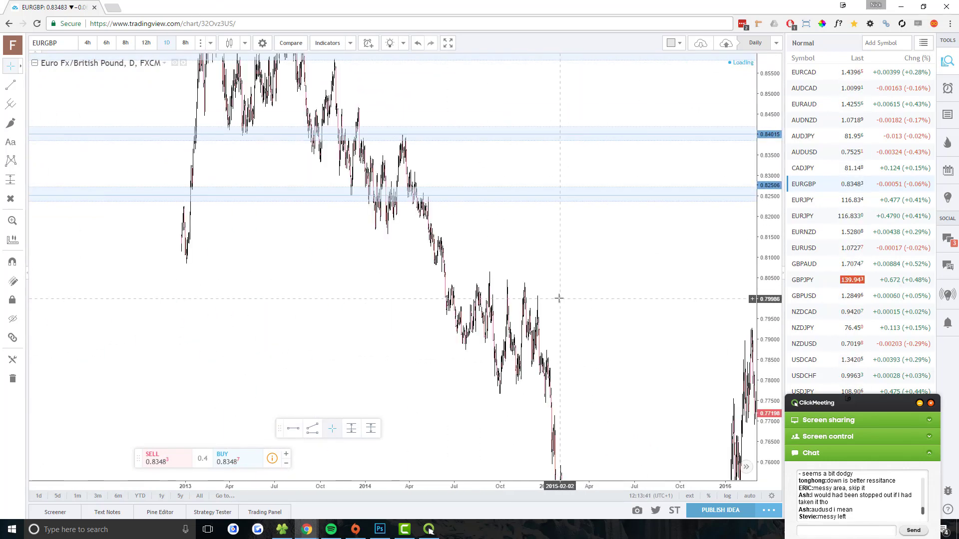
scroll(514, 299, up, 5)
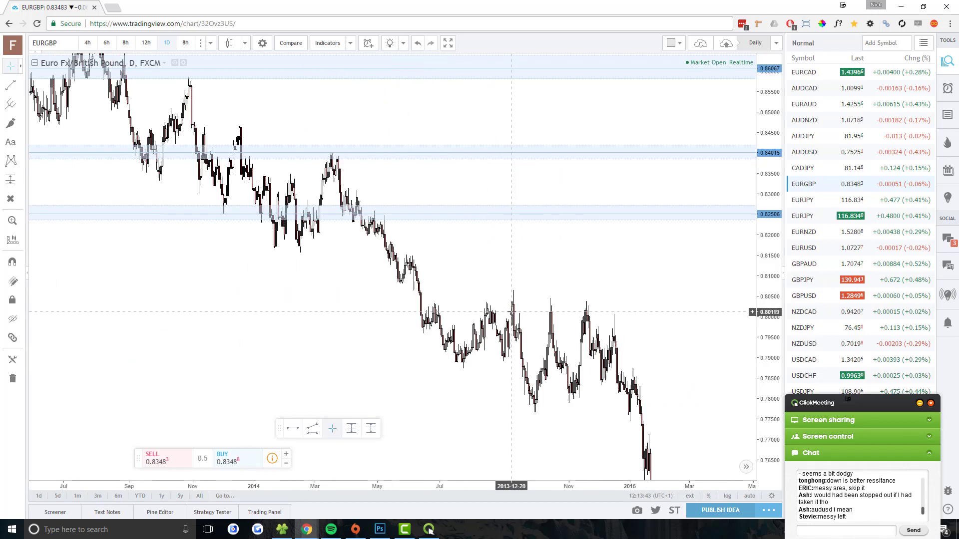
scroll(515, 388, up, 3)
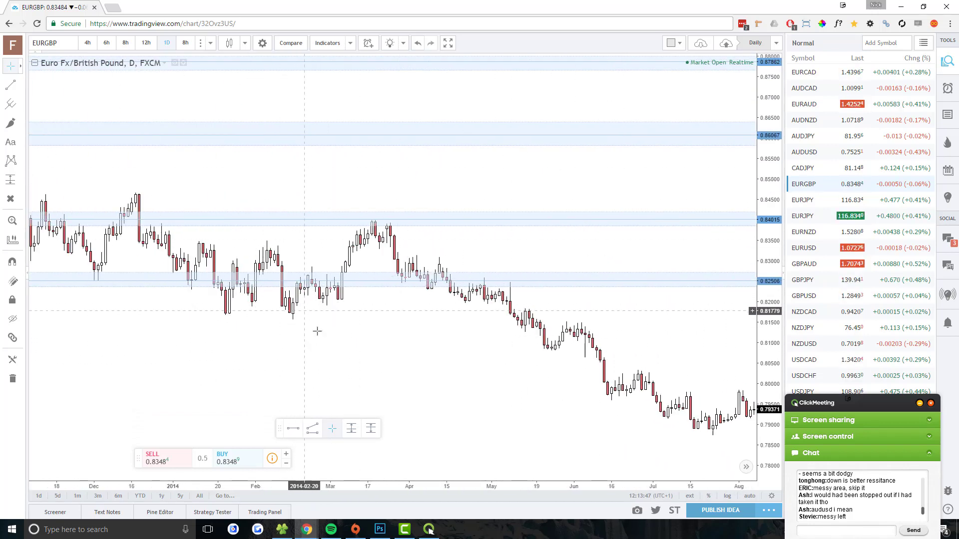
scroll(458, 350, left, 10)
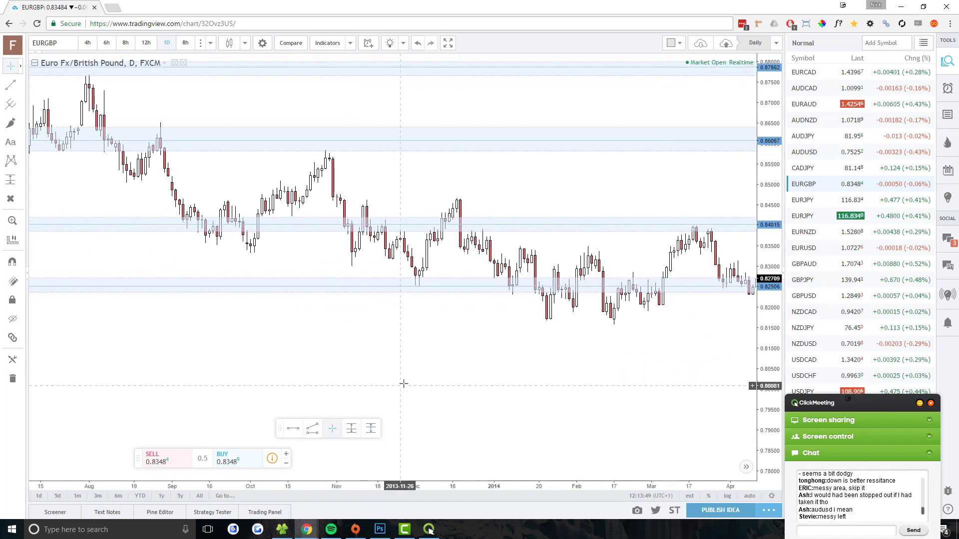
scroll(400, 368, left, 12)
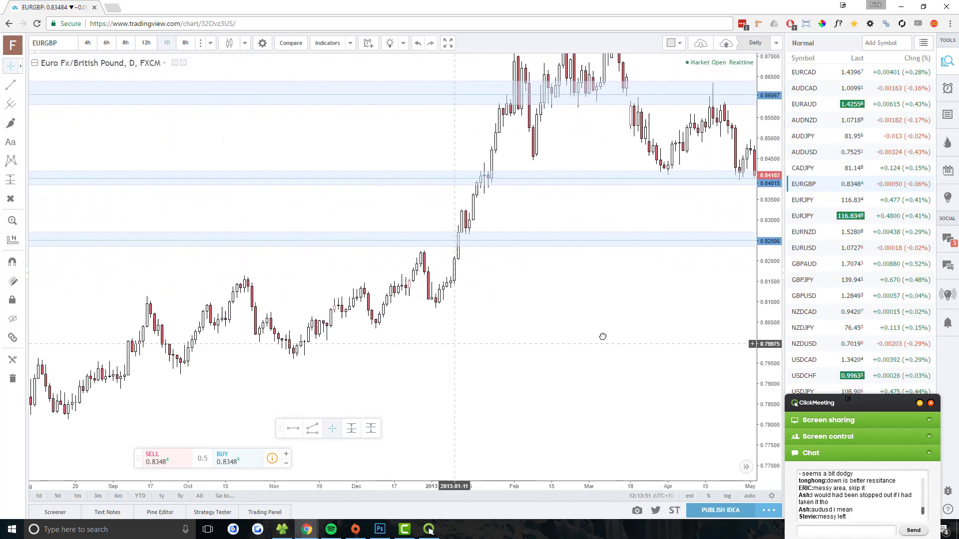
scroll(577, 309, left, 8)
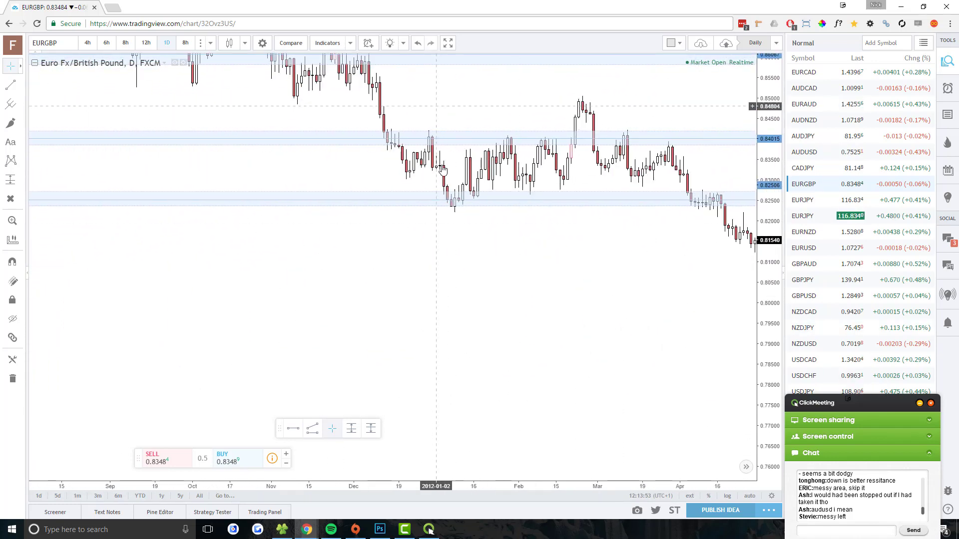
scroll(509, 223, right, 10)
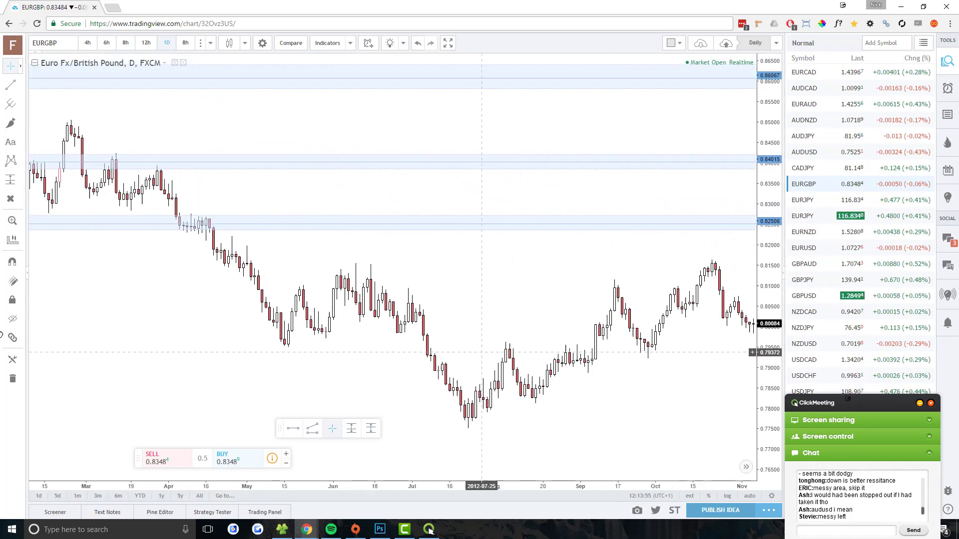
scroll(373, 309, right, 15)
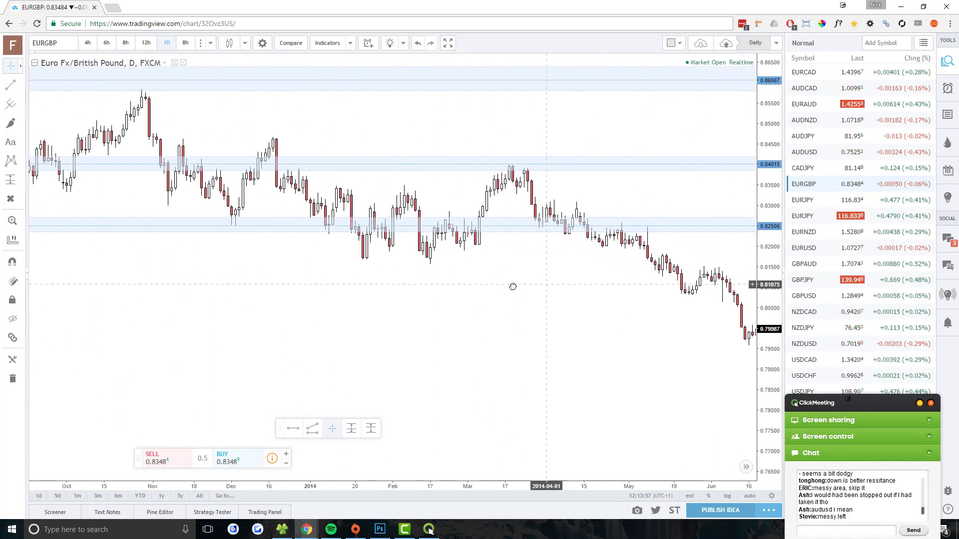
Step: Compare the mid-2016 reactions at the 0.82506 zone with the latest EURGBP price action on the daily chart
scroll(373, 310, right, 15)
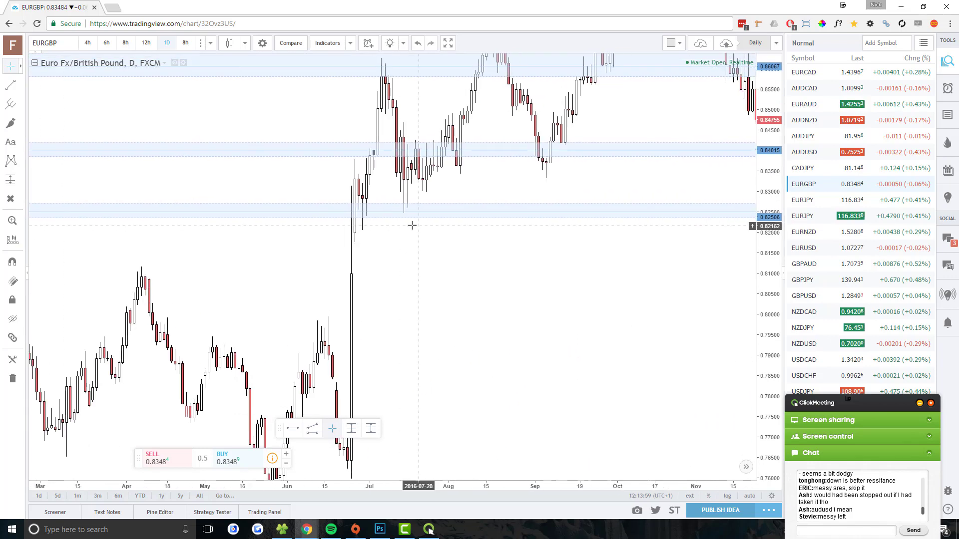
scroll(491, 239, right, 4)
scroll(528, 229, left, 10)
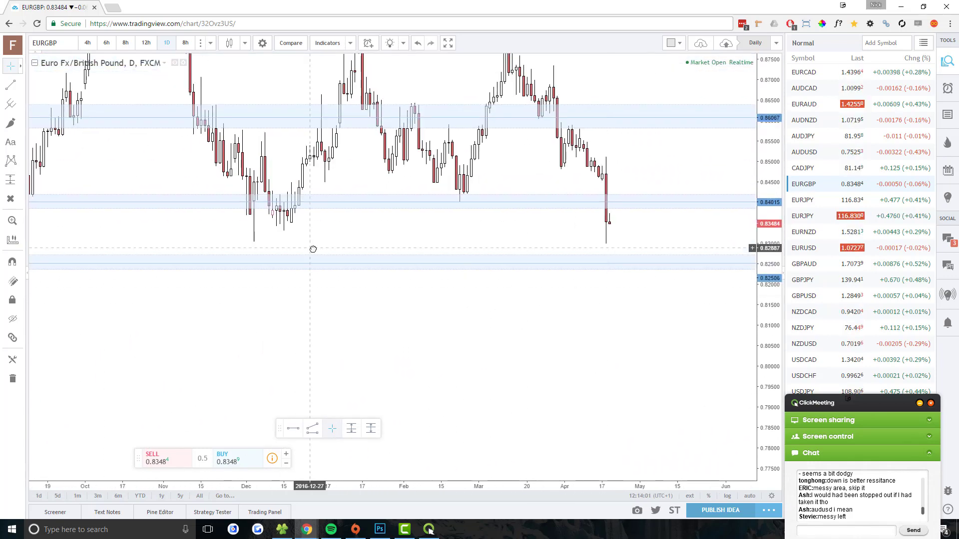
scroll(349, 280, up, 5)
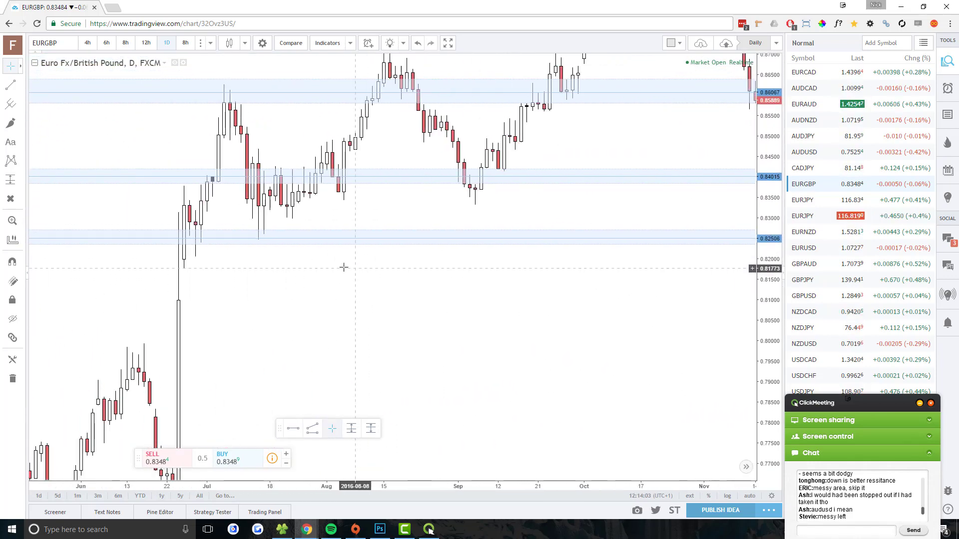
scroll(406, 304, right, 3)
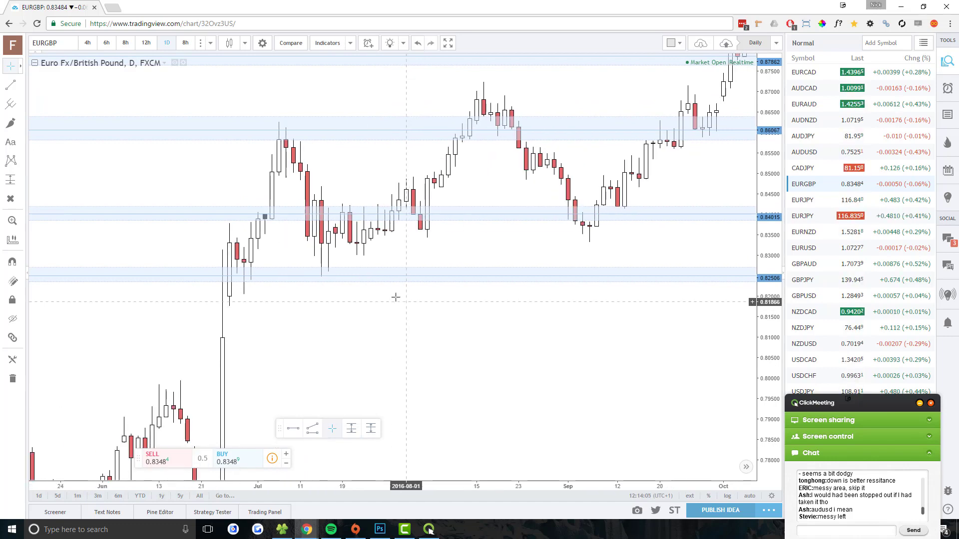
drag(418, 282, 131, 292)
scroll(299, 305, right, 10)
scroll(487, 317, right, 10)
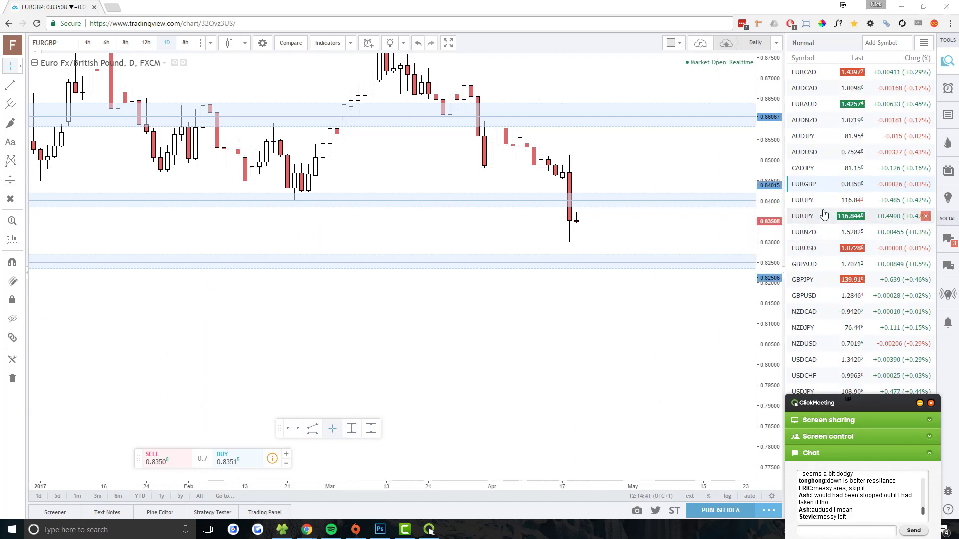
Step: Open the OANDA EURJPY chart on the 12-hour timeframe and delete the short position drawing at the 115.916 zone
click(805, 201)
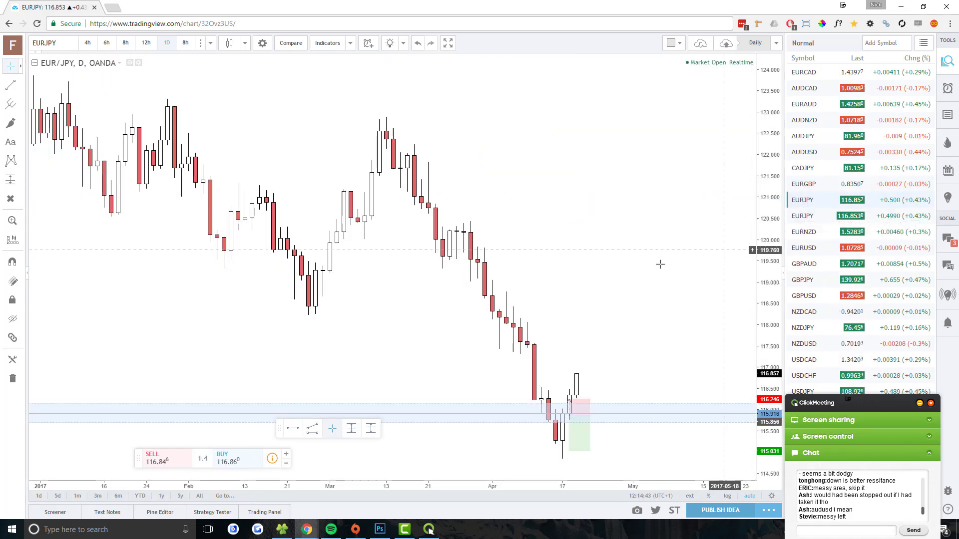
click(146, 43)
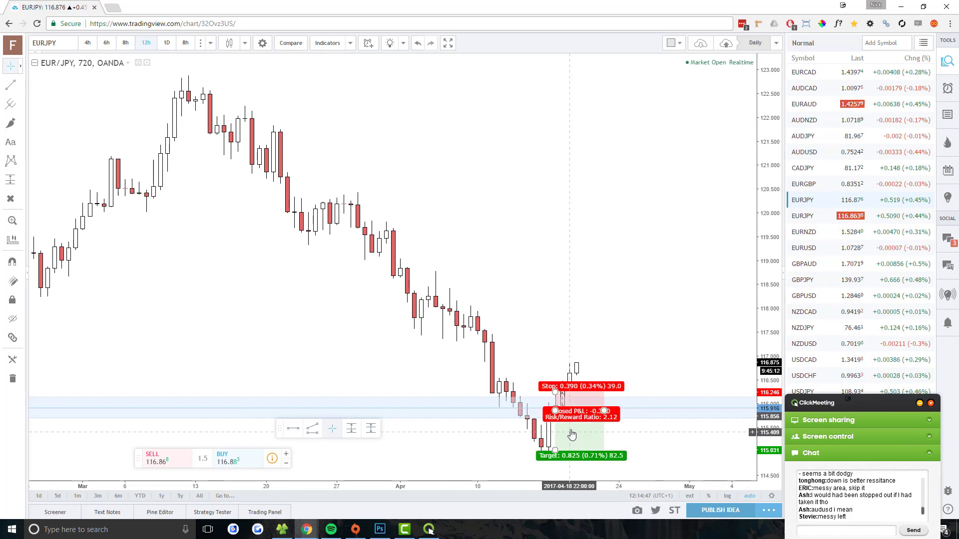
click(594, 435)
key(Delete)
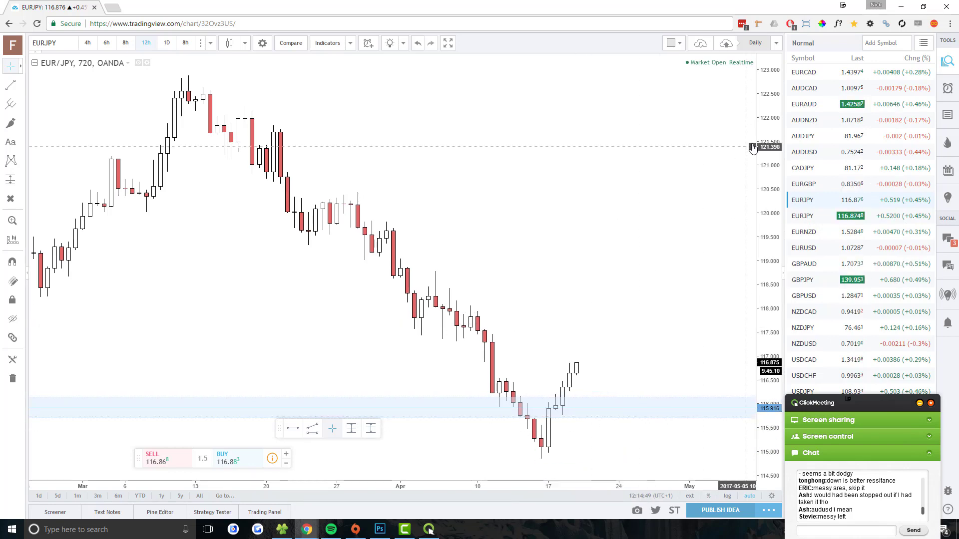
Step: Check OANDA EURJPY's wider price history around the 115.916 zone and remove that duplicate pair from the watchlist
scroll(374, 199, down, 5)
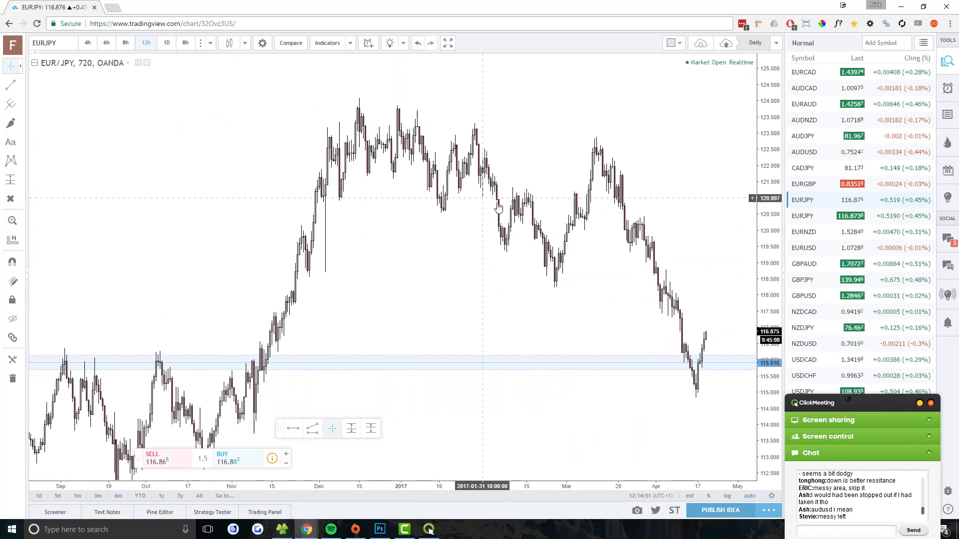
scroll(501, 207, up, 1)
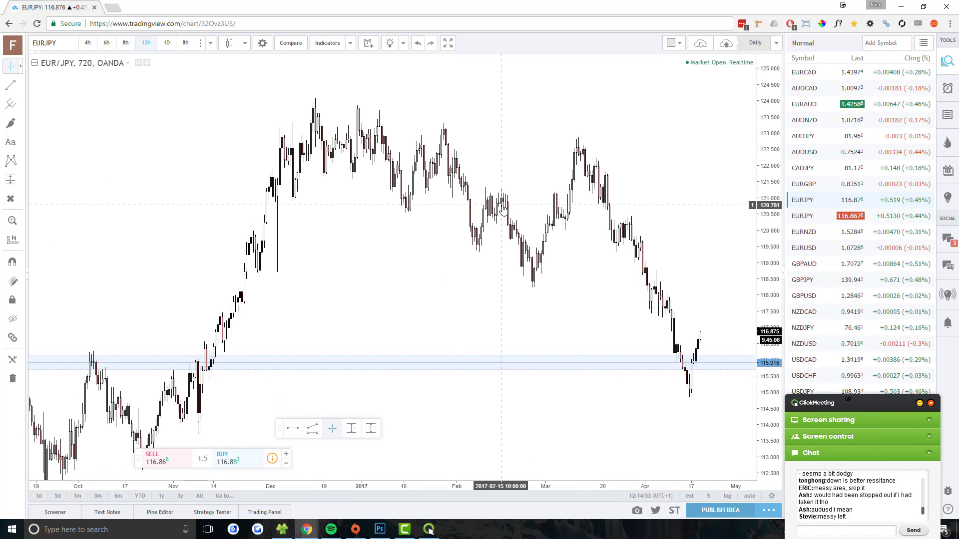
click(924, 202)
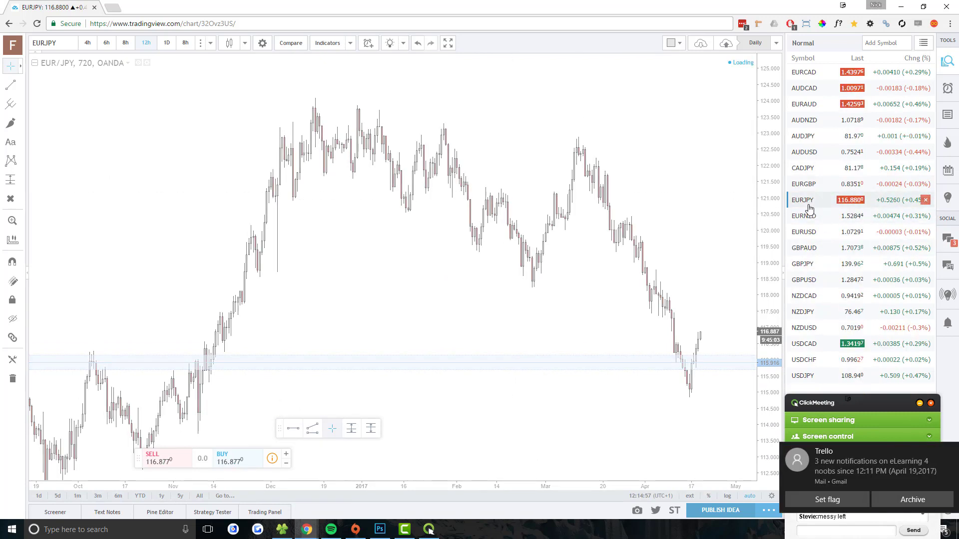
Step: Delete the short position drawing at the 115.9754 zone on the 12-hour FX_IDC EURJPY chart
scroll(691, 348, up, 3)
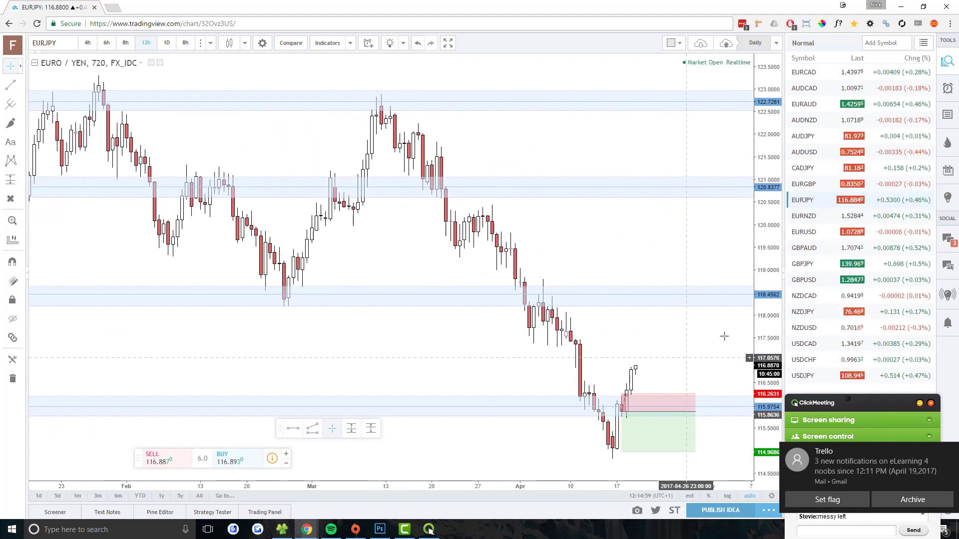
drag(755, 306, 738, 398)
drag(614, 442, 578, 325)
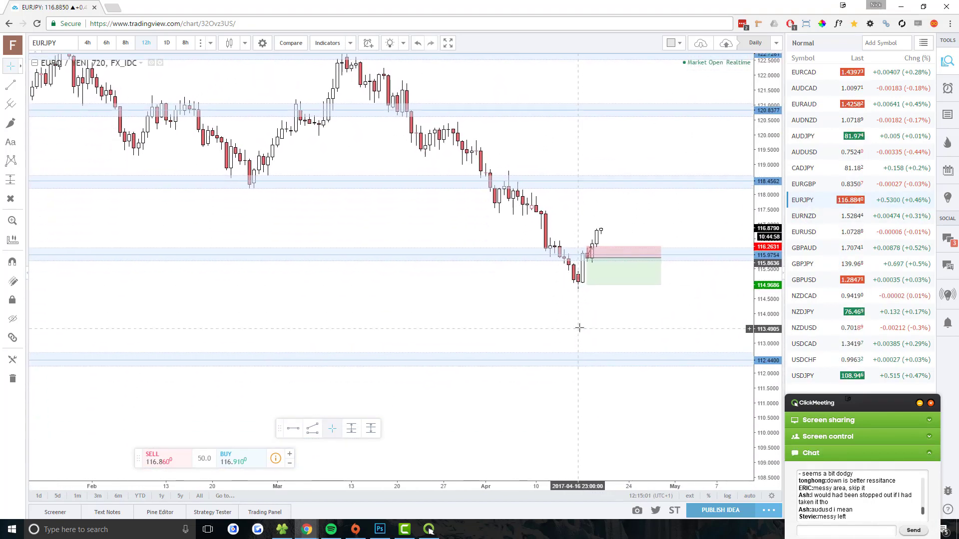
scroll(750, 300, up, 3)
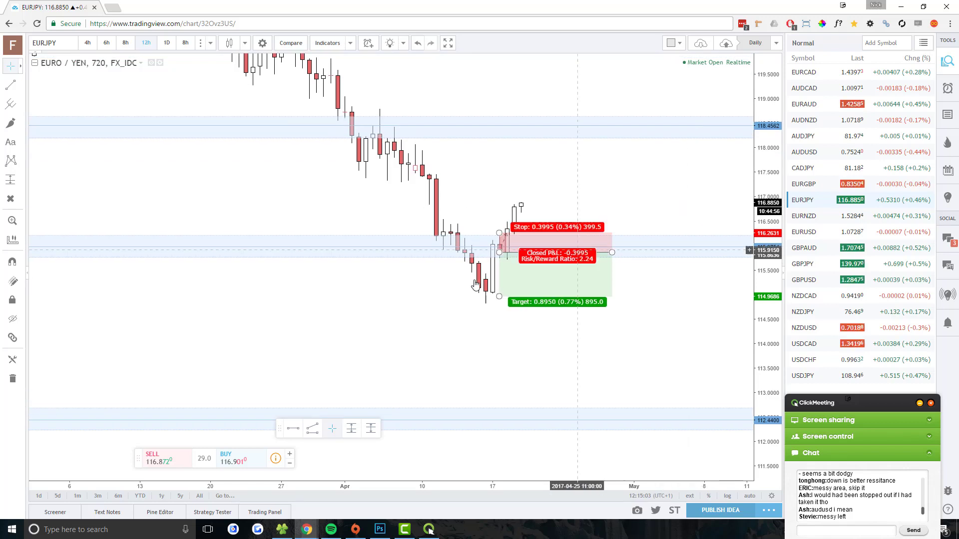
drag(537, 269, 641, 340)
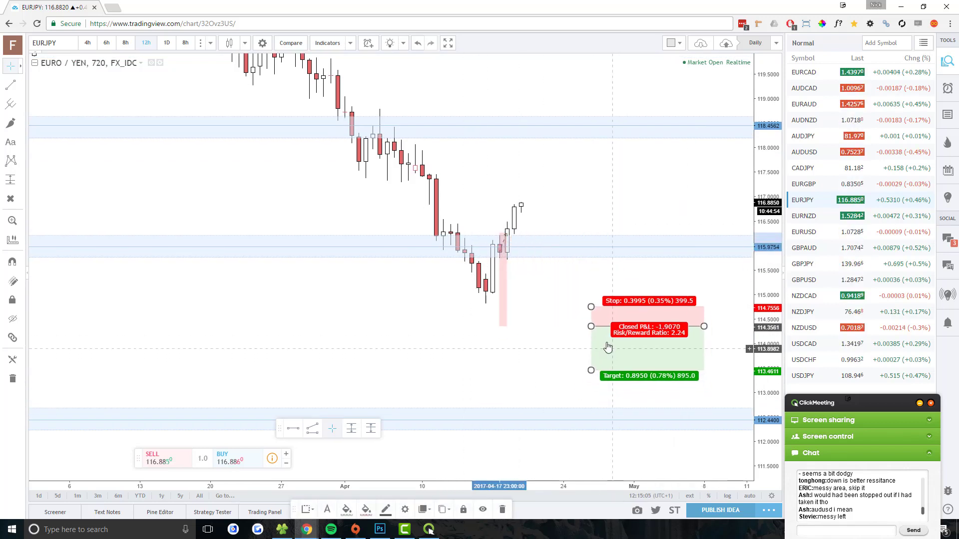
key(Delete)
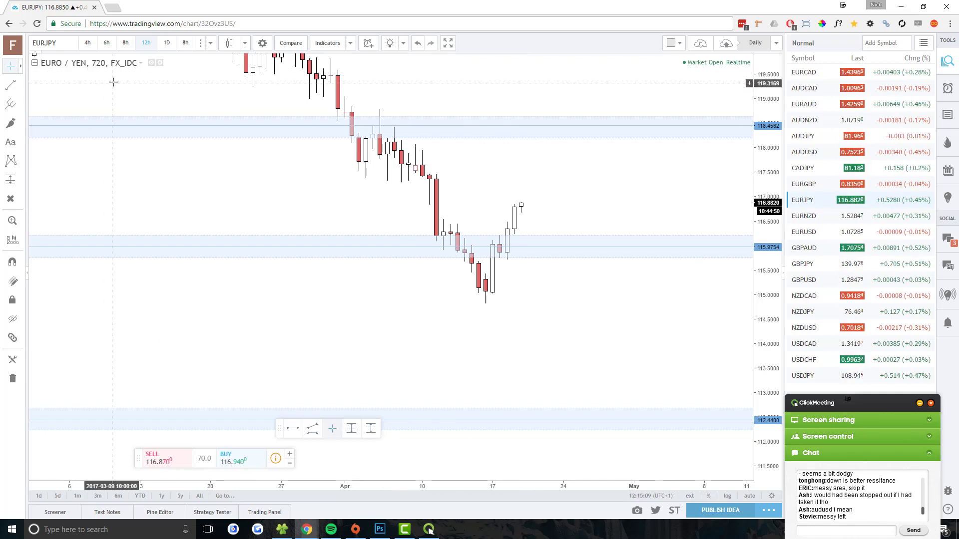
Step: Review EURJPY price between the 115.9754 and 118.4562 zones on the 6-hour chart
click(106, 43)
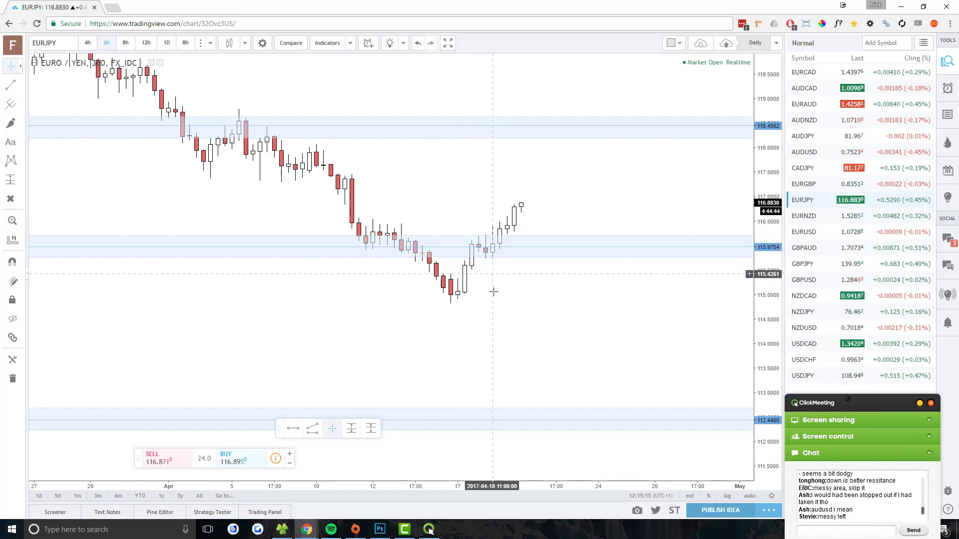
scroll(511, 199, down, 3)
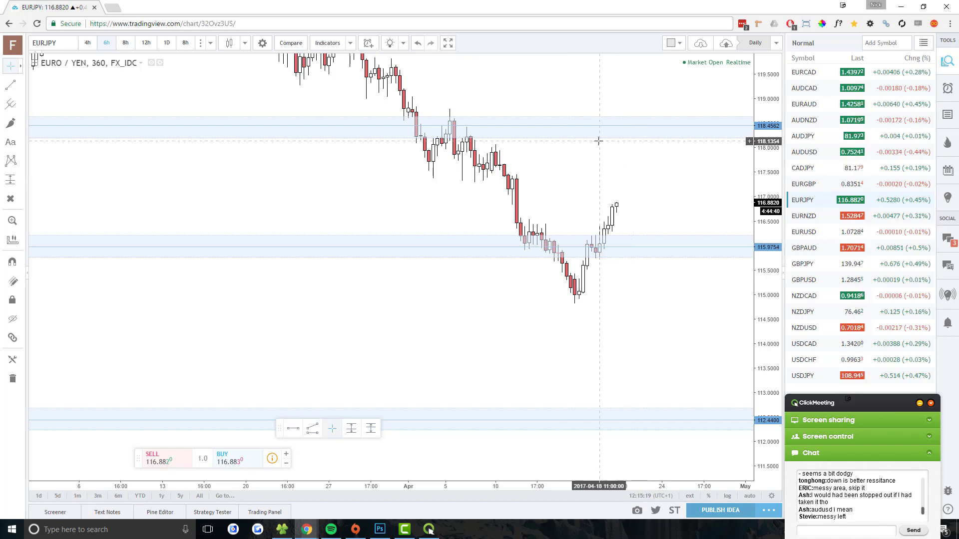
Step: Check EURJPY price against its zones on the 4-hour, 12-hour and daily timeframes
click(88, 43)
click(145, 43)
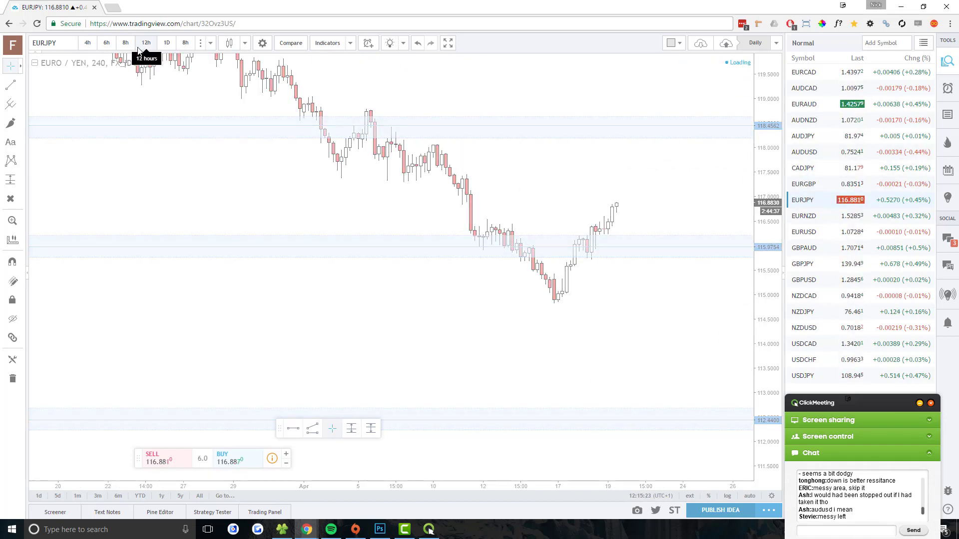
click(166, 43)
Step: Open the EURNZD chart and review price between the 1.51333 and 1.54292 zones from the daily down to the 4-hour timeframe
click(801, 215)
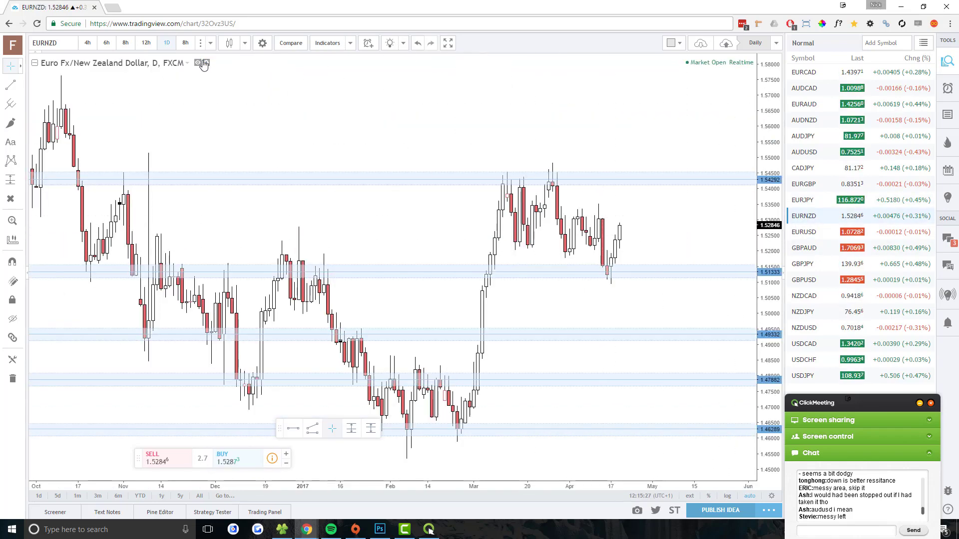
click(156, 44)
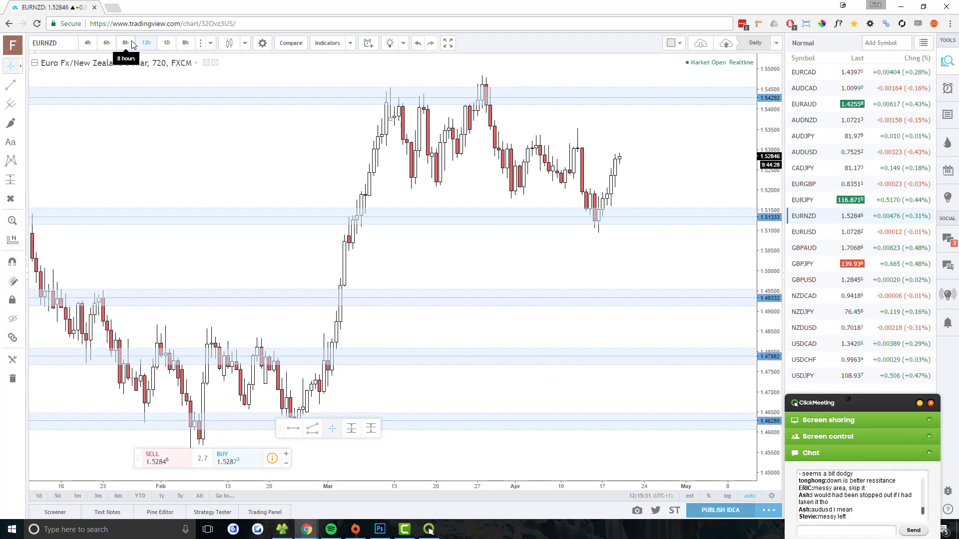
click(125, 43)
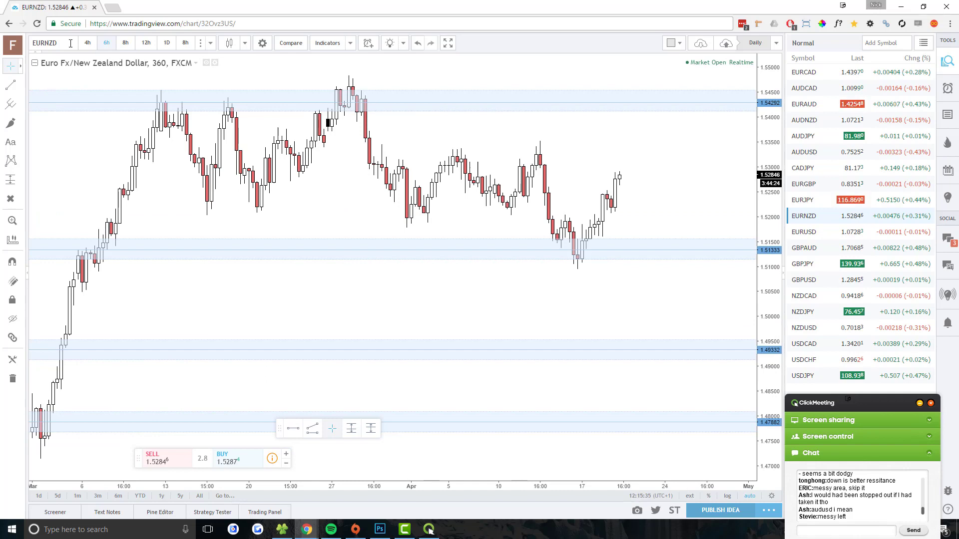
click(93, 43)
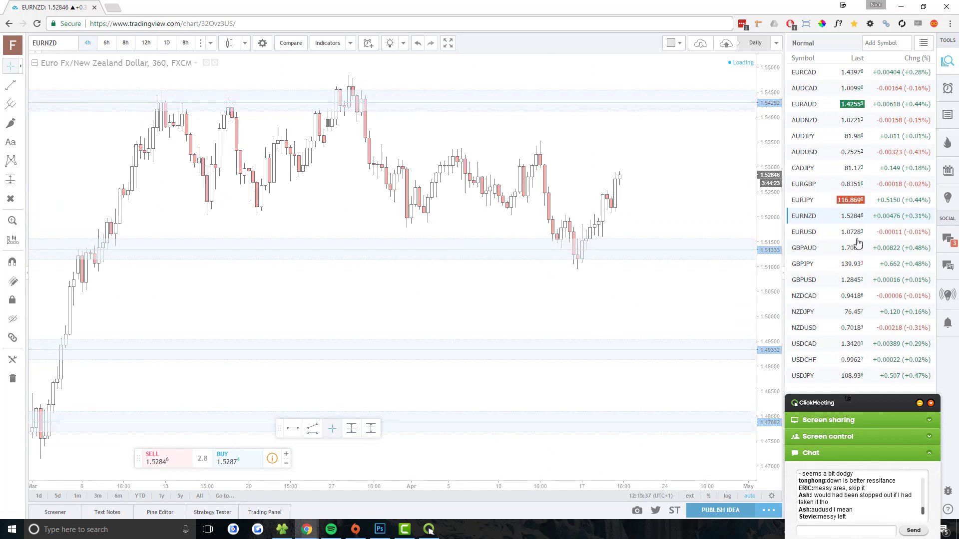
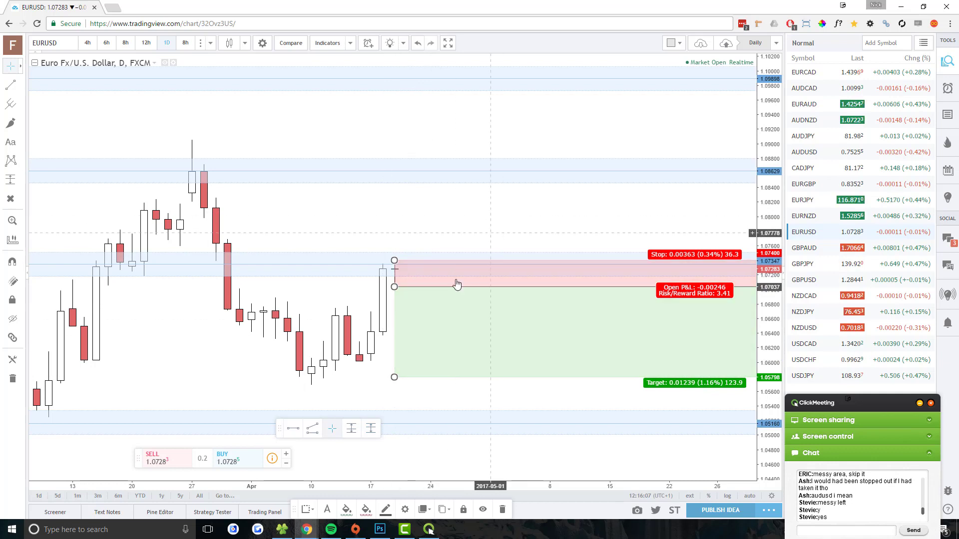
Step: Set the daily EURUSD short position's stop to about 1.07476 and its target to about 1.06024, and shorten the drawing's time span
drag(394, 262, 394, 255)
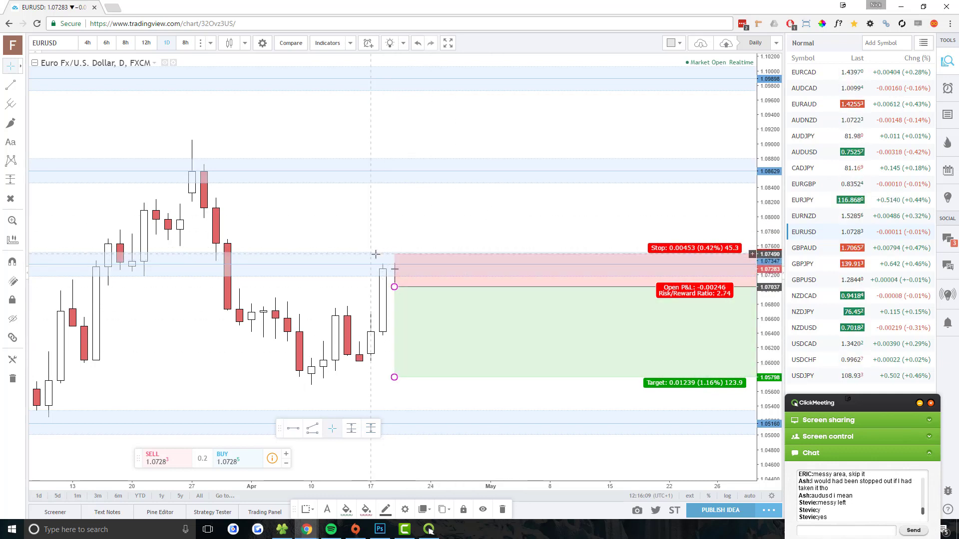
drag(394, 378, 394, 360)
drag(486, 374, 359, 364)
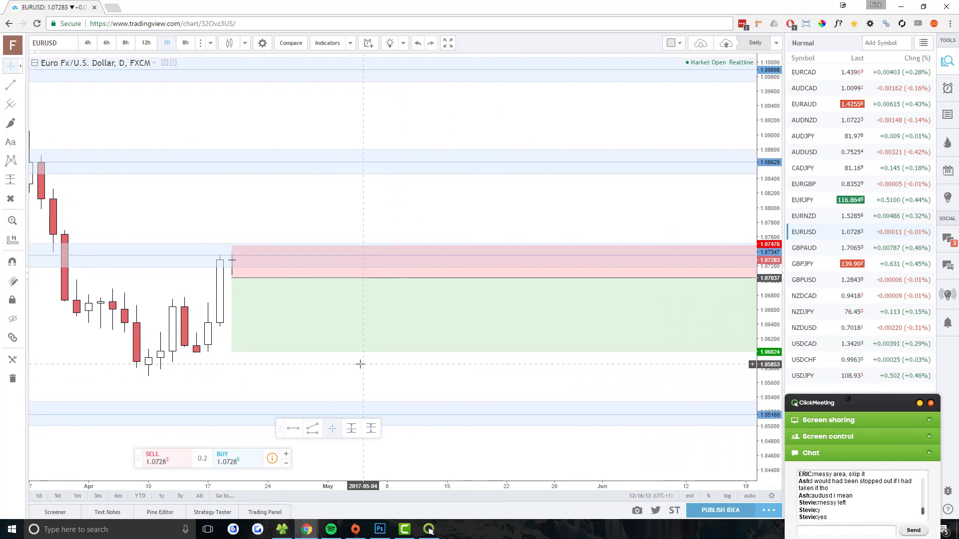
scroll(466, 368, down, 4)
drag(460, 381, 256, 270)
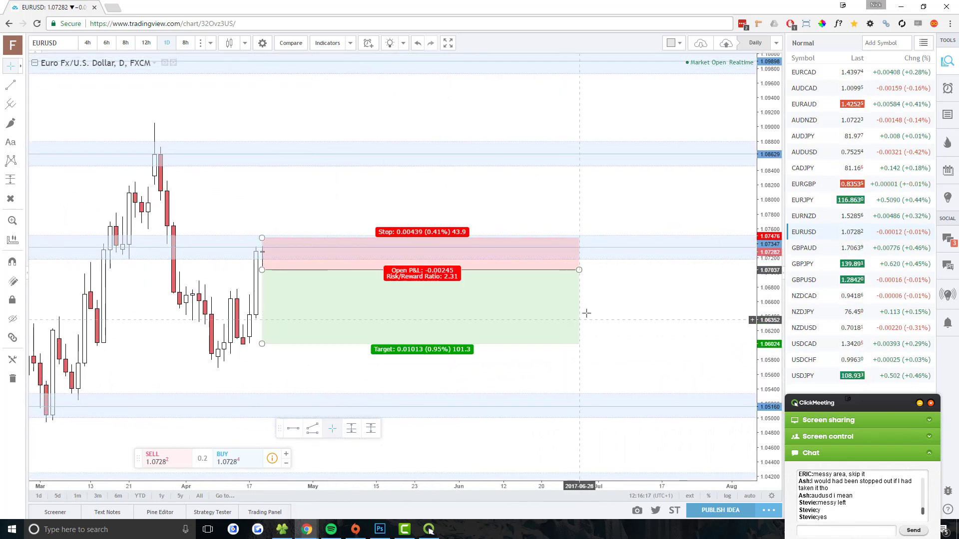
drag(582, 283, 565, 329)
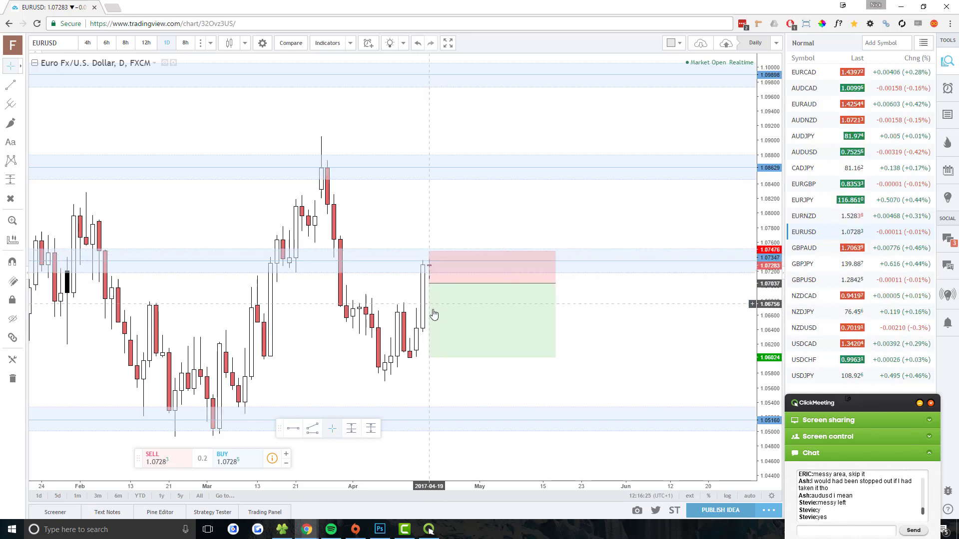
Step: Shift the EURUSD short position up to an entry of about 1.07071 and raise its target to about 1.06441
drag(433, 314, 433, 312)
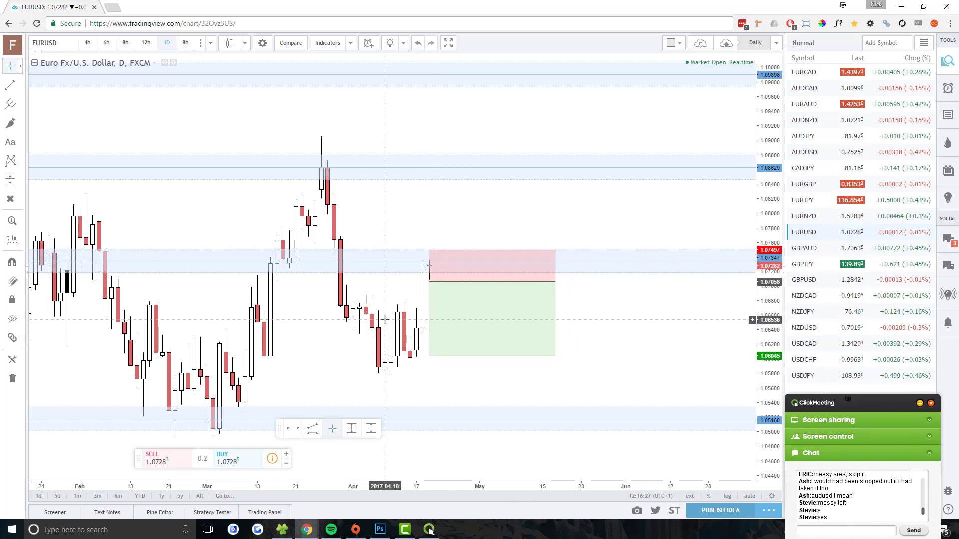
drag(500, 336, 500, 335)
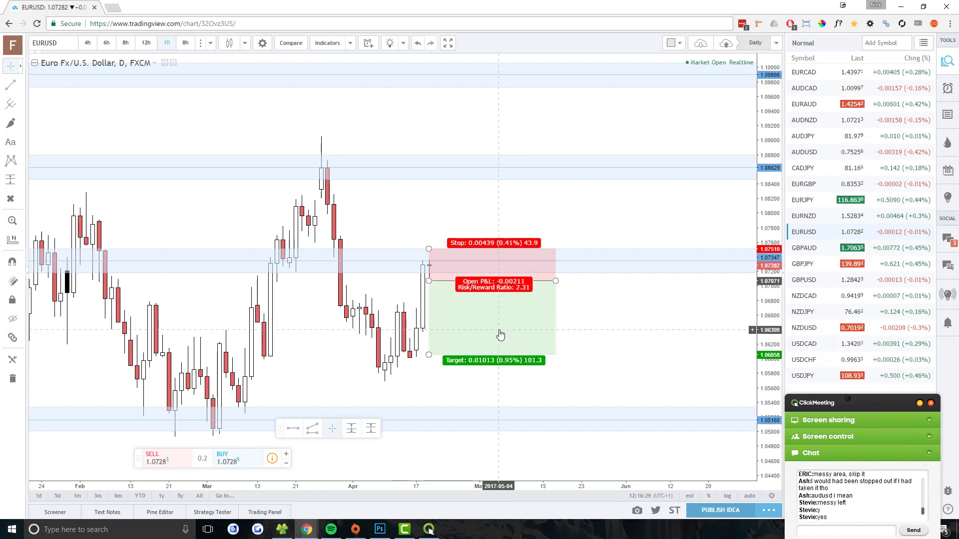
mouse_move(429, 355)
mouse_down()
mouse_move(432, 364)
mouse_move(428, 327)
mouse_up()
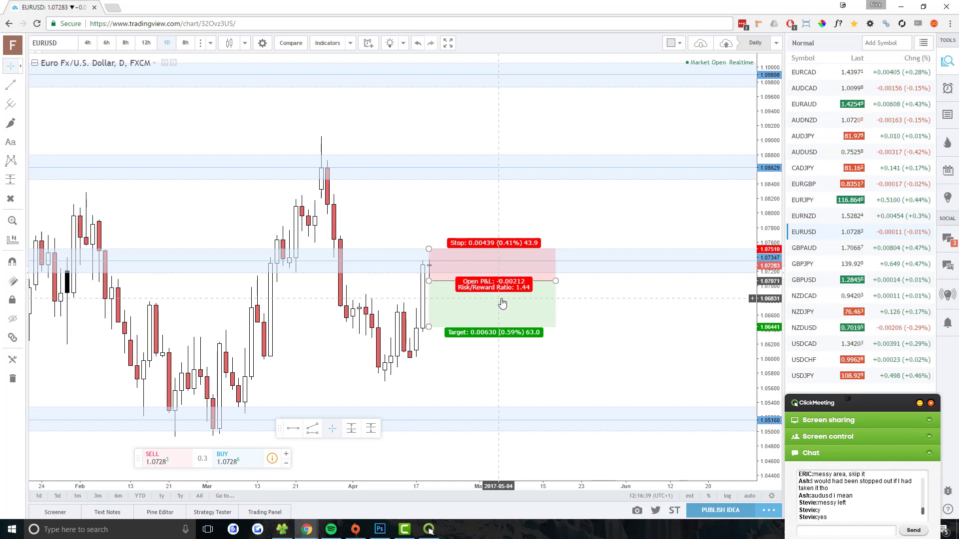
Step: Move the EURUSD short position away from the current candles and delete it from the daily chart
drag(434, 277, 517, 294)
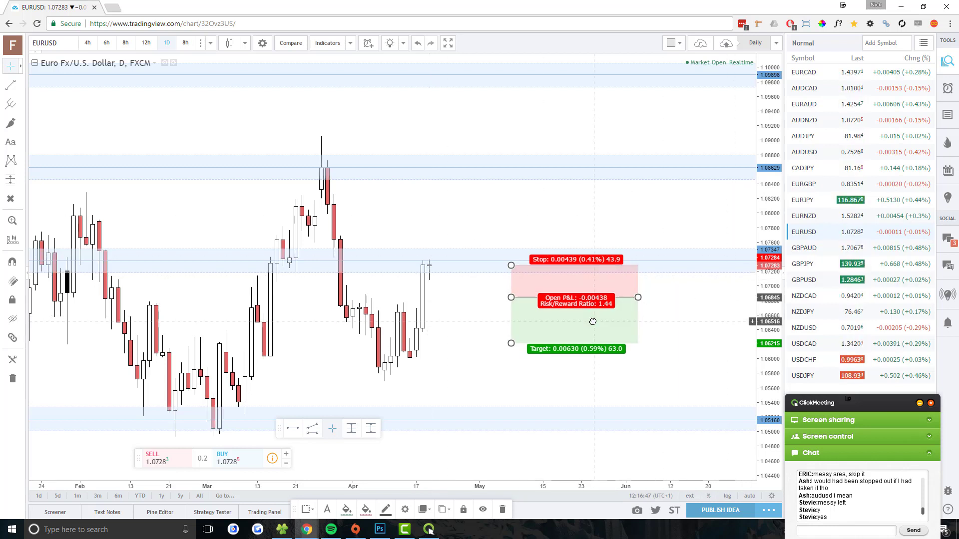
drag(582, 318, 554, 381)
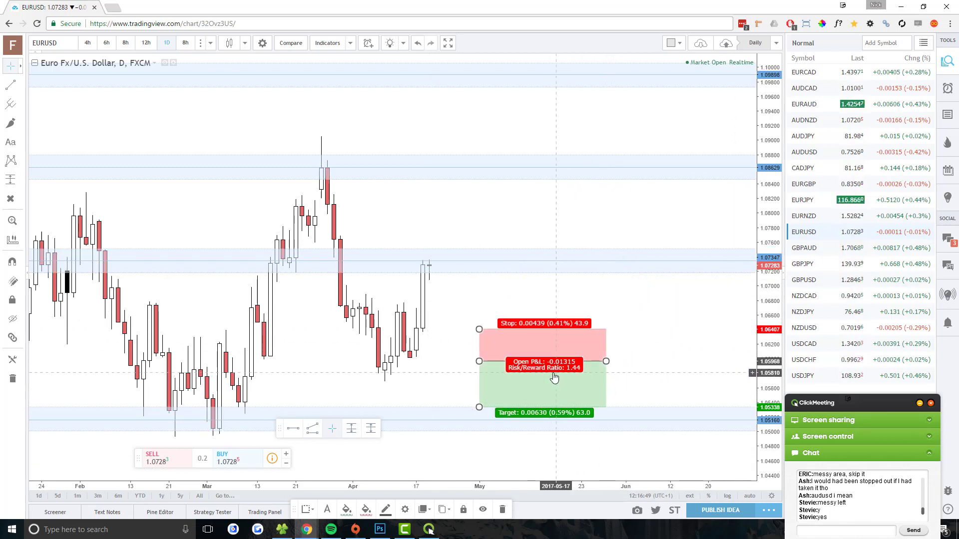
key(Delete)
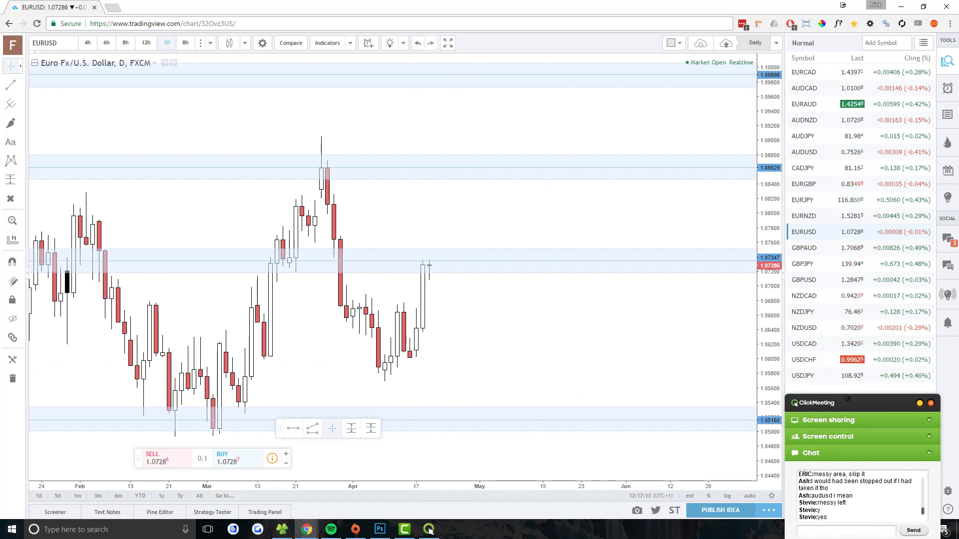
Step: Examine EURUSD candles at the 1.07347 zone on the 12-hour, daily, 8-hour, 6-hour and 4-hour timeframes
click(429, 530)
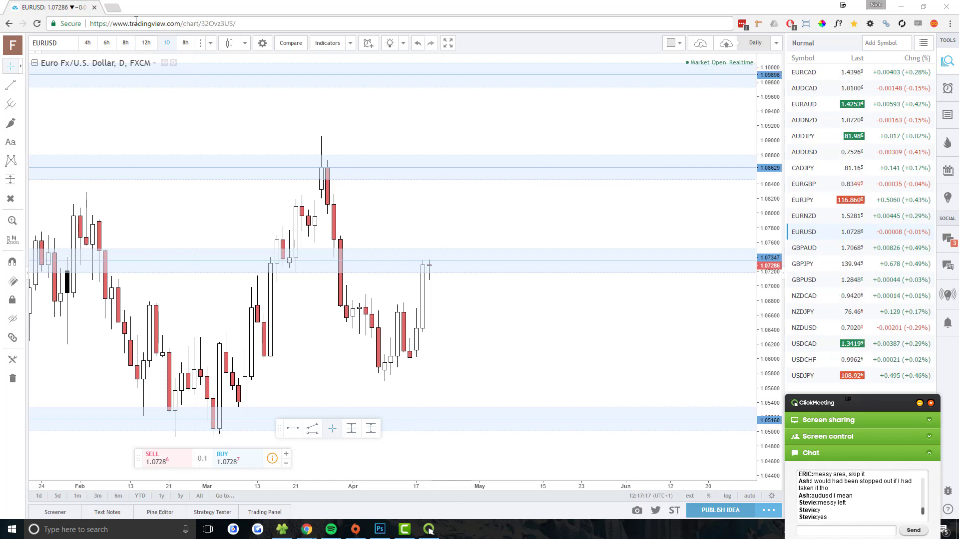
click(152, 42)
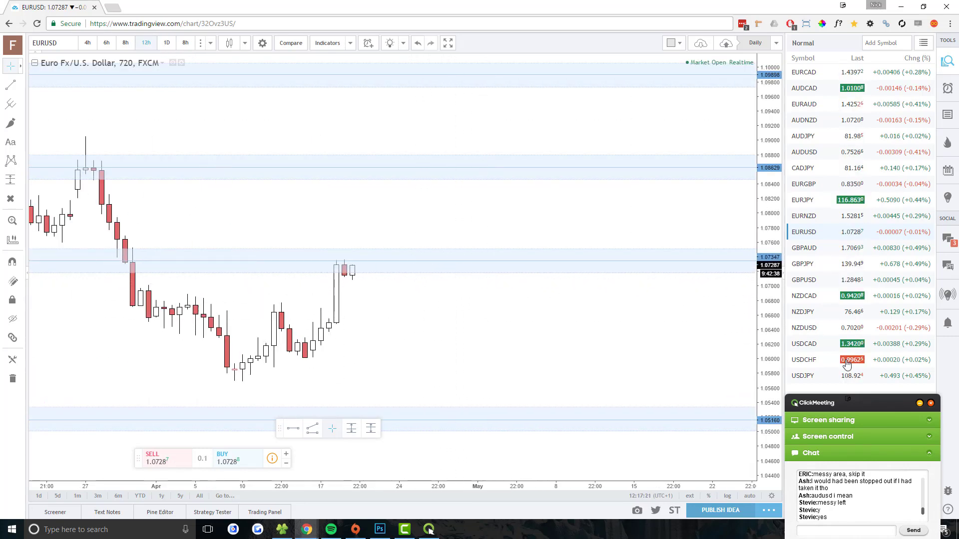
scroll(400, 286, up, 4)
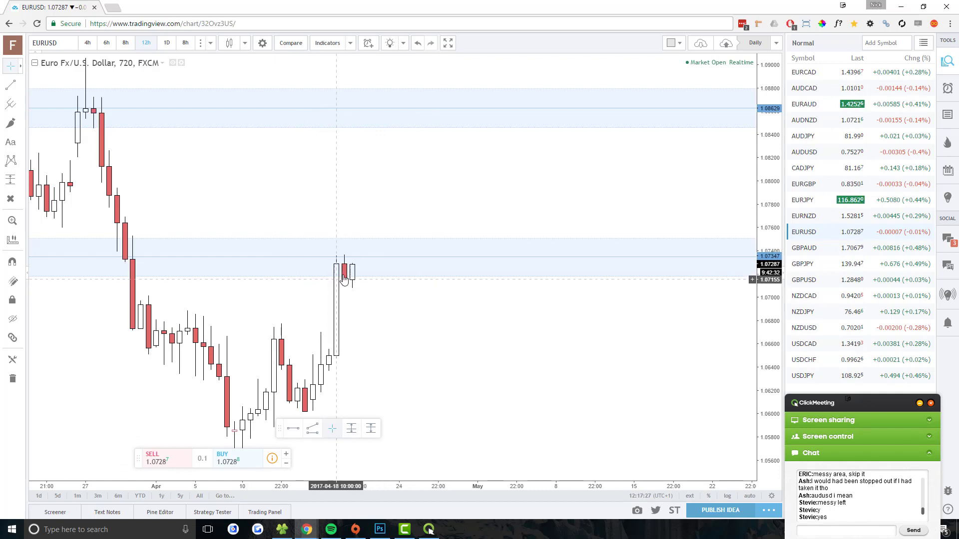
click(167, 43)
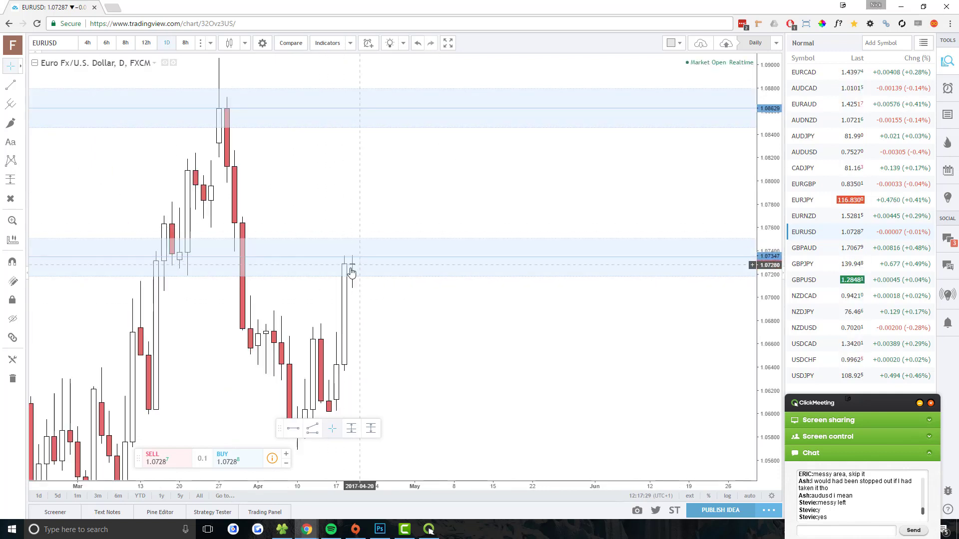
click(147, 42)
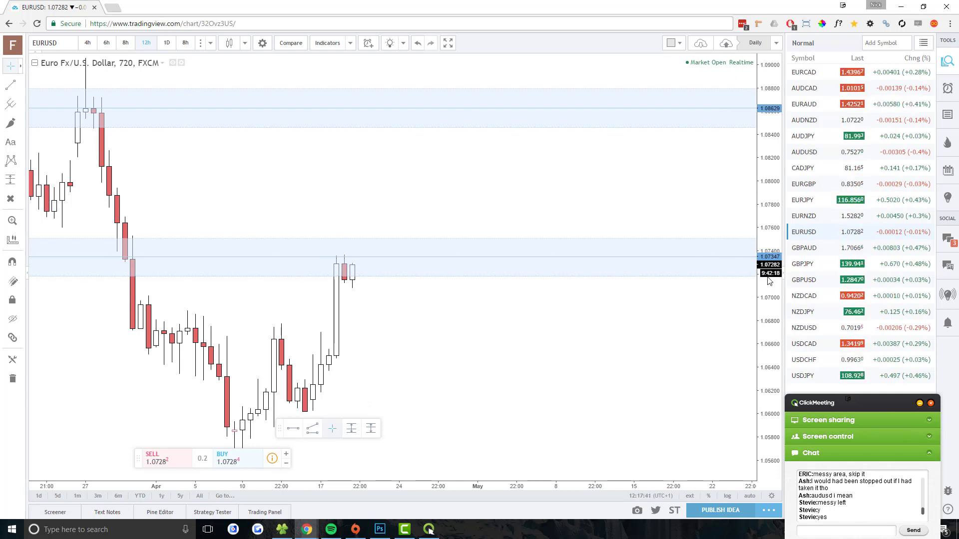
click(126, 43)
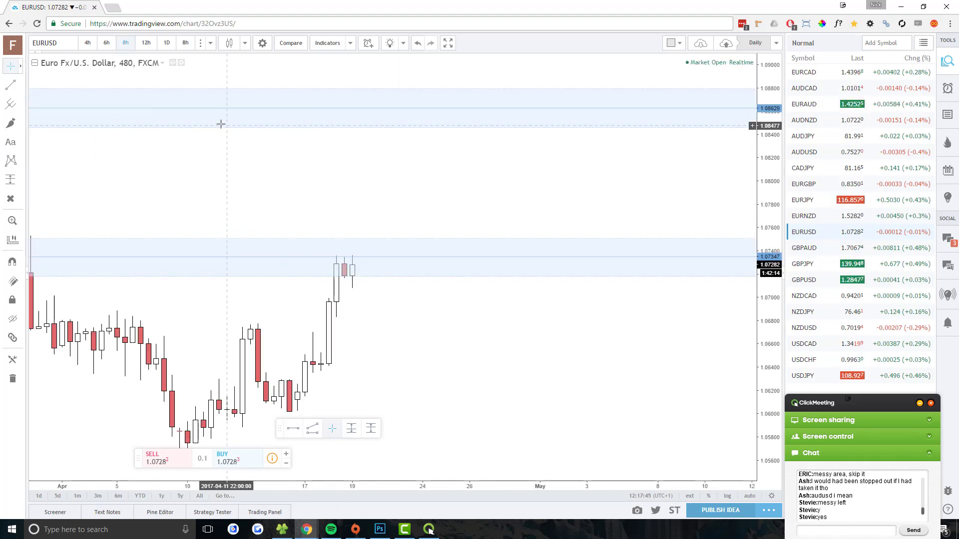
click(106, 43)
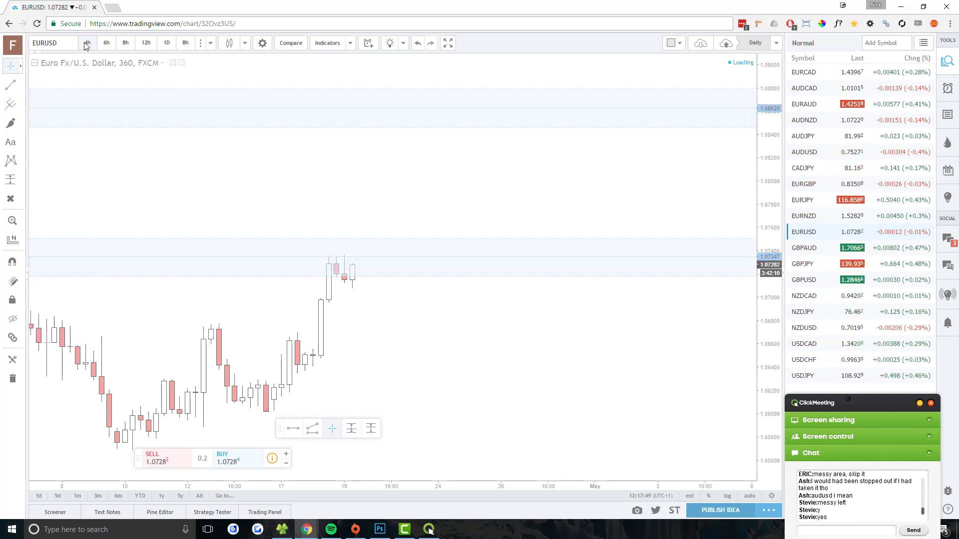
click(86, 43)
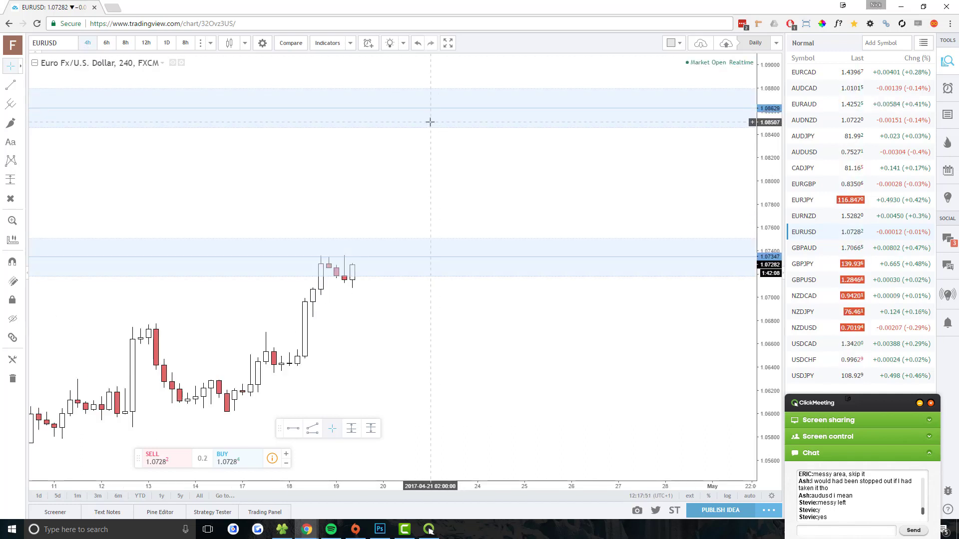
Step: Recheck EURUSD at the 1.07347 zone on the 12-hour and 8-hour charts, and review its wider daily price history
click(165, 43)
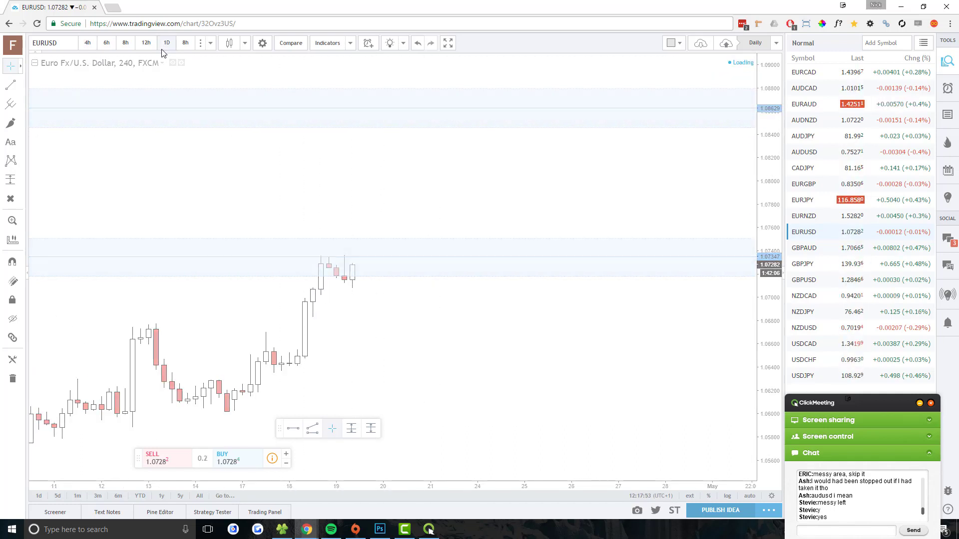
click(146, 44)
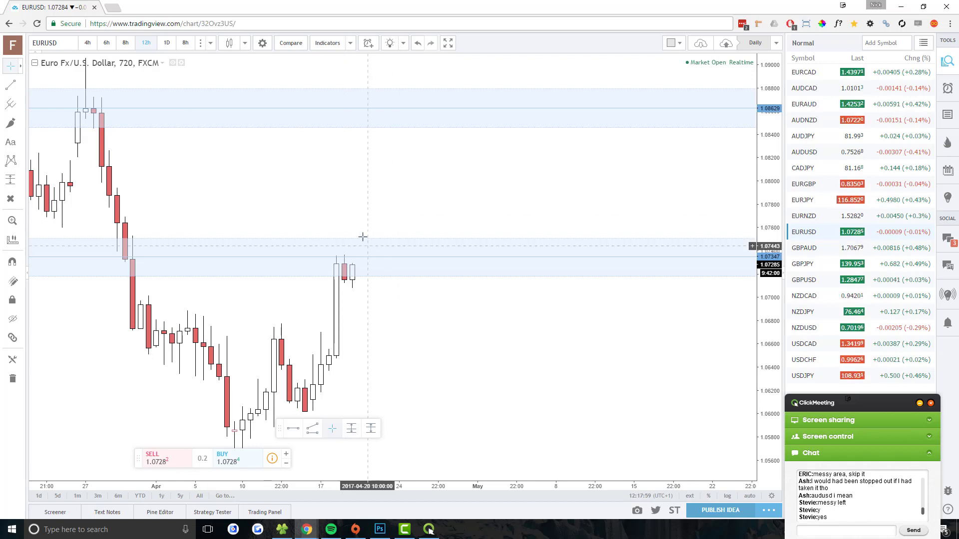
click(126, 43)
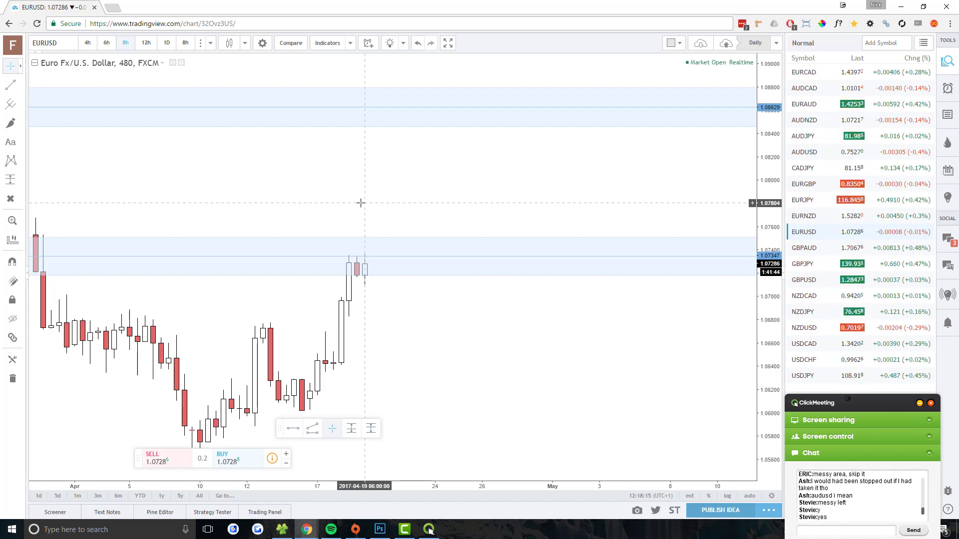
scroll(360, 203, down, 3)
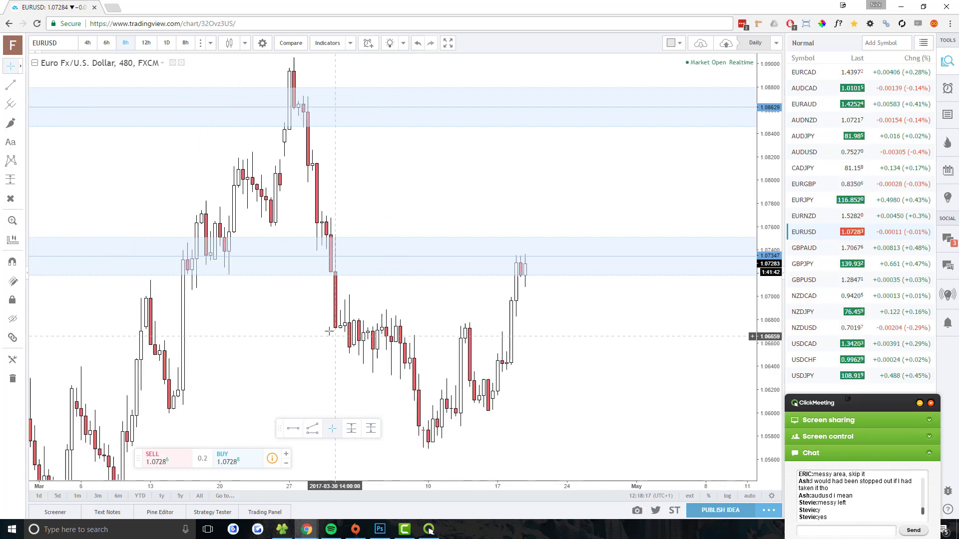
click(166, 43)
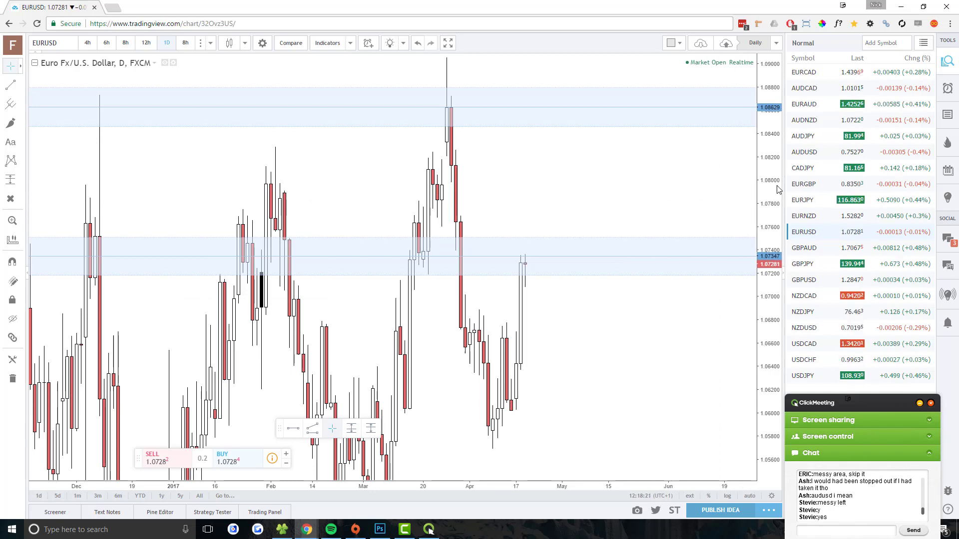
drag(769, 210, 769, 399)
mouse_move(439, 310)
mouse_down()
mouse_move(746, 303)
mouse_move(570, 303)
mouse_up()
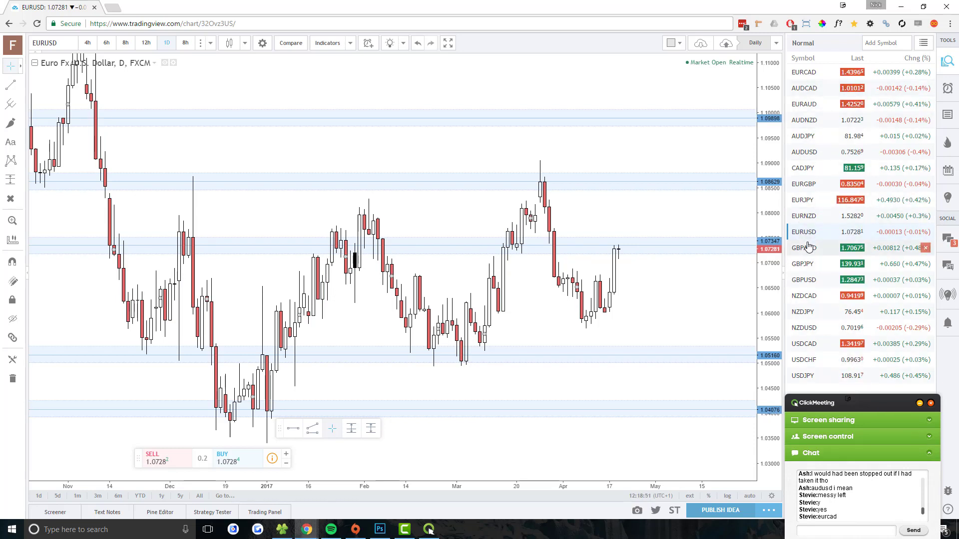
Step: Move EURUSD directly below EURCAD in the watchlist and open the daily EURCAD chart
drag(806, 230, 825, 90)
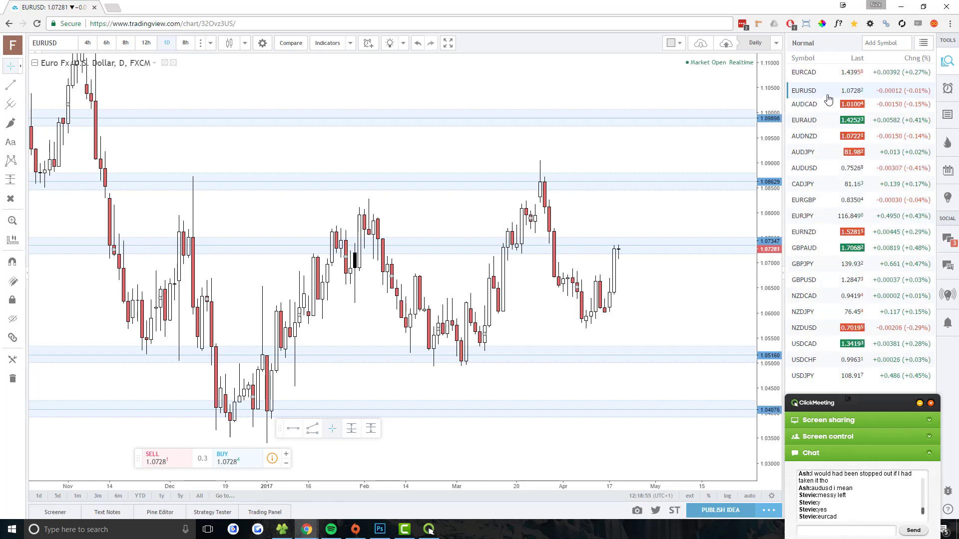
click(807, 74)
scroll(574, 360, up, 1)
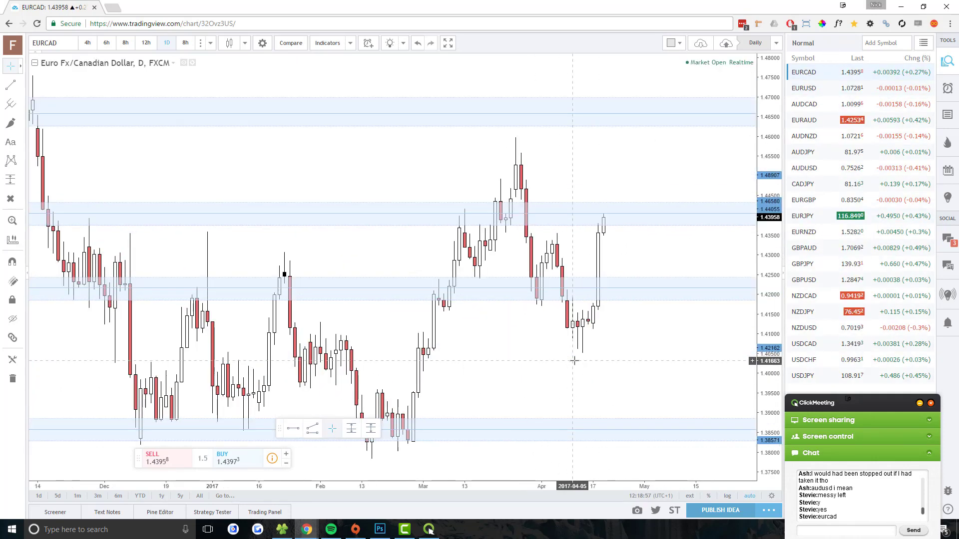
Step: Review EURCAD's wider daily price history around the 1.44055 zone
drag(434, 377, 568, 371)
scroll(275, 332, down, 2)
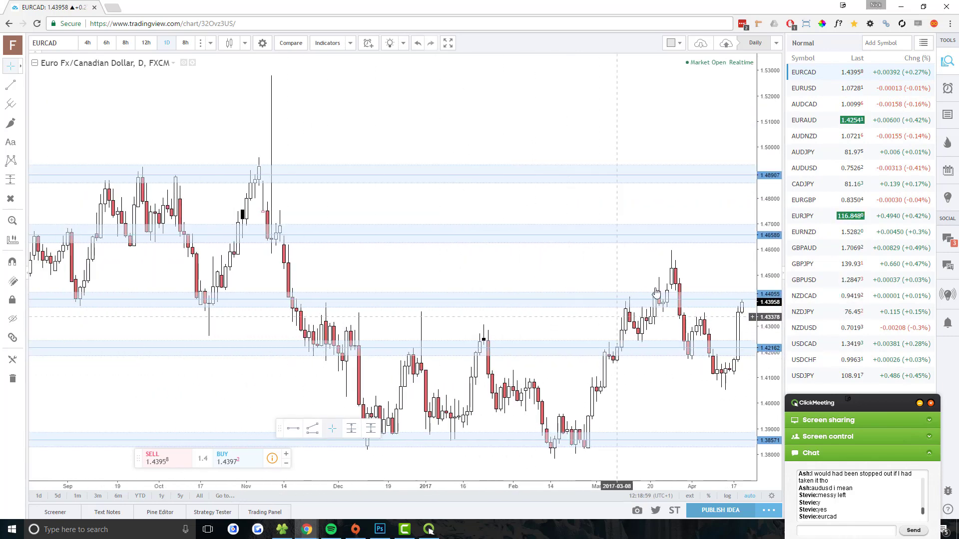
scroll(599, 315, down, 3)
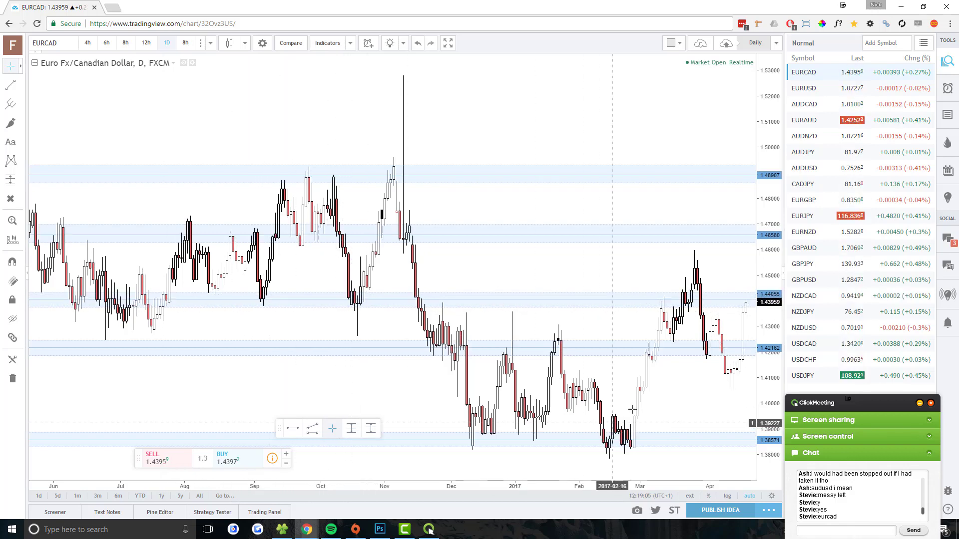
scroll(491, 404, right, 5)
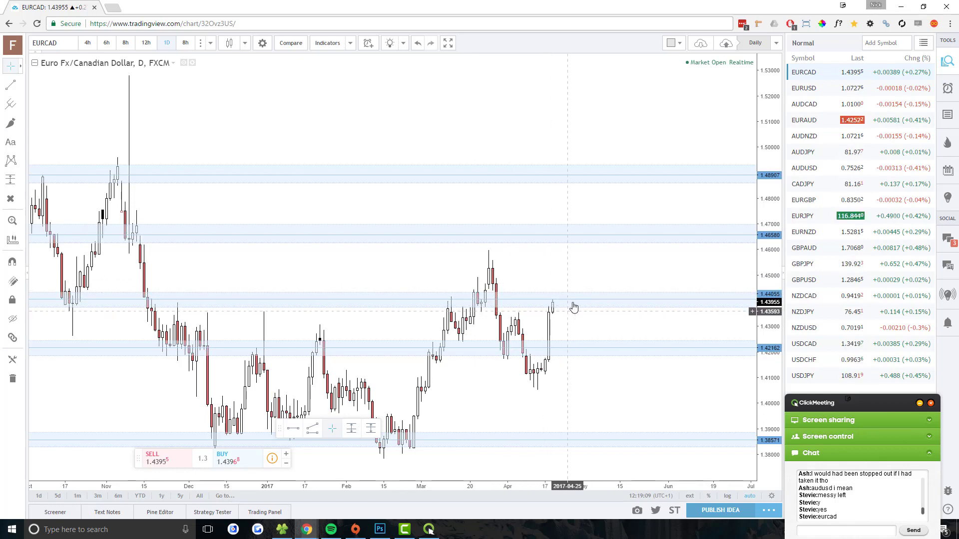
Step: Look back through EURCAD's older daily candles around its zones and return to the current price
scroll(544, 409, left, 3)
scroll(728, 392, left, 10)
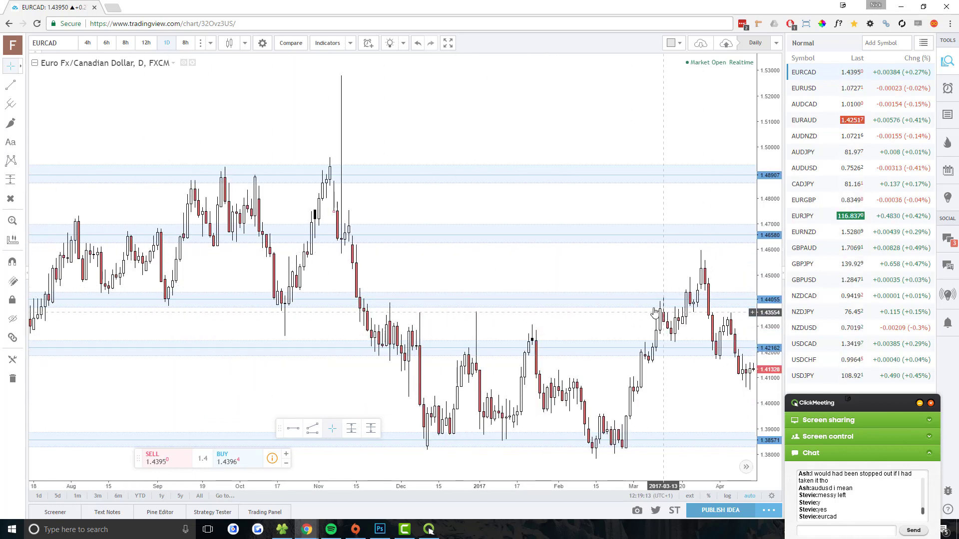
drag(657, 384, 278, 336)
Step: Examine EURGBP between the 0.84015 and 0.82506 zones on the daily, 12-hour, 8-hour, 6-hour and 4-hour timeframes
click(796, 90)
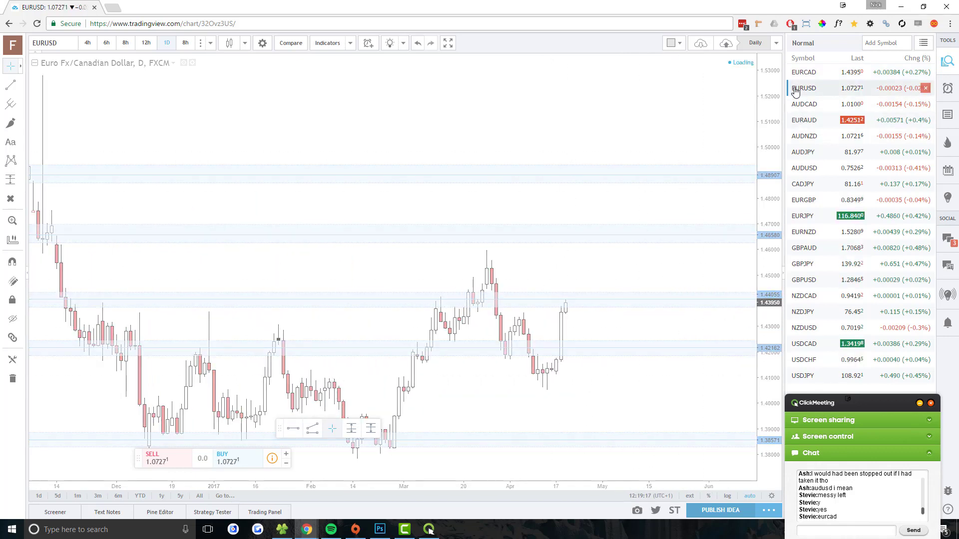
click(803, 199)
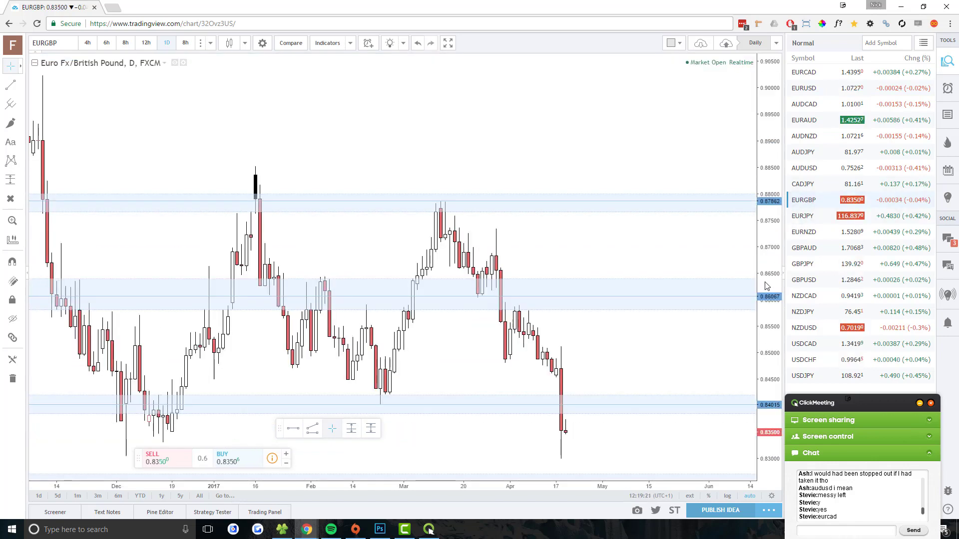
drag(767, 285, 767, 320)
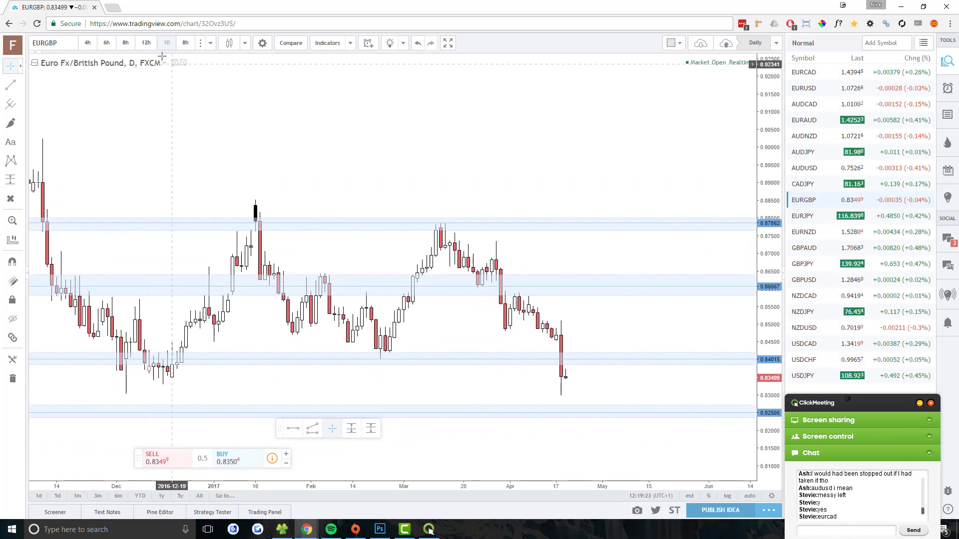
click(146, 43)
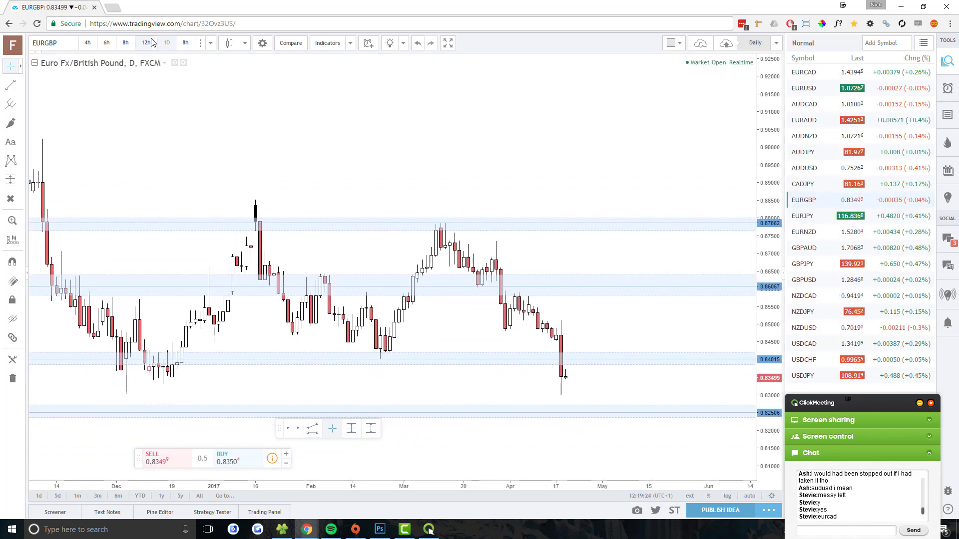
click(125, 44)
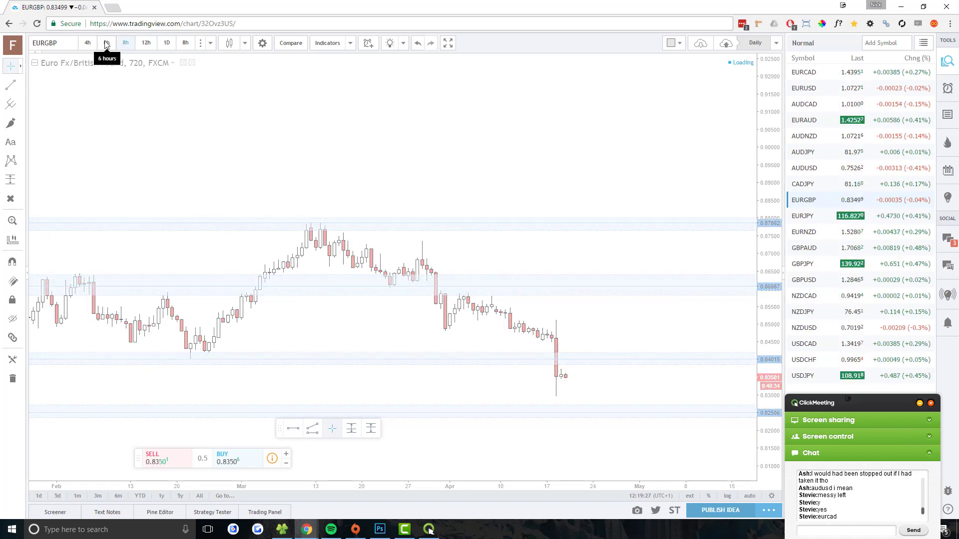
click(106, 44)
click(87, 43)
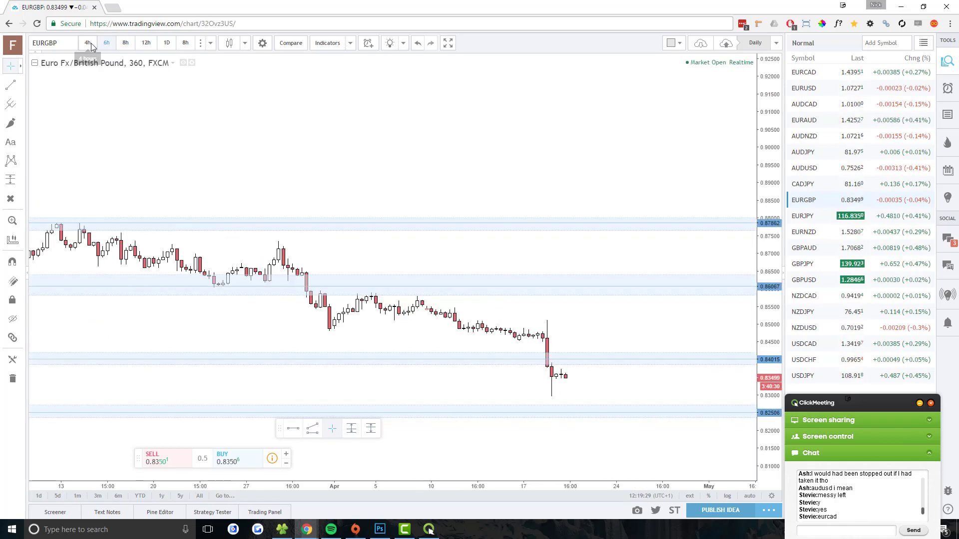
Step: Review EURJPY on the 4-hour, daily, 12-hour and 8-hour timeframes, and check EURNZD on the 8-hour chart
click(815, 215)
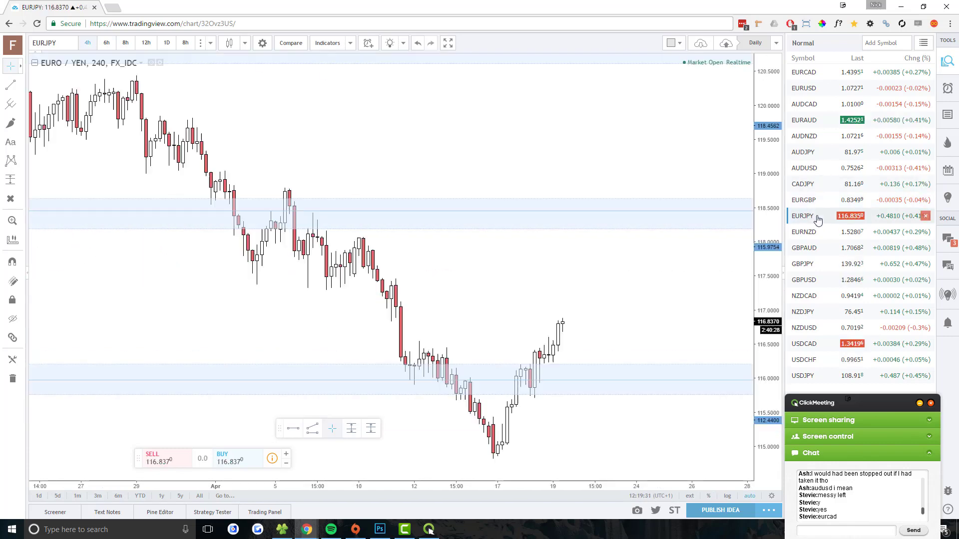
click(166, 43)
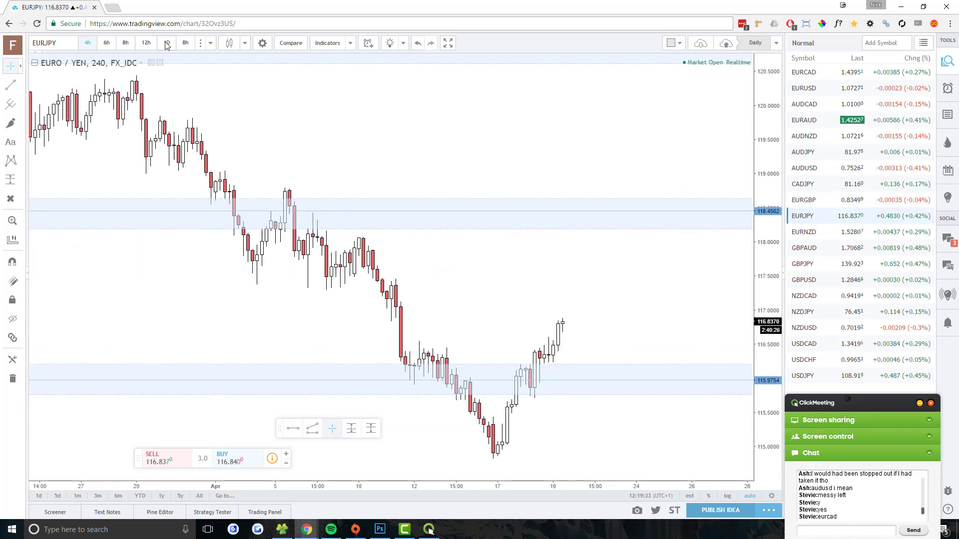
click(145, 43)
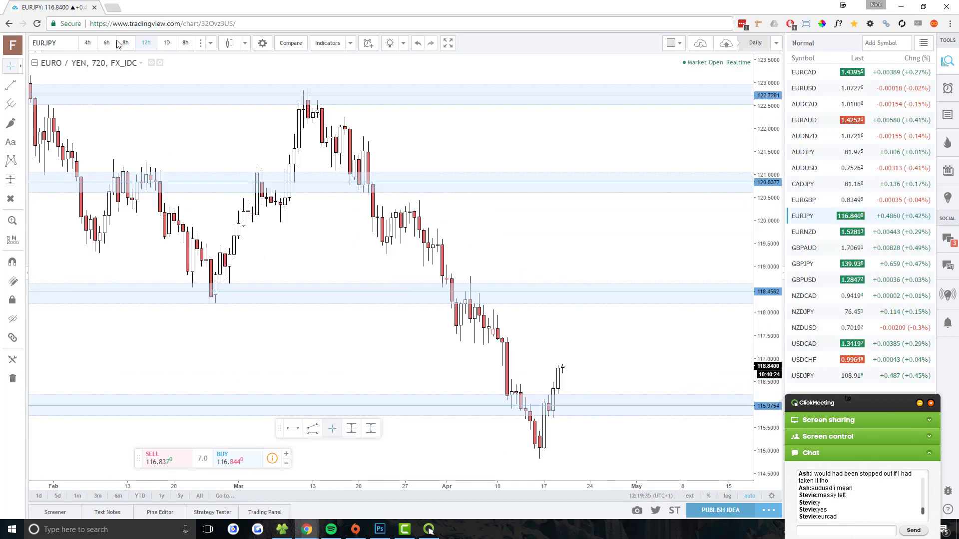
click(121, 43)
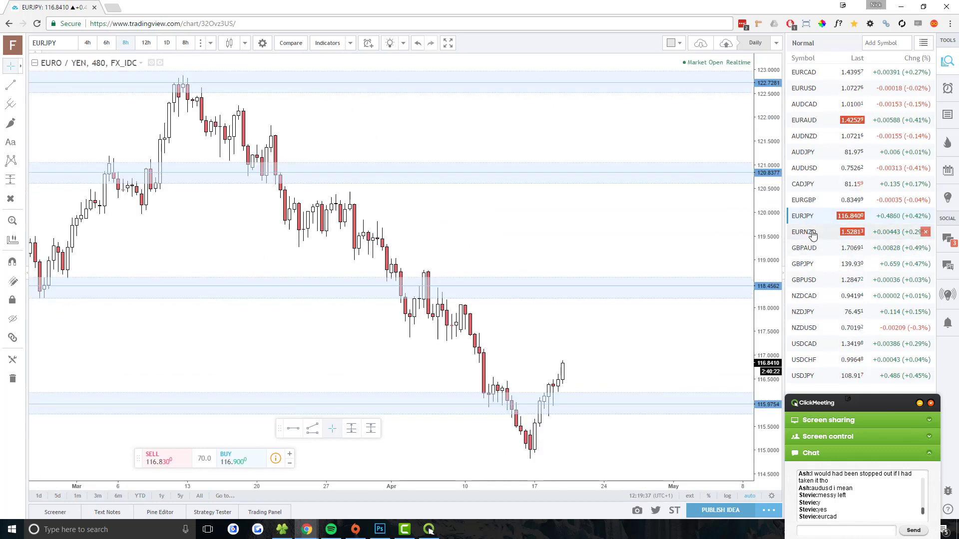
click(813, 233)
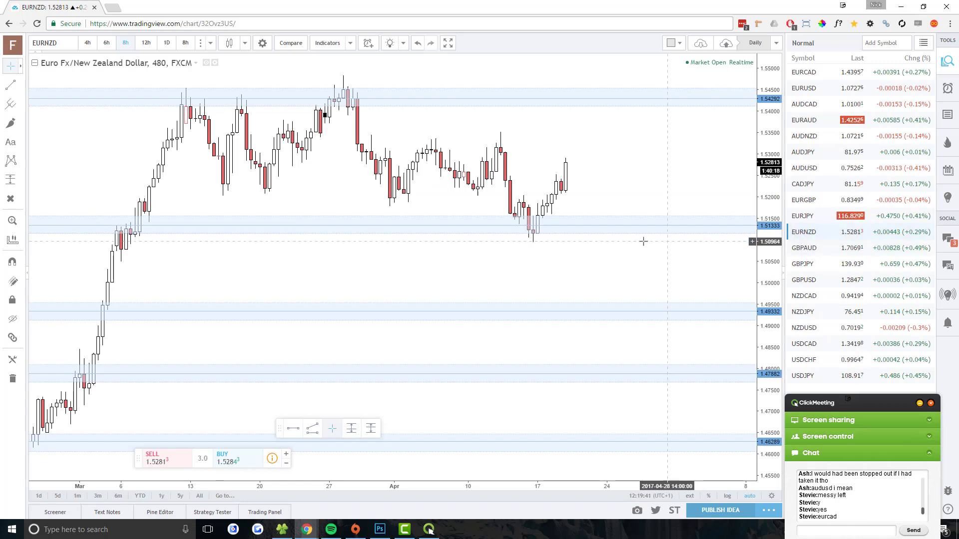
Step: Open the 8-hour GBPAUD chart and delete the short position drawing at the 1.66665 zone
click(807, 249)
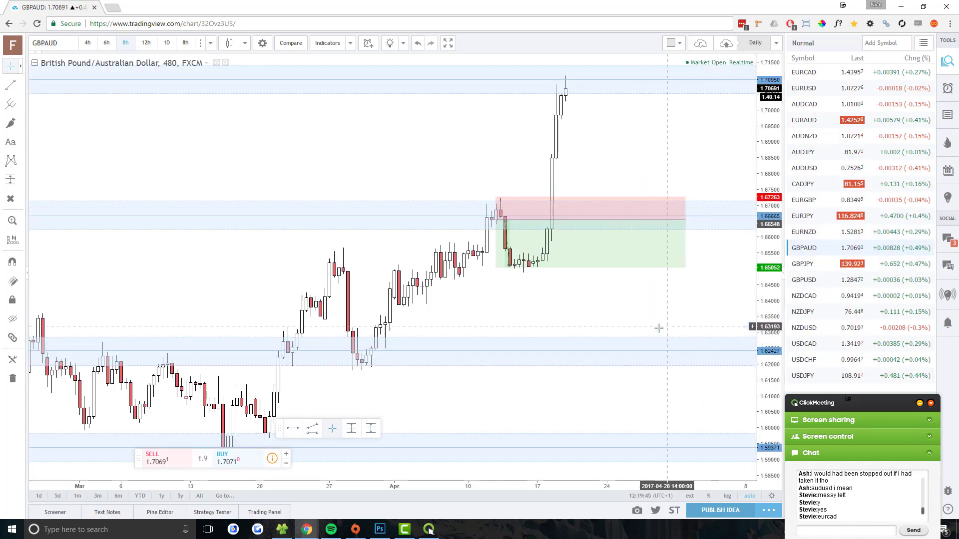
click(625, 250)
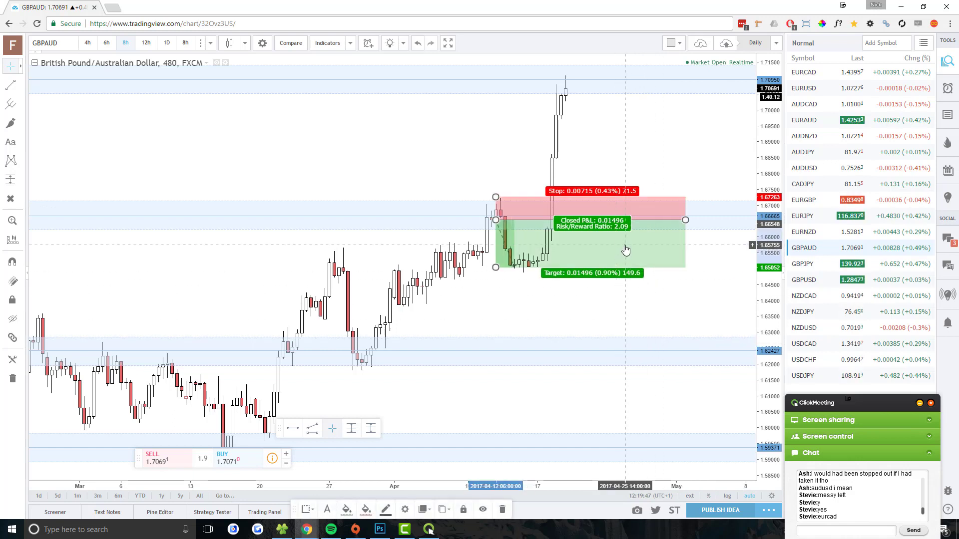
key(Delete)
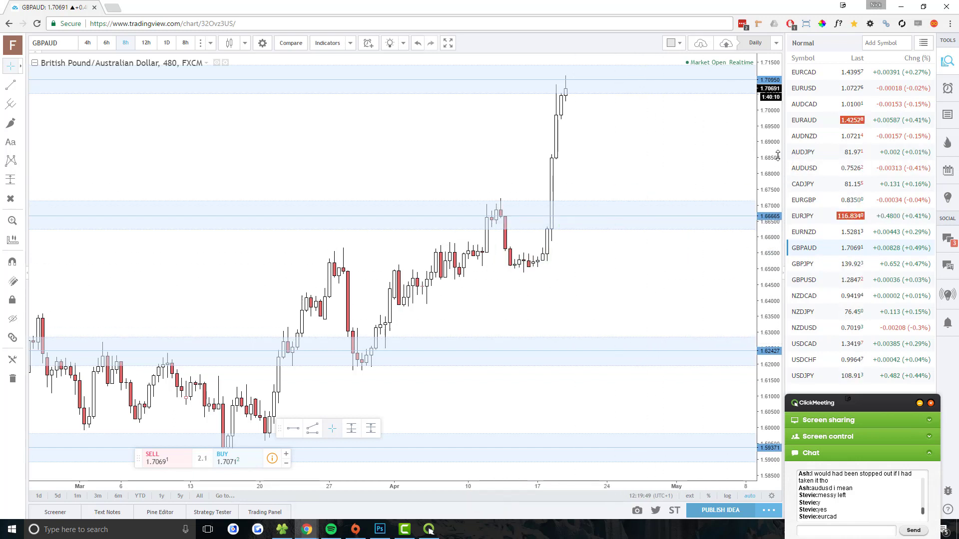
Step: Examine GBPAUD at the 1.70950 zone on the daily, 12-hour and 8-hour charts, tracing the latest rally up to the zone
drag(778, 156, 769, 215)
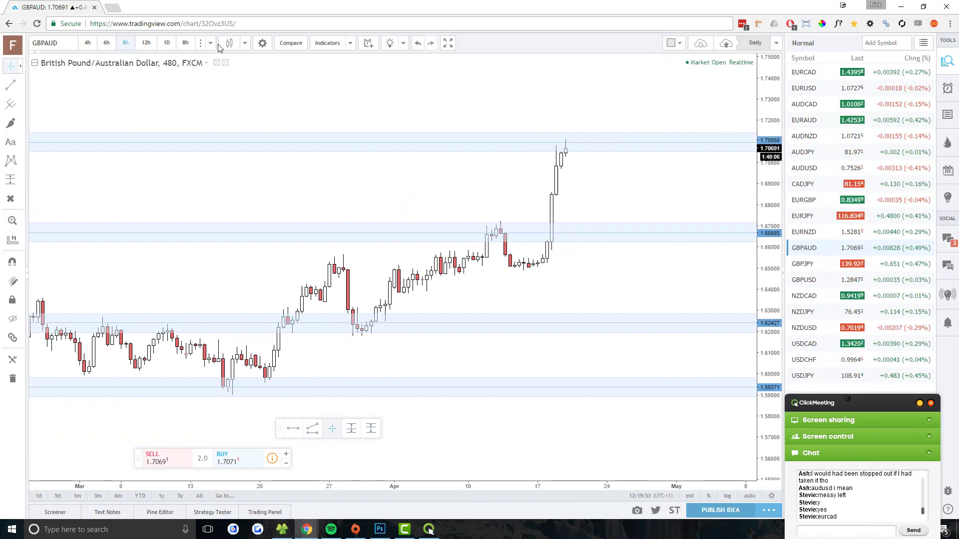
click(166, 44)
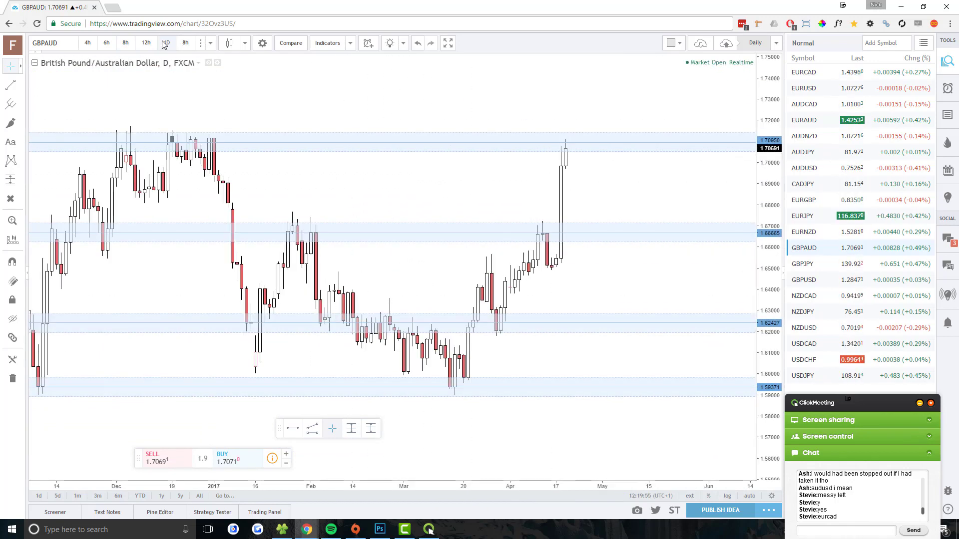
click(147, 44)
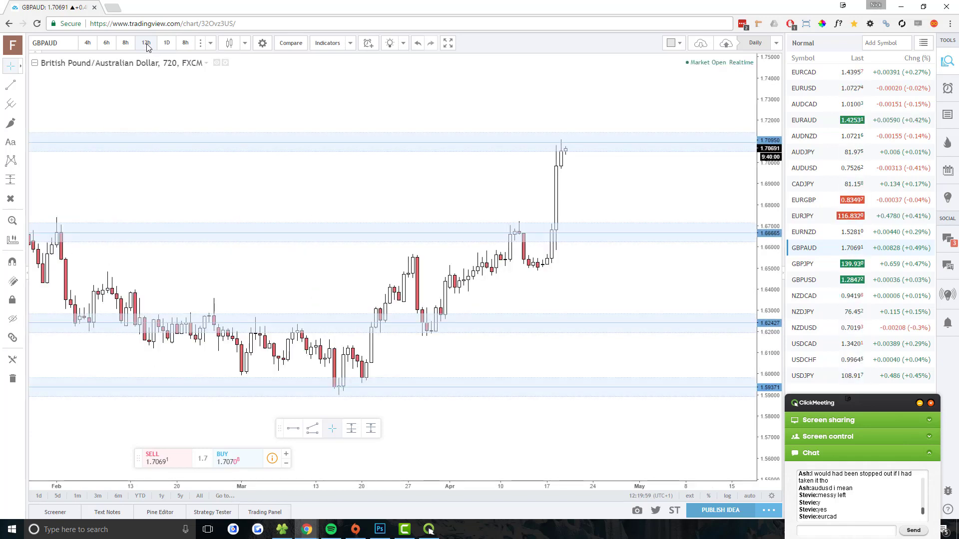
click(123, 49)
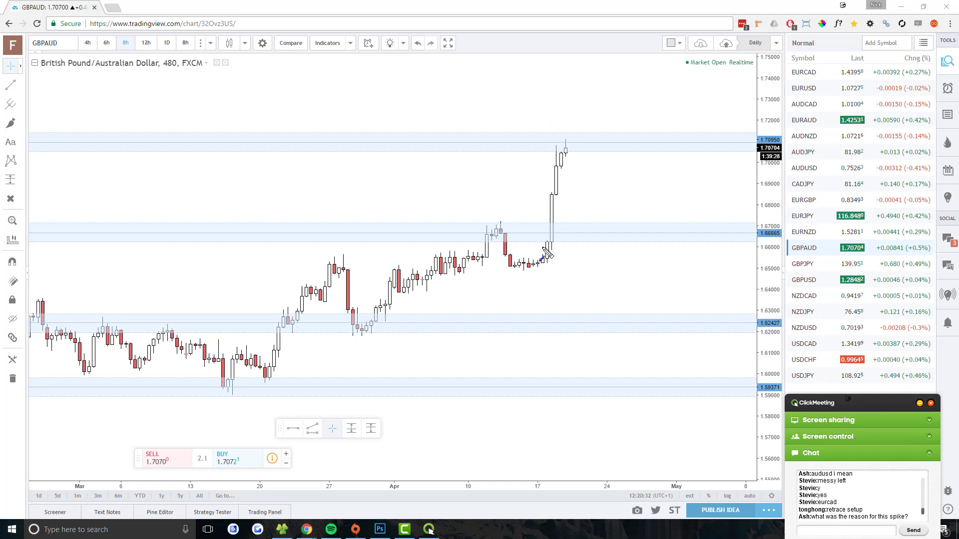
mouse_move(541, 261)
mouse_down()
mouse_move(562, 144)
mouse_move(552, 342)
mouse_move(565, 188)
mouse_move(559, 85)
mouse_move(584, 402)
mouse_move(555, 60)
mouse_move(571, 327)
mouse_move(42, 48)
mouse_move(563, 250)
mouse_move(564, 137)
mouse_move(531, 271)
mouse_move(563, 149)
mouse_up()
Step: Compare GBPAUD candles at the 1.70950 zone across the 4-hour, 6-hour, 8-hour, 12-hour and daily timeframes
click(106, 43)
click(88, 43)
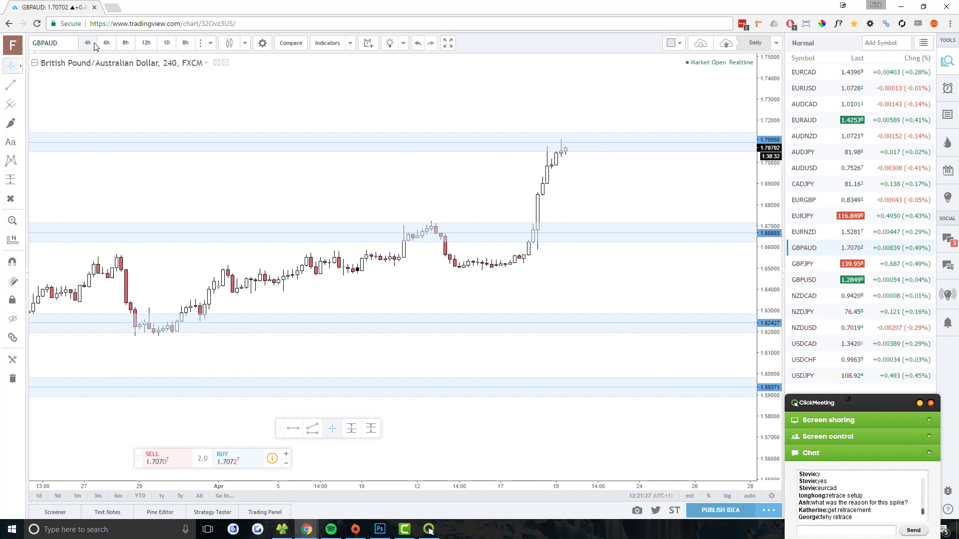
click(145, 43)
click(167, 43)
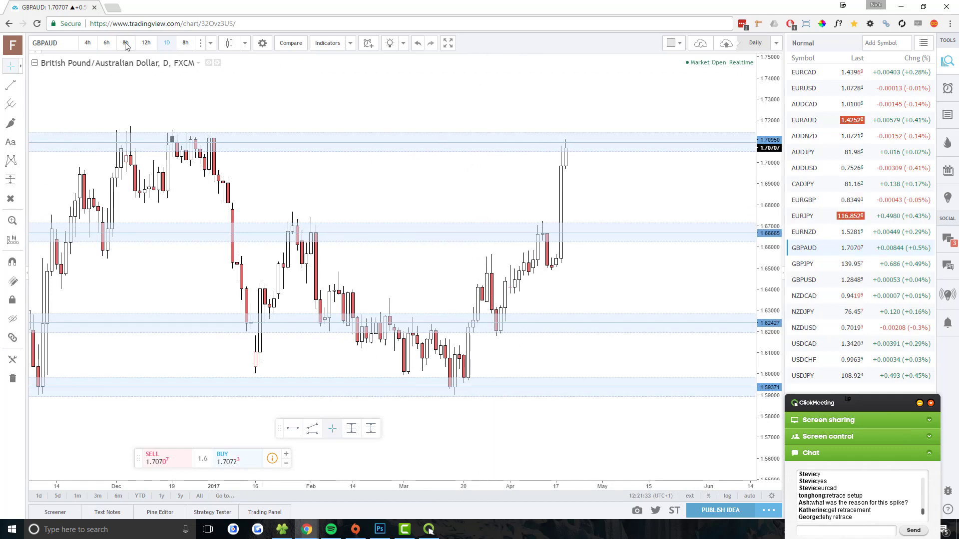
click(149, 44)
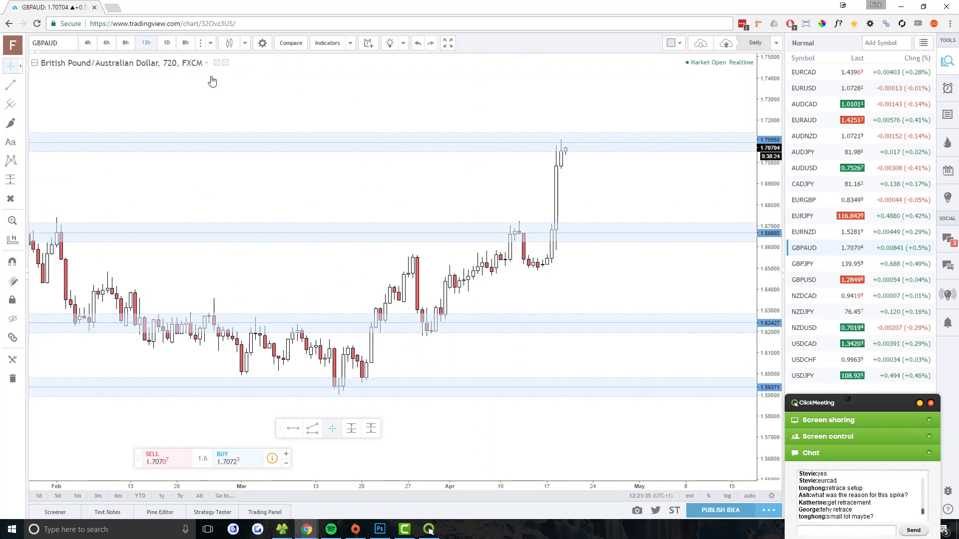
click(126, 43)
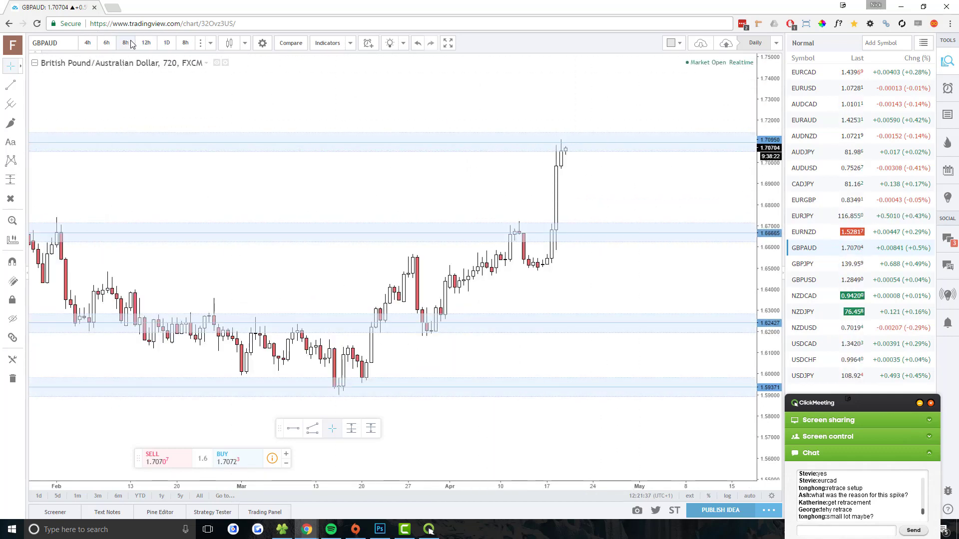
click(107, 43)
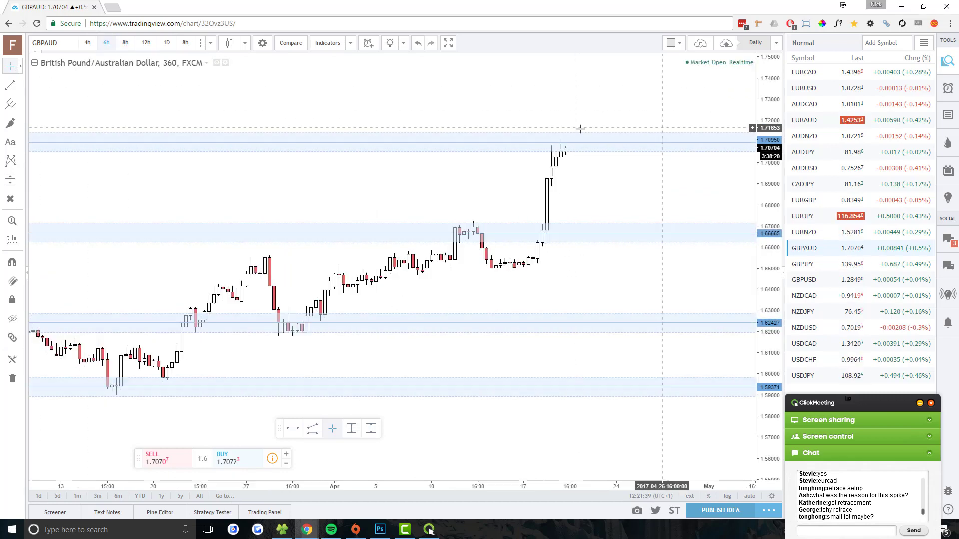
click(87, 43)
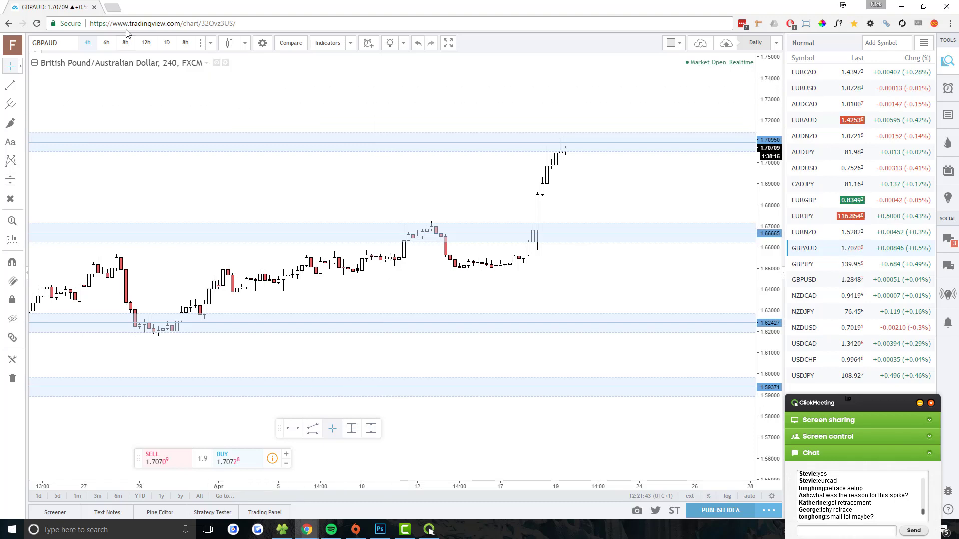
Step: Recheck GBPAUD's rejection at the 1.70950 zone on the 12-hour, 8-hour and daily charts, ending on the 8-hour timeframe
click(152, 43)
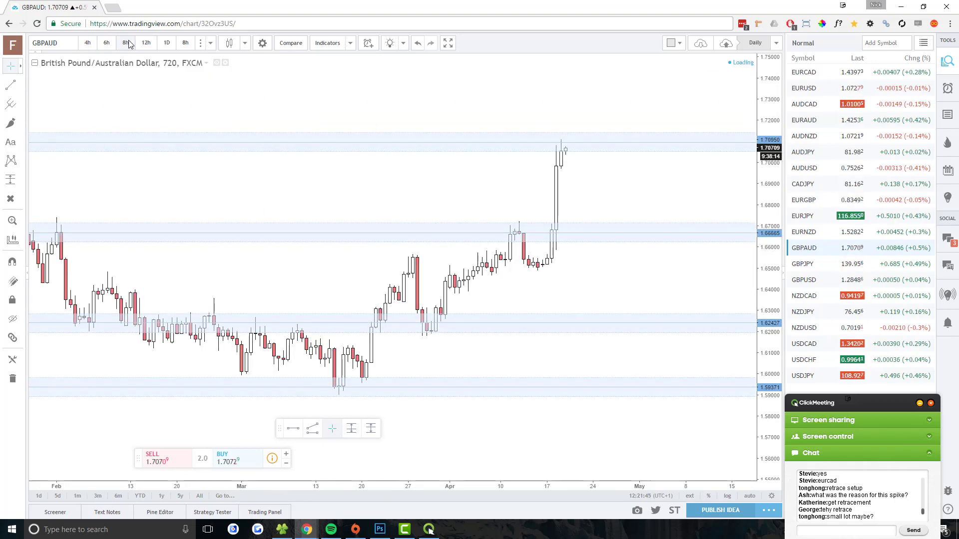
click(127, 43)
click(145, 44)
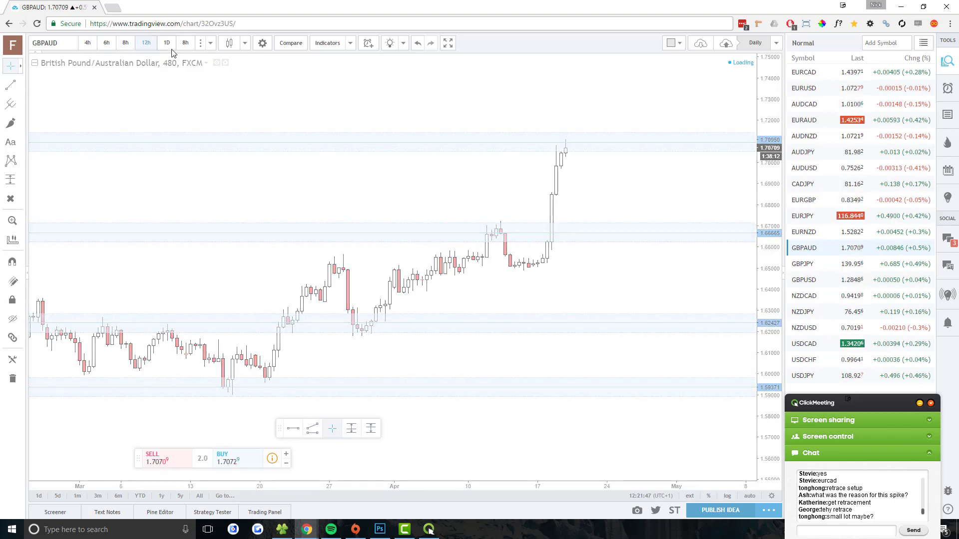
click(167, 44)
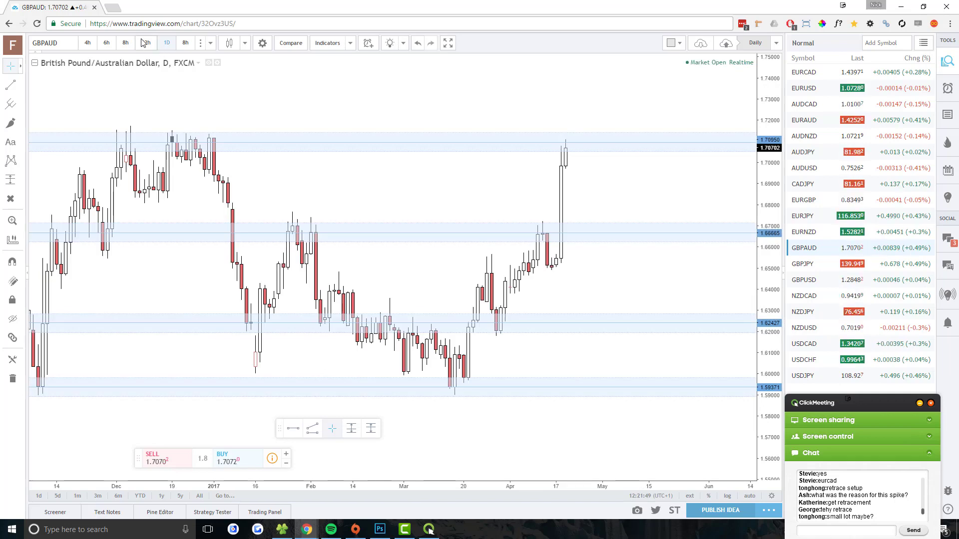
click(145, 44)
click(126, 44)
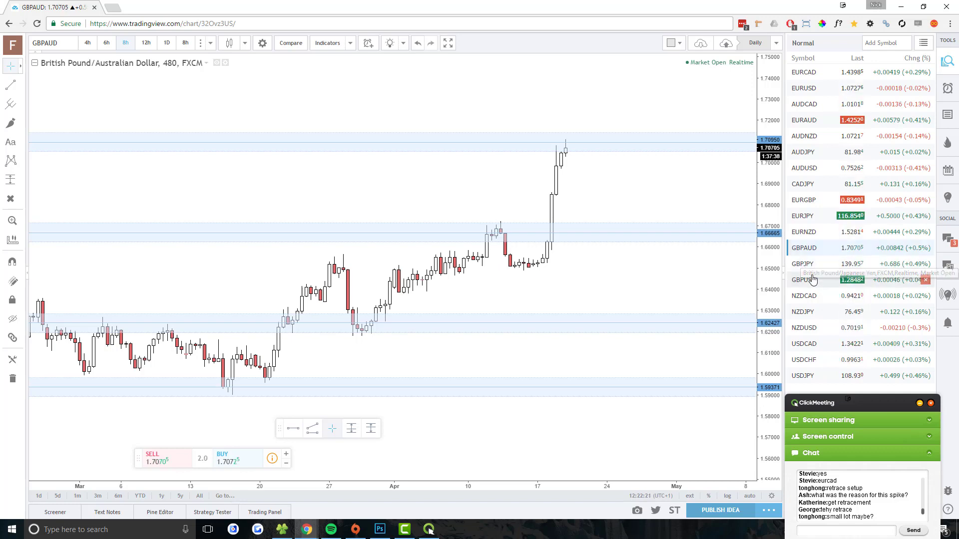
Step: Review GBPAUD's wider 8-hour price history around the 1.70950 zone
drag(768, 327, 768, 348)
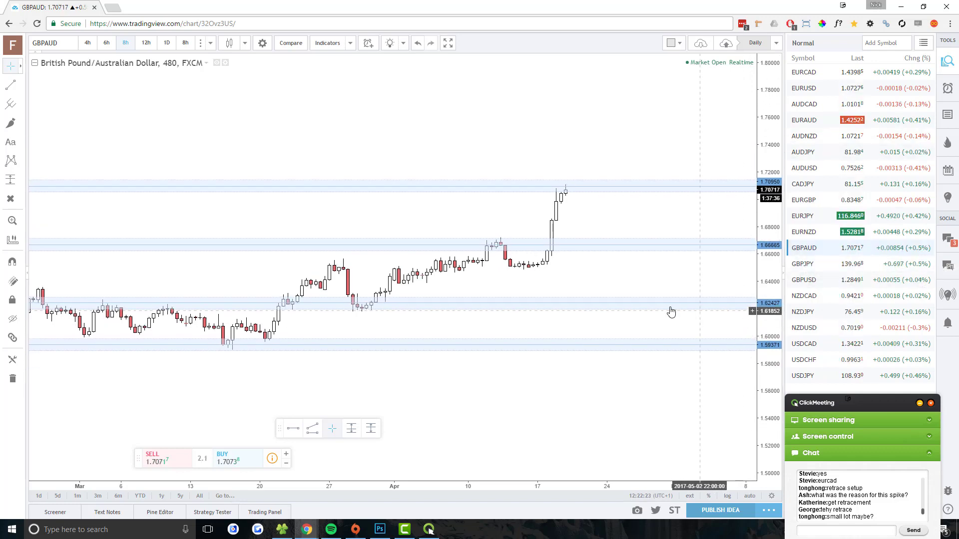
scroll(670, 312, down, 5)
scroll(620, 307, down, 3)
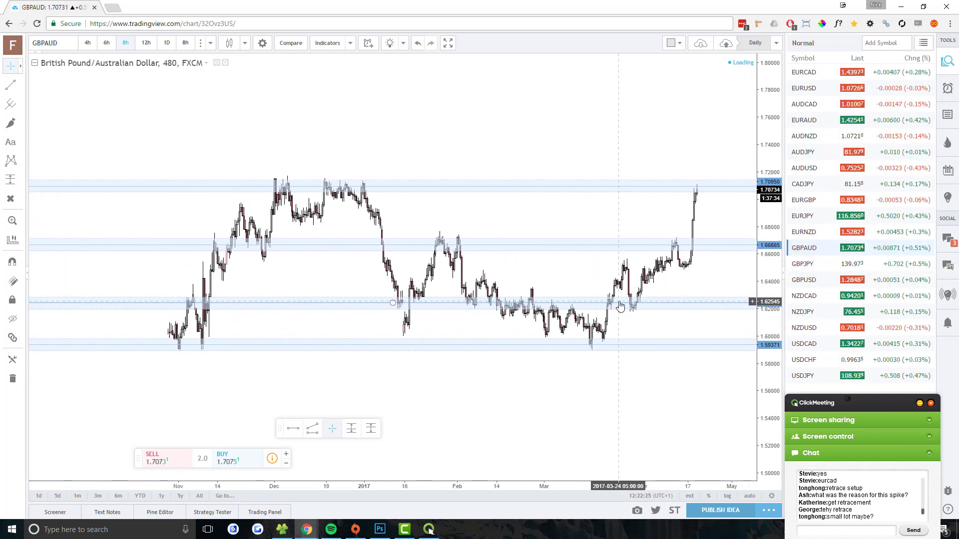
scroll(612, 306, up, 5)
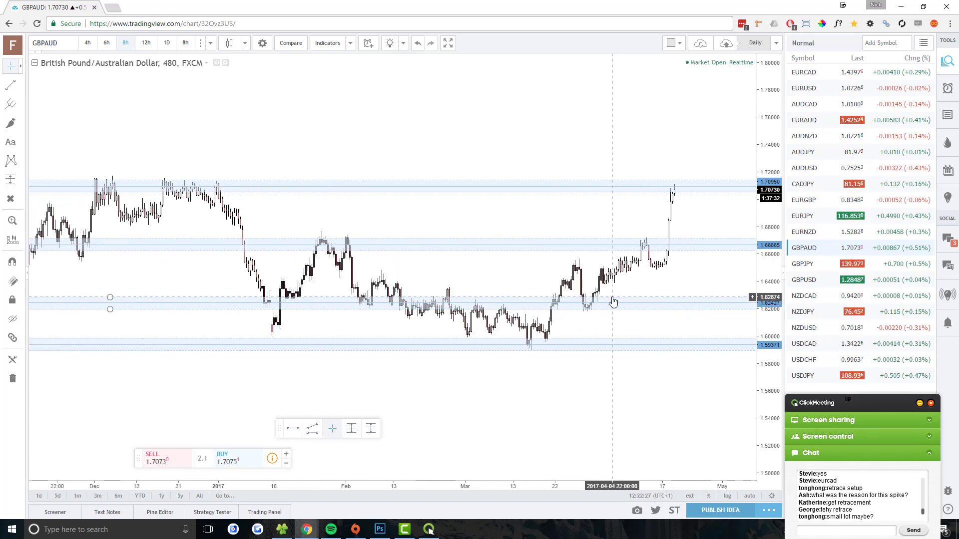
scroll(646, 284, up, 3)
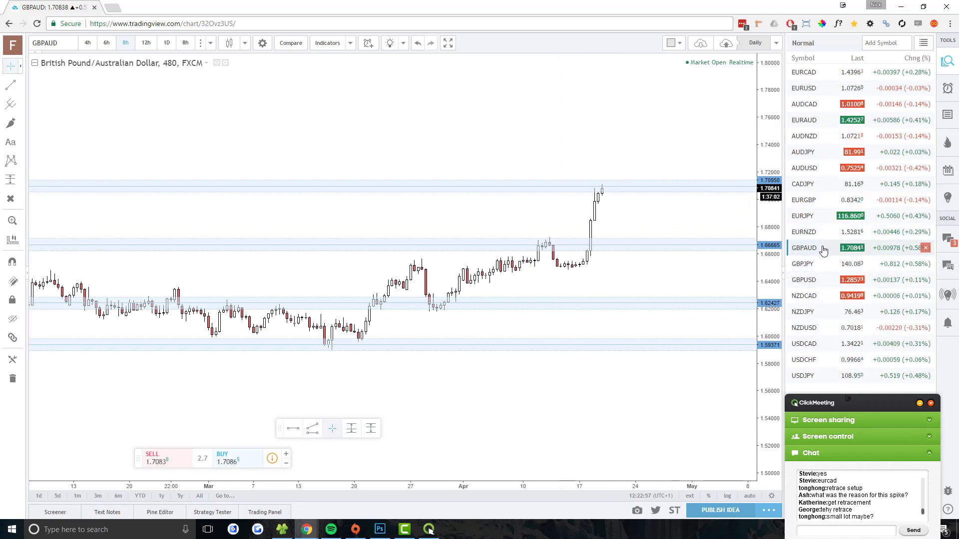
Step: Move GBPAUD directly below EURUSD in the watchlist and open the 8-hour GBPJPY chart
drag(822, 250, 823, 104)
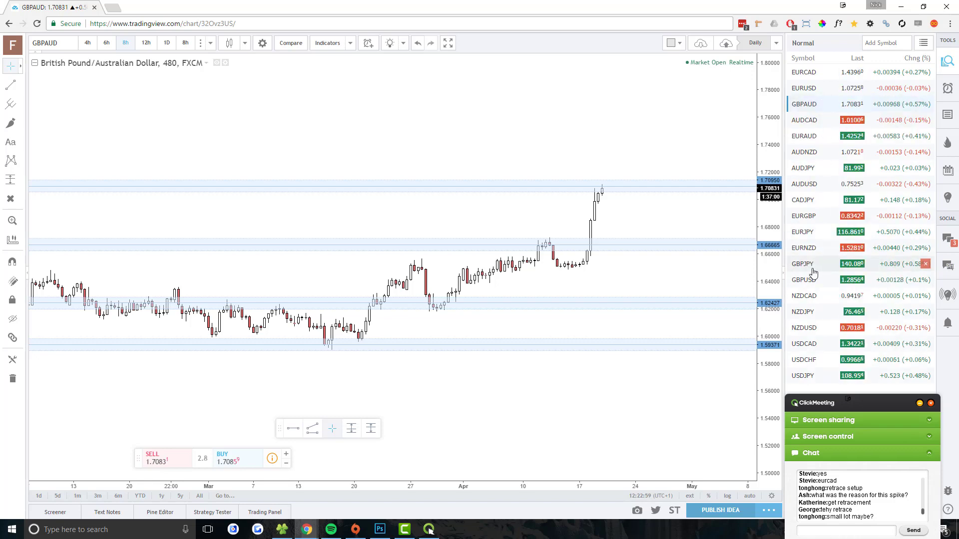
click(802, 264)
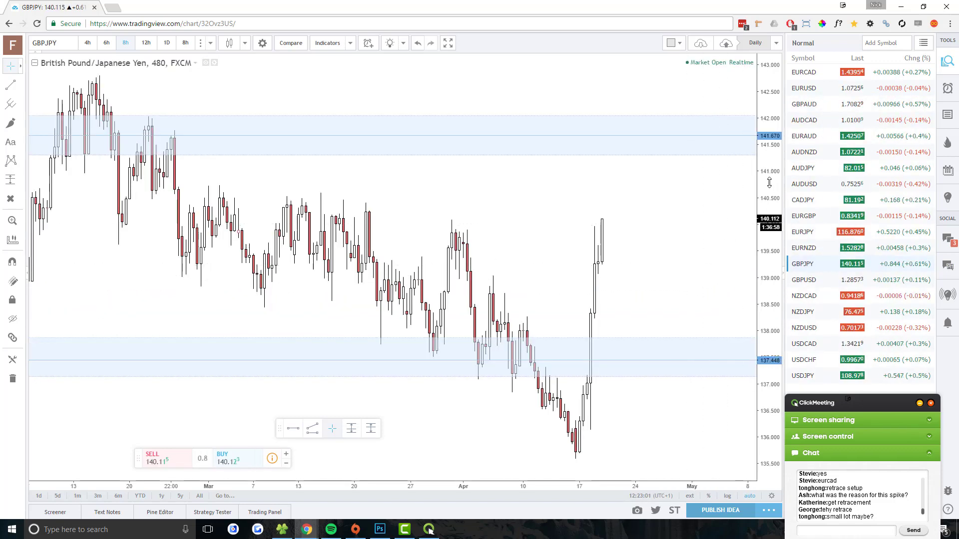
Step: Compare GBPJPY candles between the 141.670 and 137.448 zones on the daily, 12-hour, 6-hour and 4-hour timeframes
drag(769, 183, 734, 332)
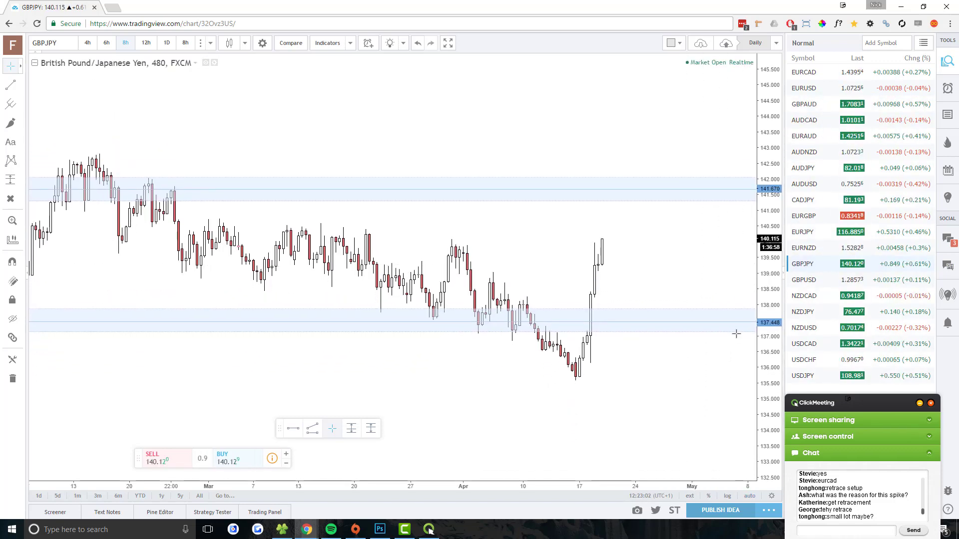
click(145, 45)
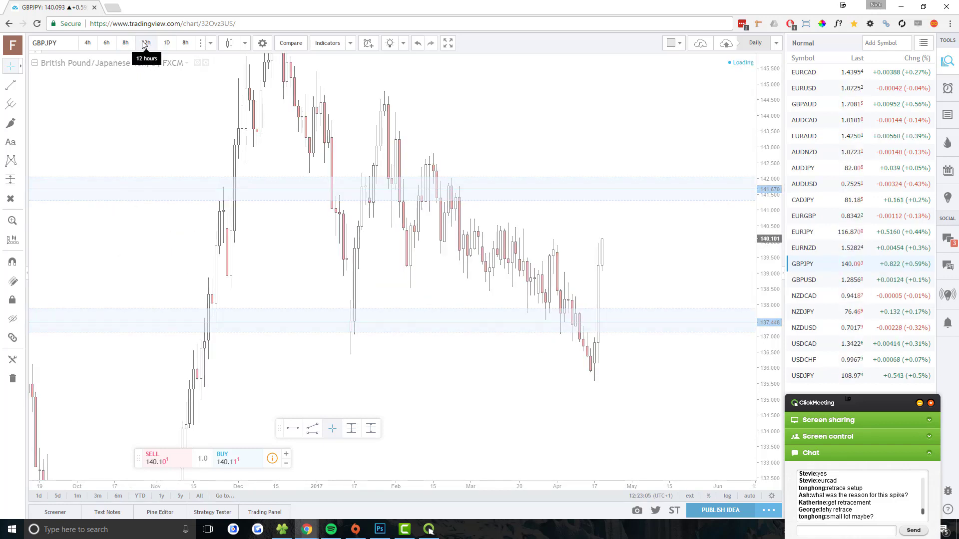
click(125, 43)
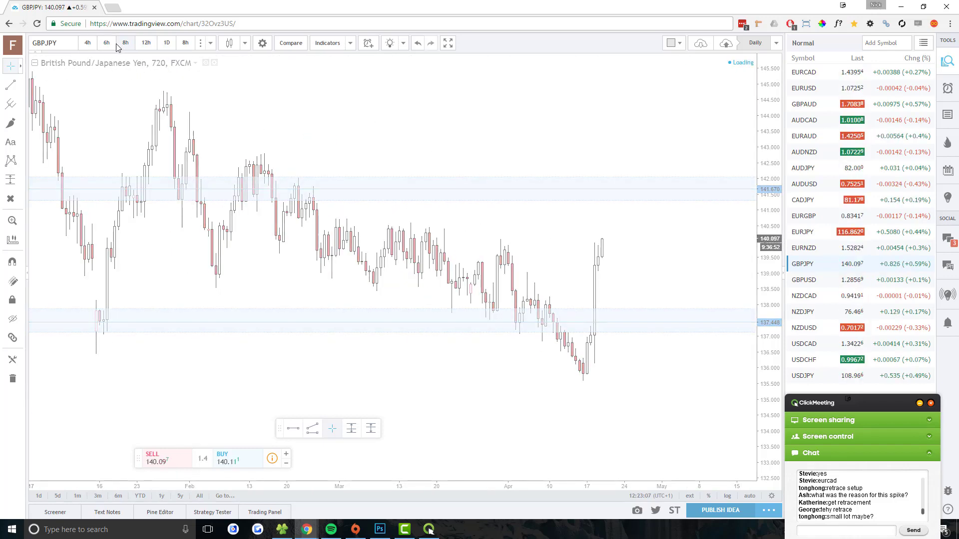
click(107, 43)
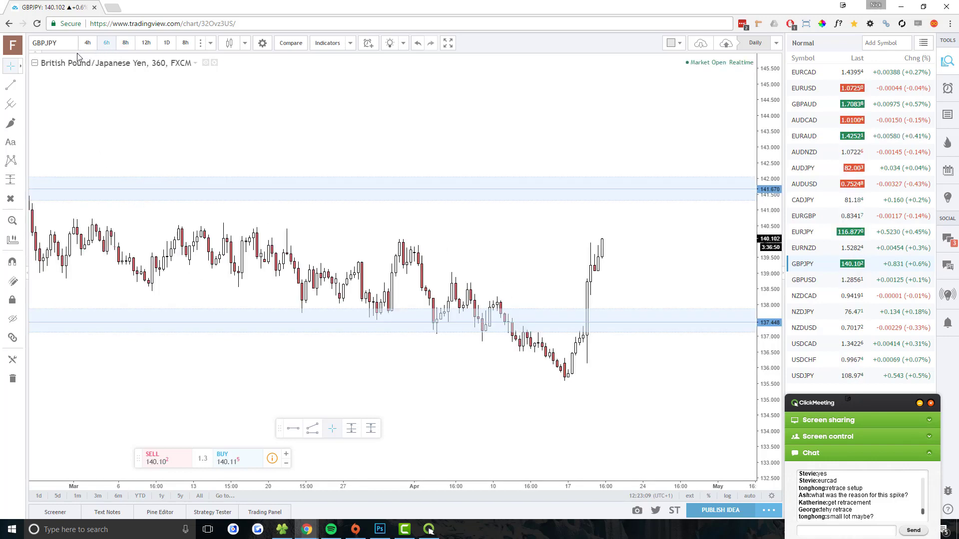
click(88, 43)
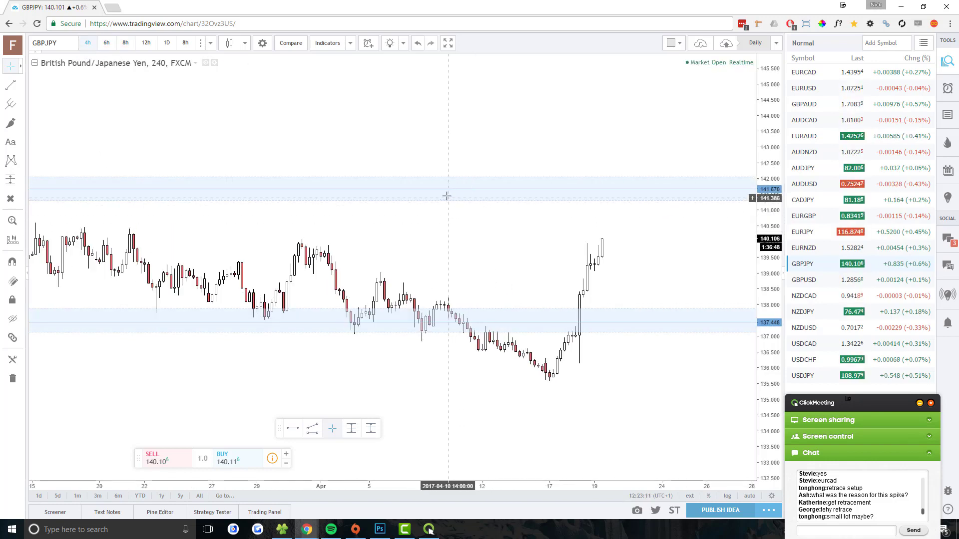
scroll(450, 279, up, 3)
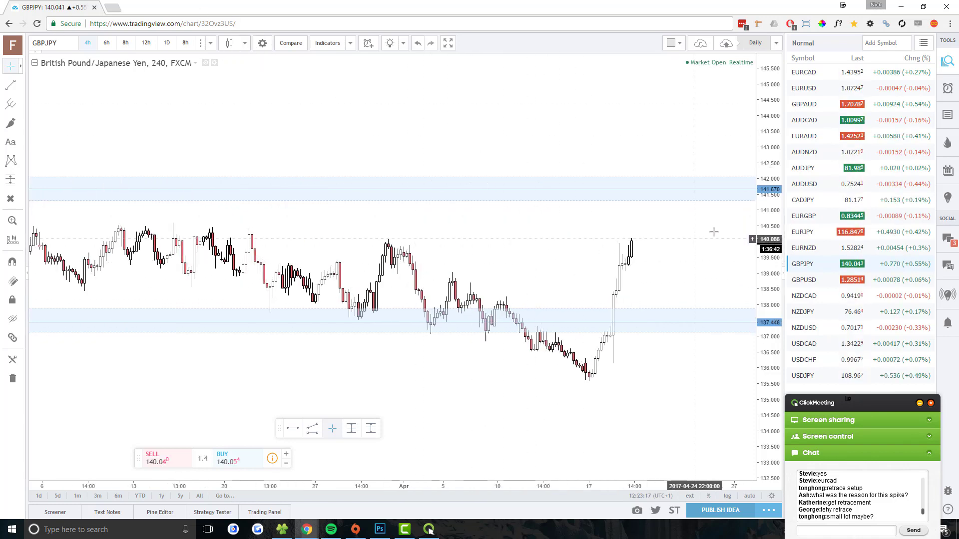
Step: Open GBPUSD and compare its candles at the 1.29019 zone on the 4-hour, 12-hour, 8-hour and 6-hour timeframes
click(799, 279)
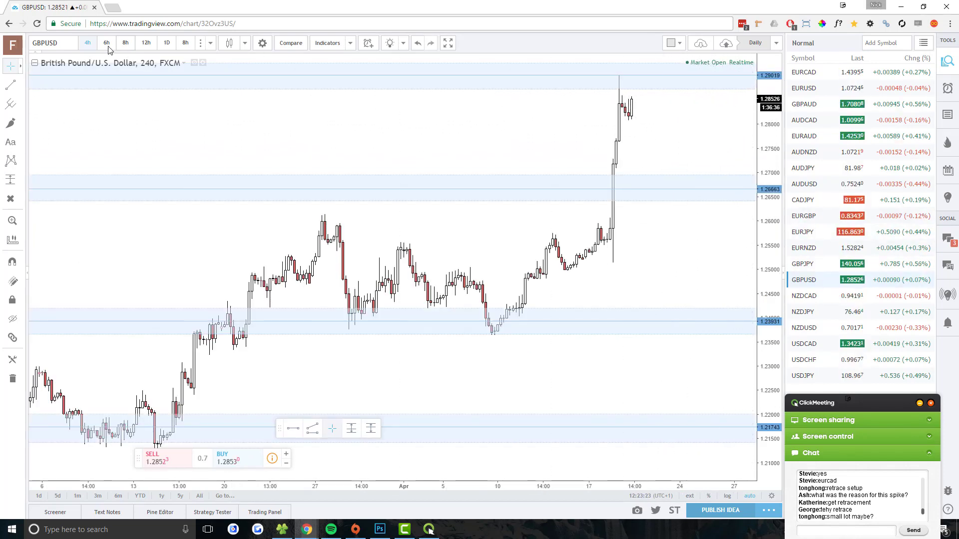
click(146, 43)
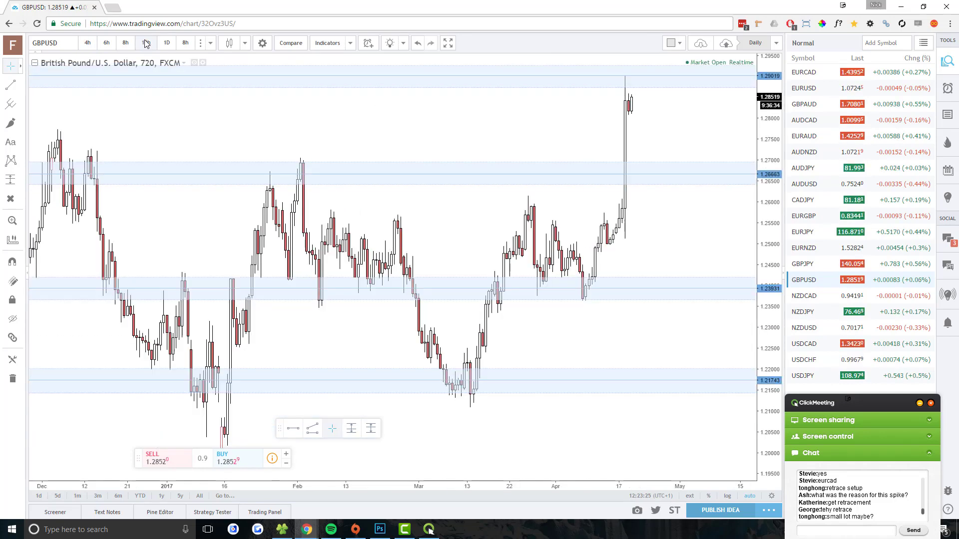
click(125, 43)
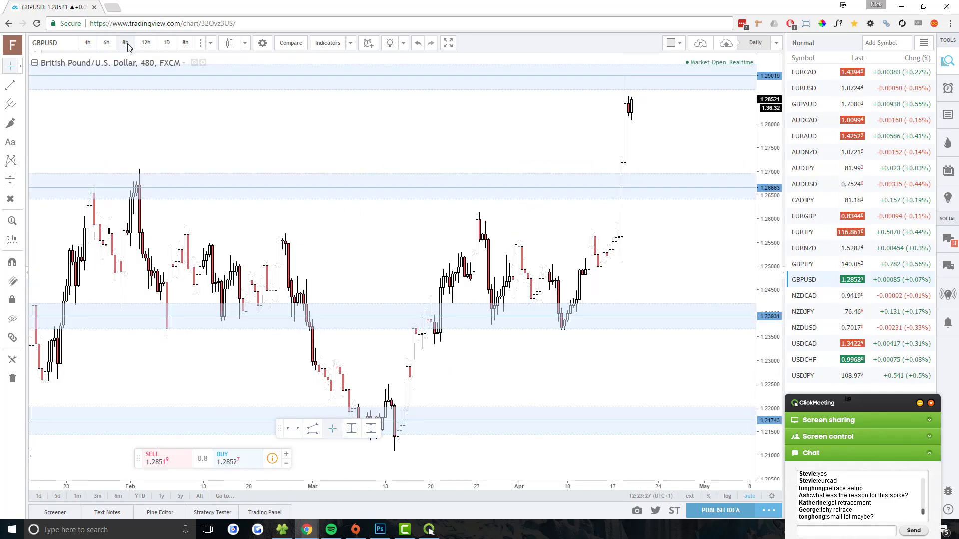
click(106, 43)
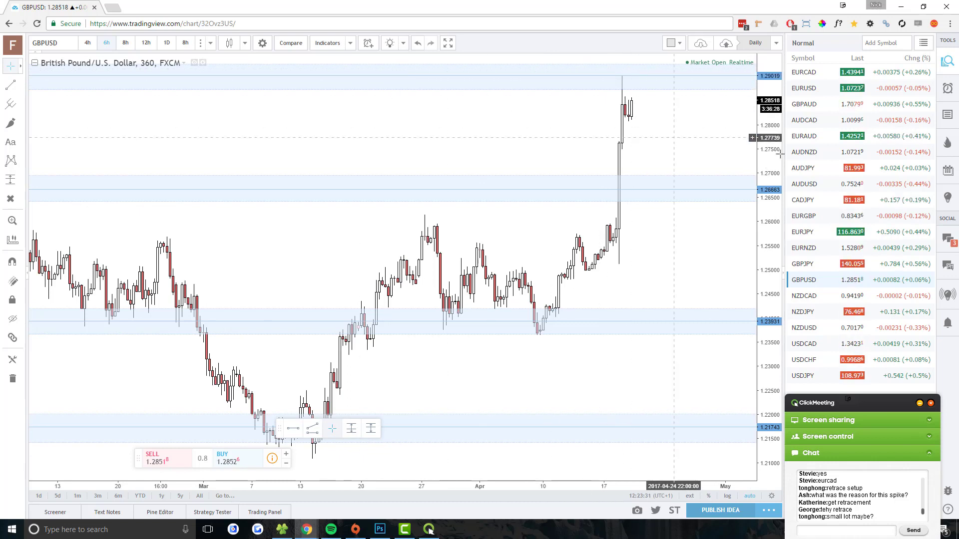
drag(767, 300, 755, 330)
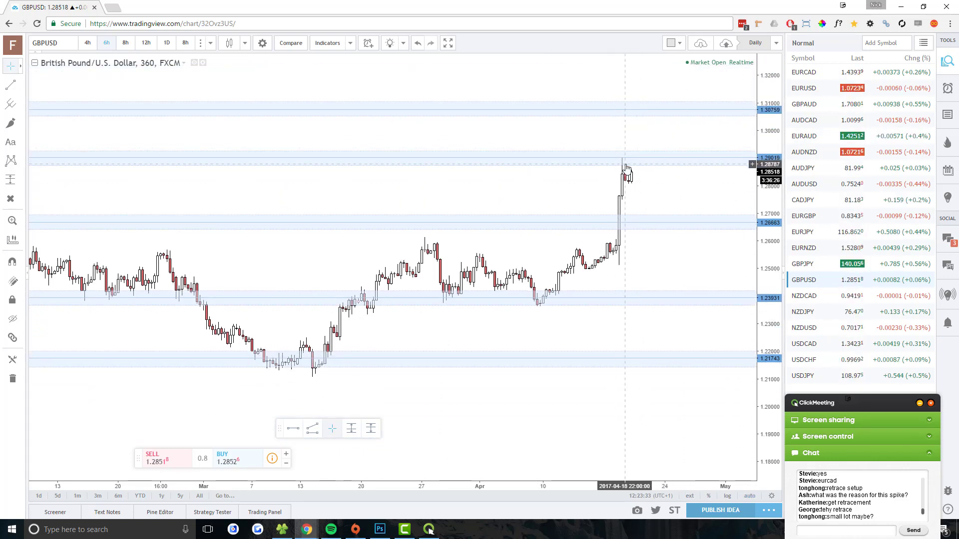
click(429, 530)
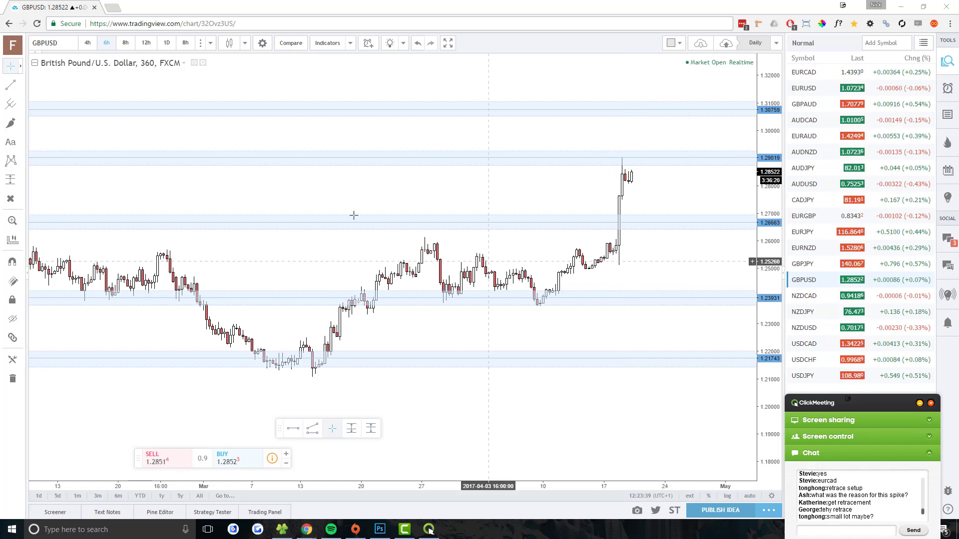
Step: Examine GBPUSD's 2016 price history on the 6-hour chart around the 1.29019 and 1.30759 zones
scroll(353, 214, down, 4)
scroll(275, 202, left, 10)
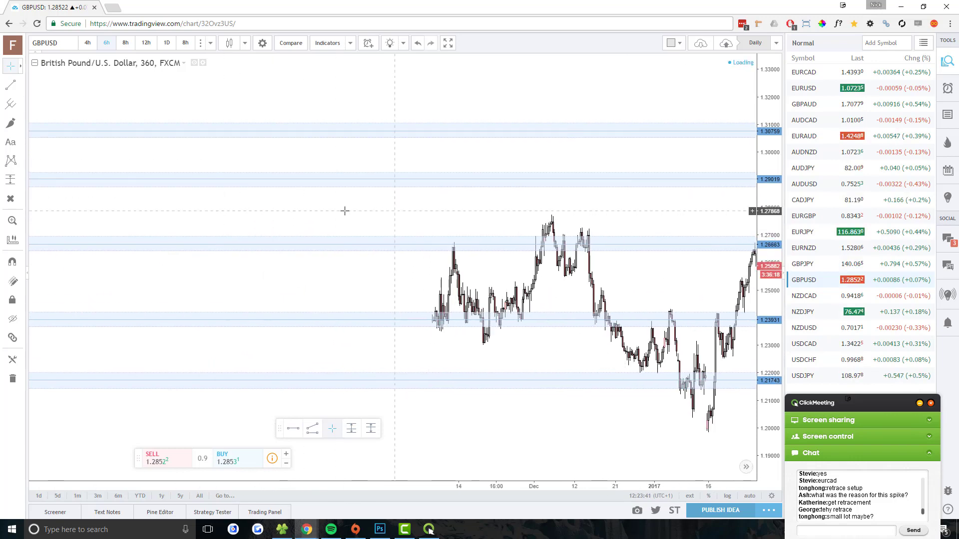
drag(268, 204, 484, 226)
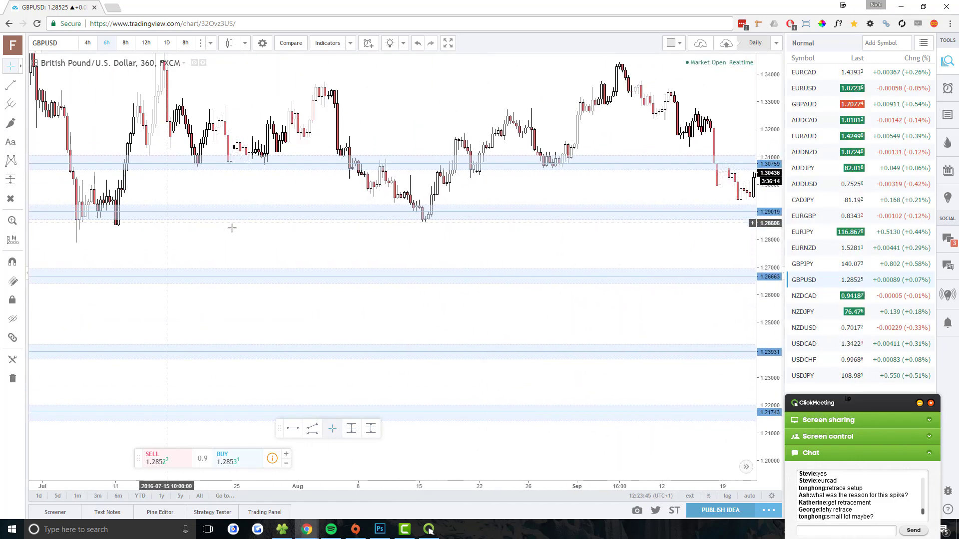
drag(655, 261, 85, 224)
scroll(190, 222, down, 5)
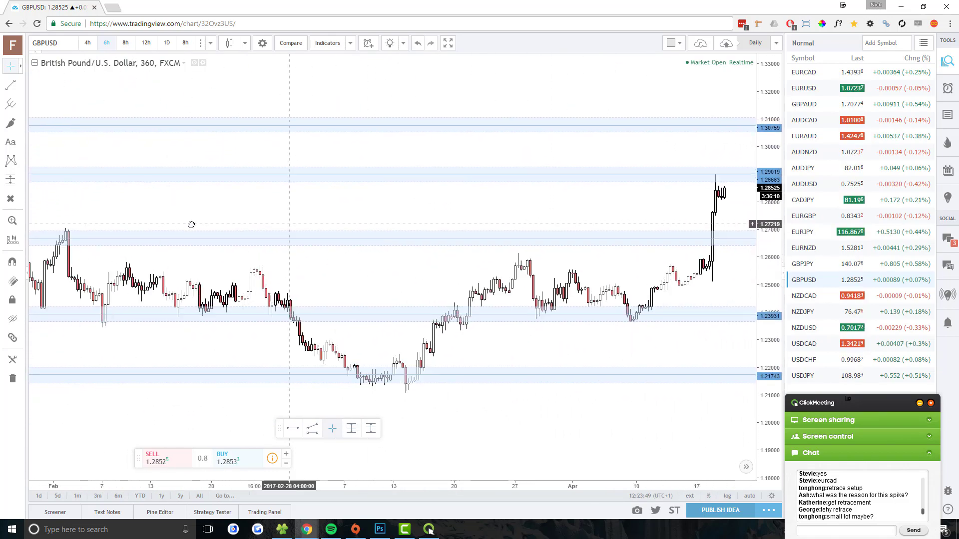
drag(264, 221, 476, 253)
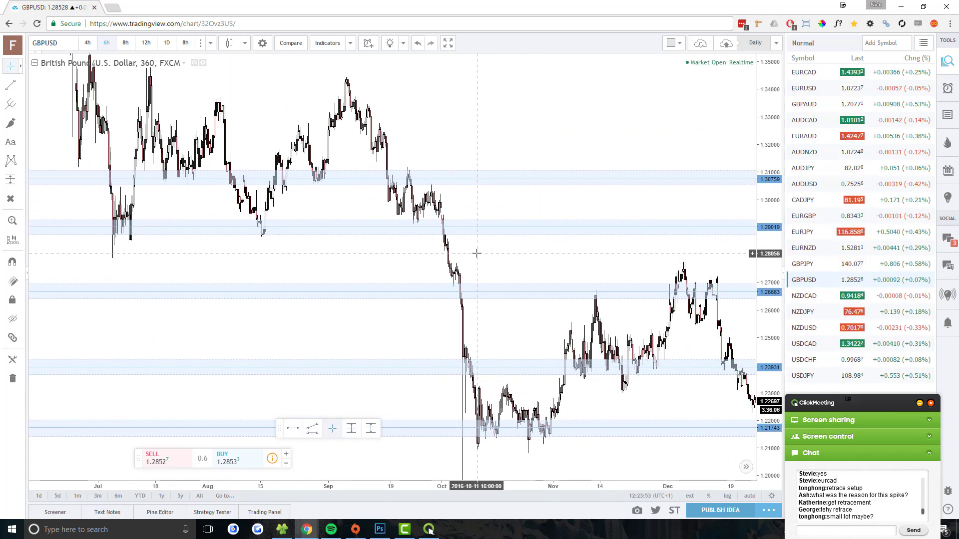
Step: Follow GBPUSD's 6-hour candles from the October 2016 drop forward to the latest price at the 1.29019 zone
scroll(477, 253, up, 4)
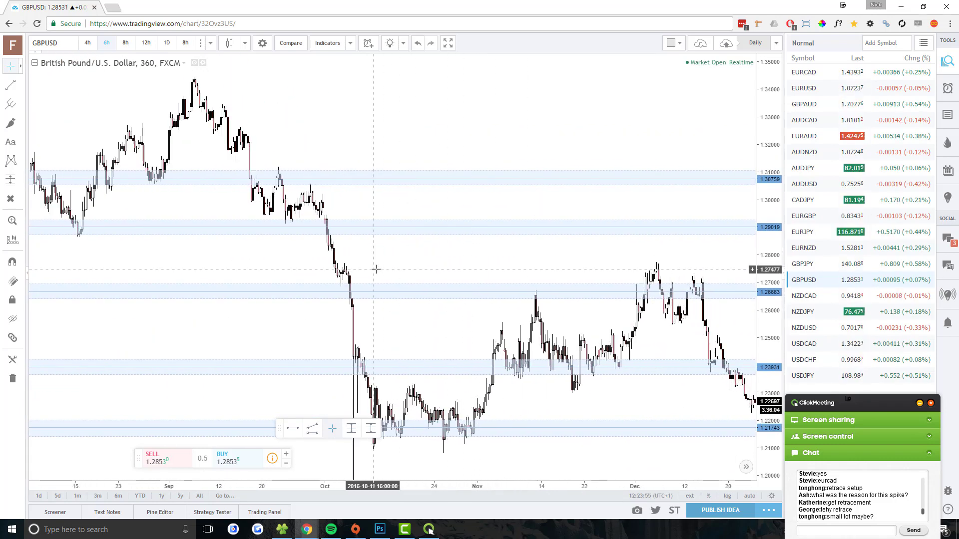
drag(374, 270, 123, 249)
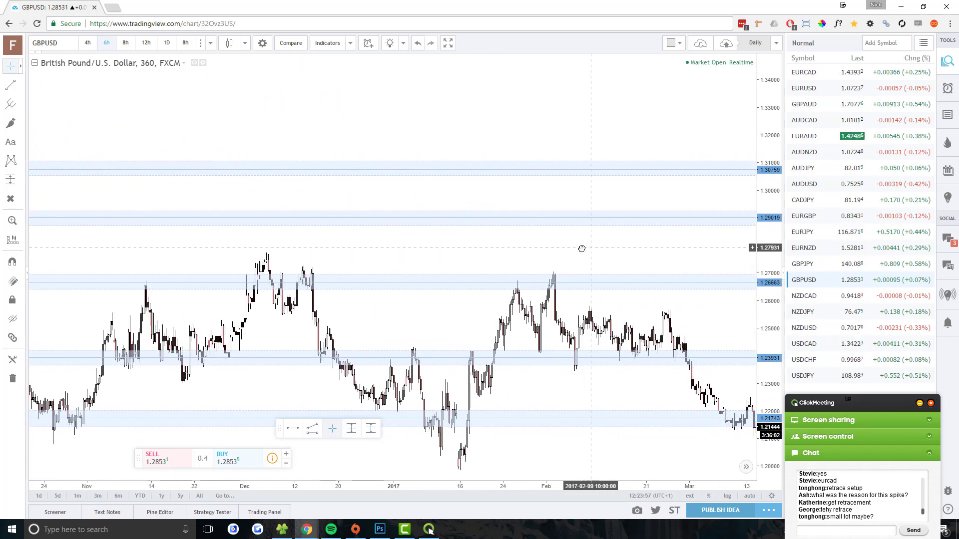
drag(580, 249, 338, 269)
scroll(523, 276, up, 2)
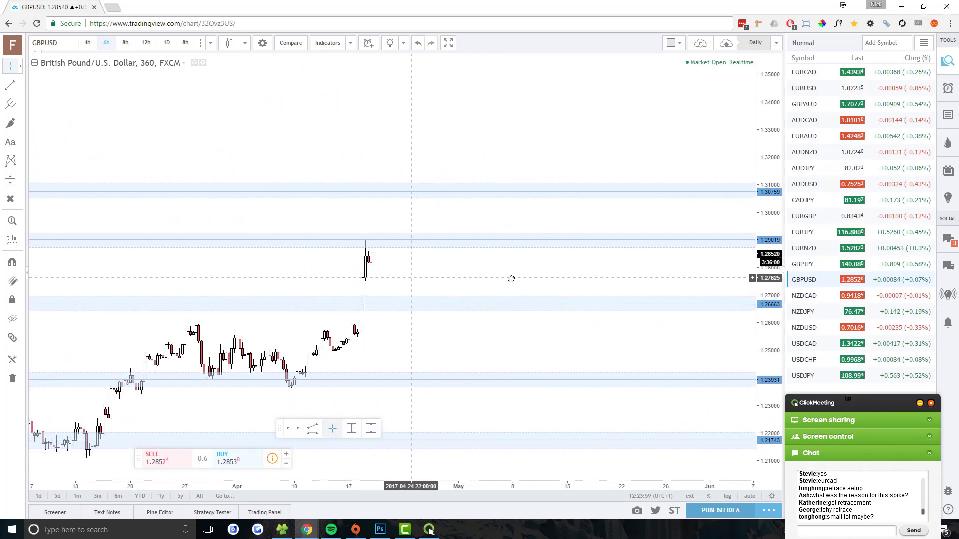
drag(509, 278, 619, 280)
scroll(669, 256, up, 2)
drag(735, 355, 660, 173)
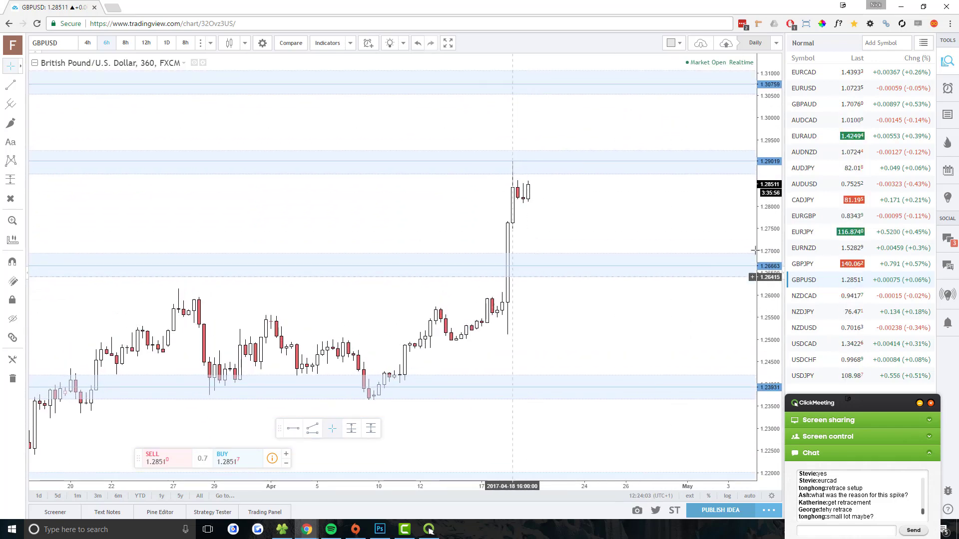
click(428, 530)
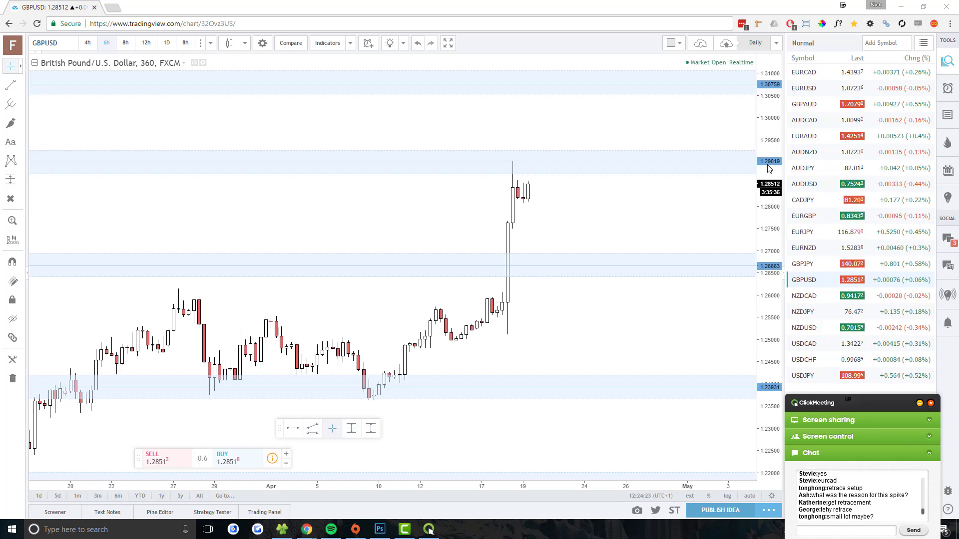
Step: Open NZDCAD and compare its candles around the 0.93741 zone on the 6-hour, daily, 12-hour and 8-hour timeframes
click(804, 296)
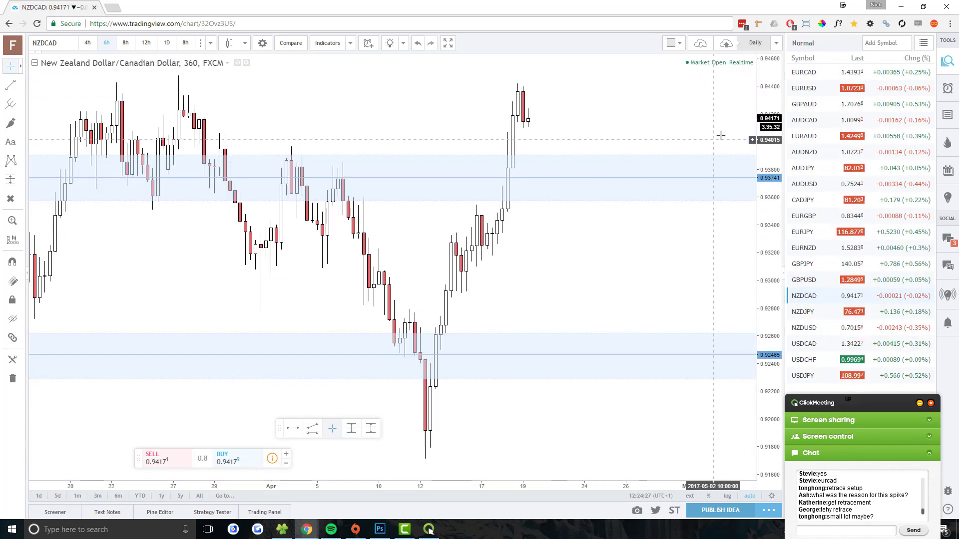
drag(762, 180, 761, 230)
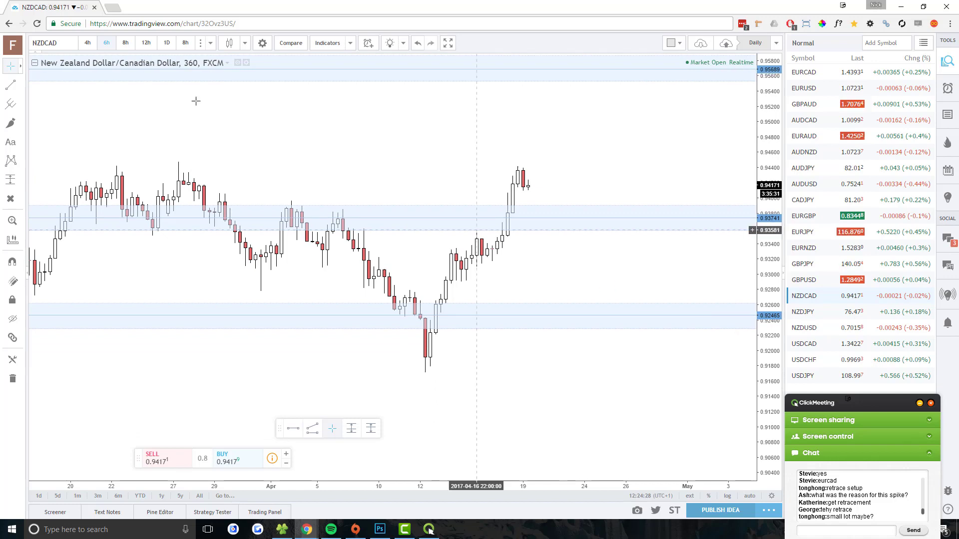
click(168, 44)
click(142, 45)
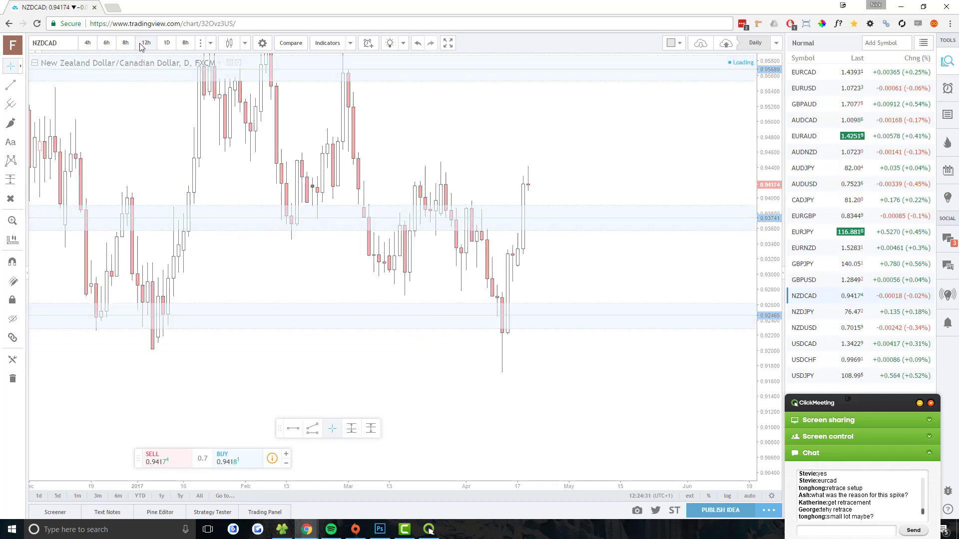
click(125, 43)
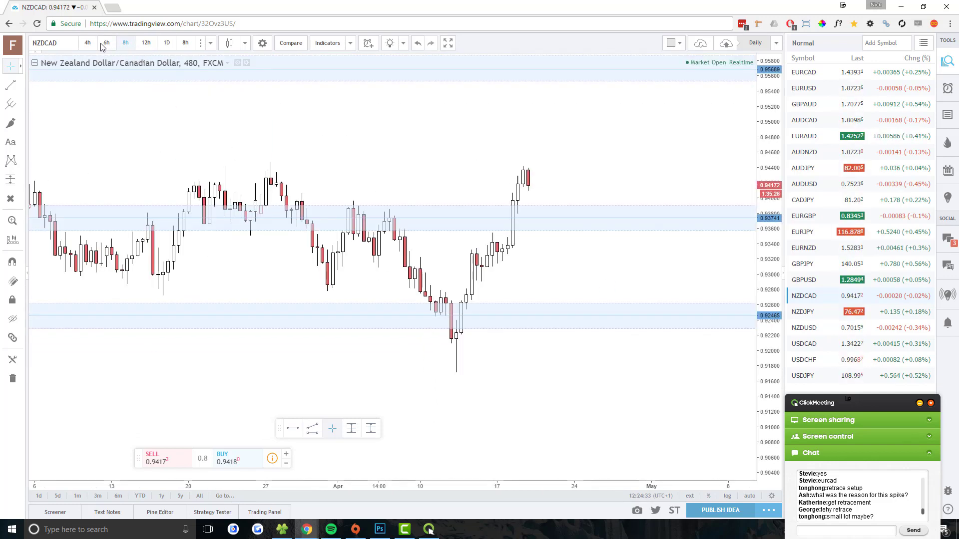
Step: Move NZDCAD's zone at 0.93741 up to about 0.94297 and check its placement against earlier candles on the daily chart
mouse_move(391, 188)
mouse_down()
mouse_move(464, 188)
mouse_move(458, 175)
mouse_move(469, 236)
mouse_move(462, 192)
mouse_up()
click(166, 43)
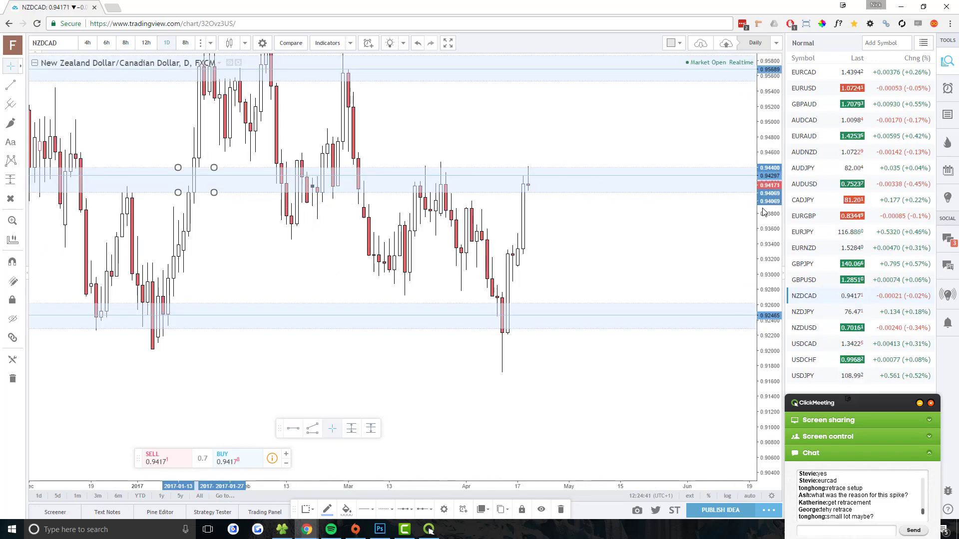
drag(762, 213, 742, 323)
drag(379, 323, 636, 314)
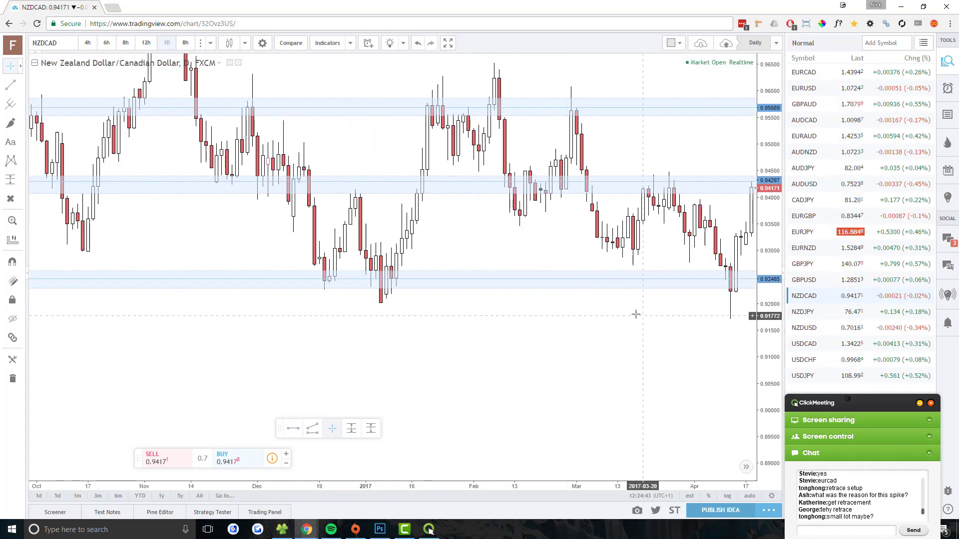
drag(596, 179, 544, 278)
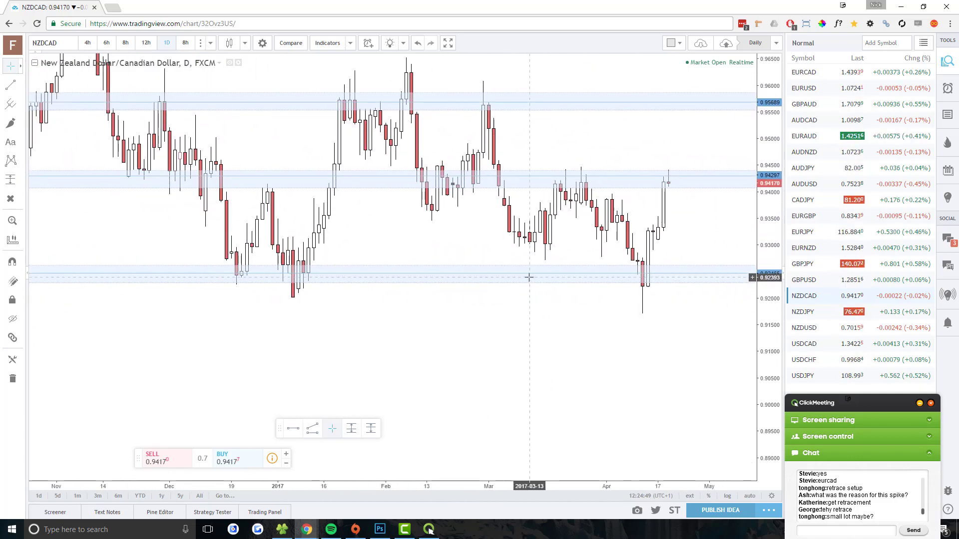
Step: Raise NZDCAD's lower zone from the December and January lows, narrow its band and place its line at about 0.93084
drag(530, 274, 533, 234)
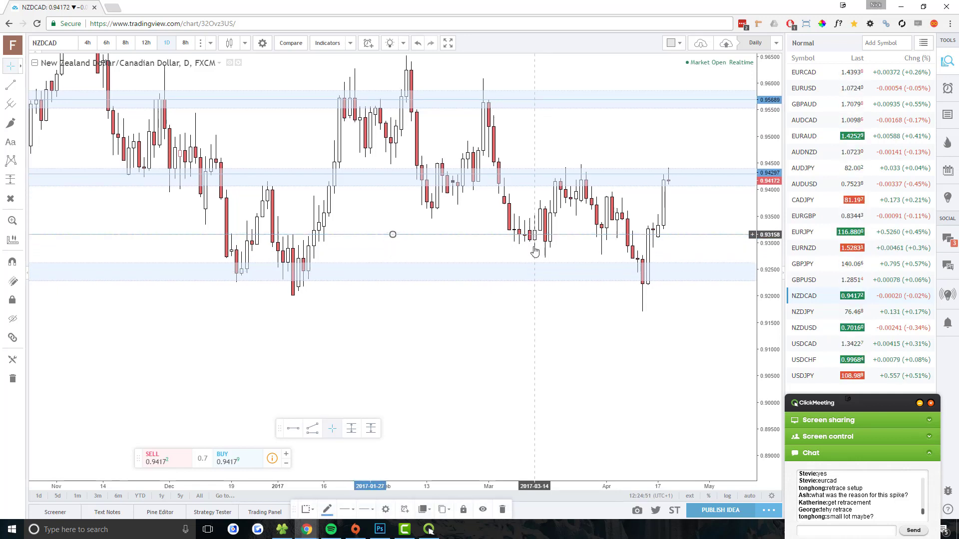
drag(530, 277, 536, 249)
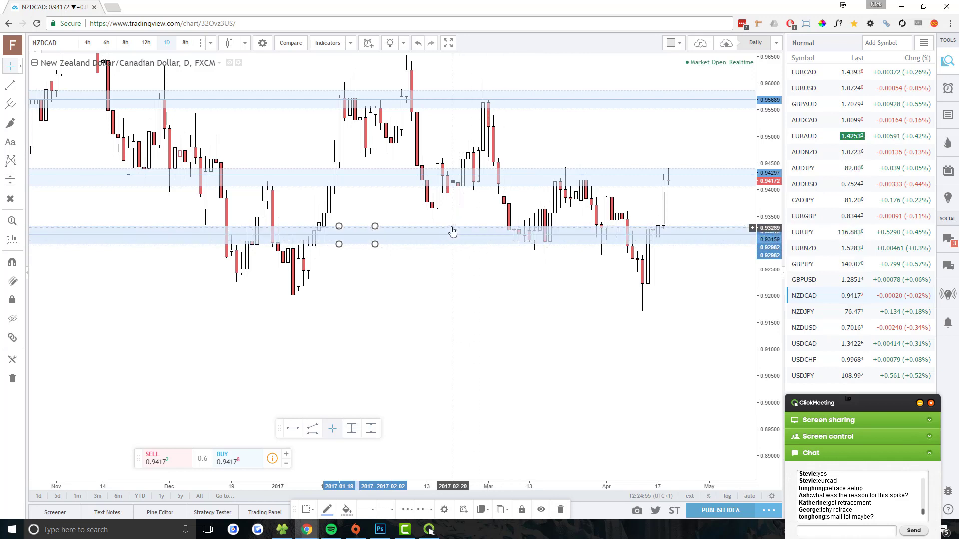
drag(372, 228, 393, 238)
Step: Narrow NZDCAD's upper zone to about 0.94032–0.94276 with its line at 0.94184, and adjust the lower zone's line to 0.93112
click(423, 186)
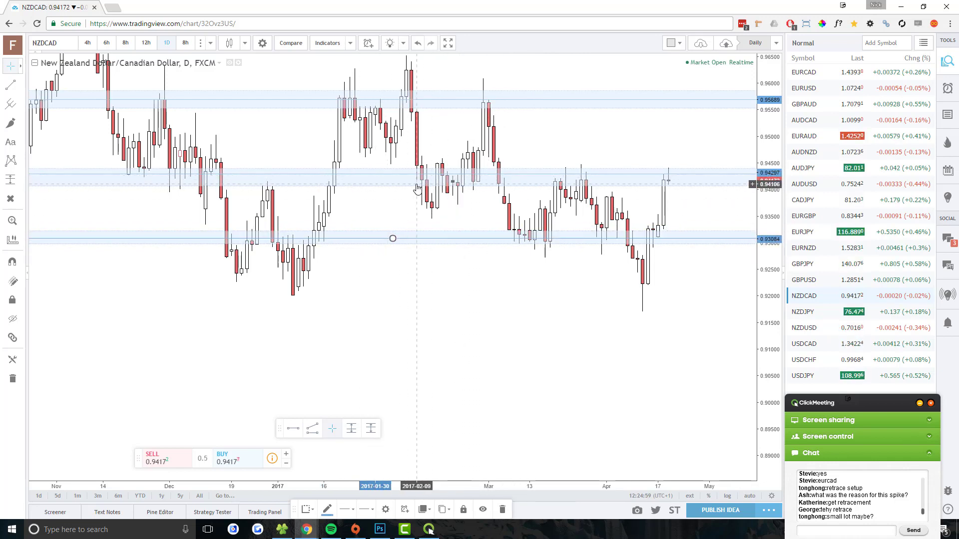
drag(417, 189, 417, 183)
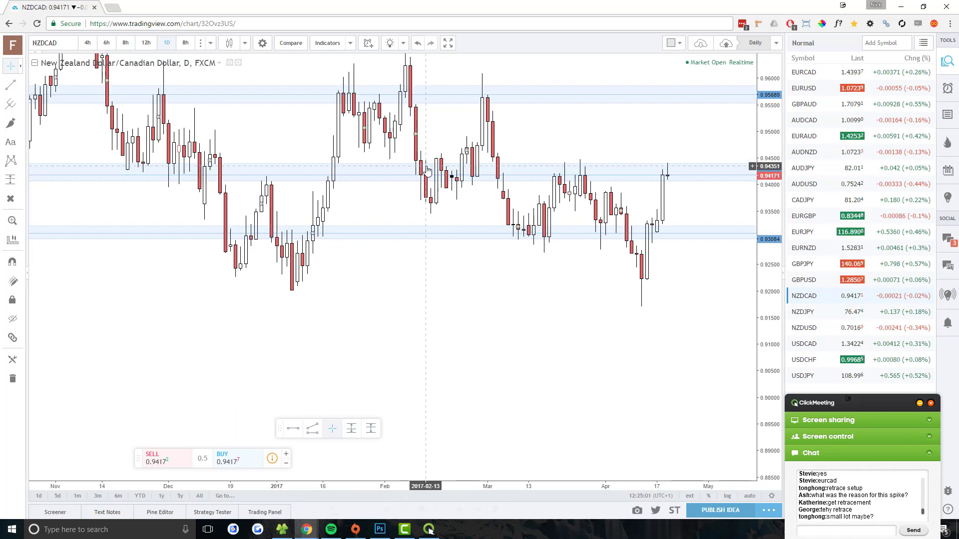
drag(458, 238, 456, 232)
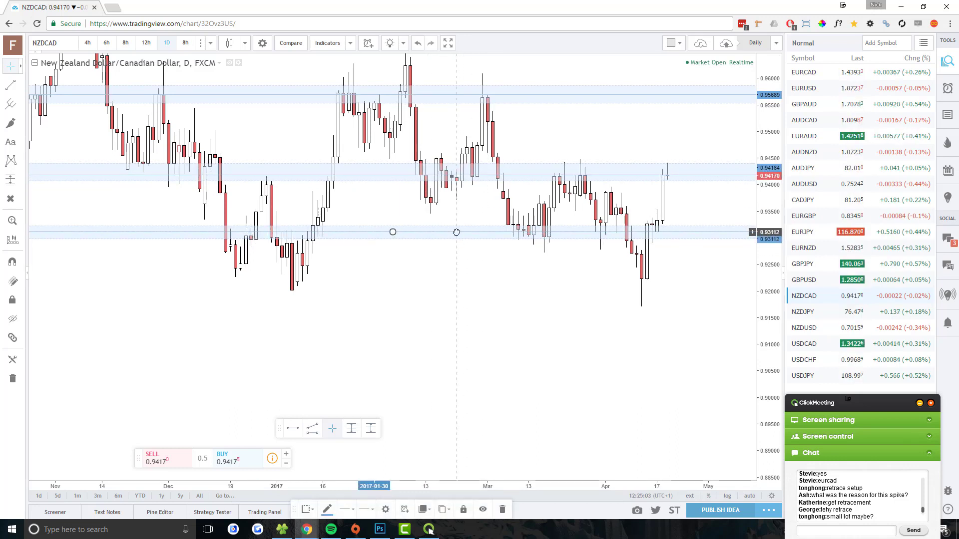
click(474, 167)
drag(474, 167, 487, 187)
click(492, 225)
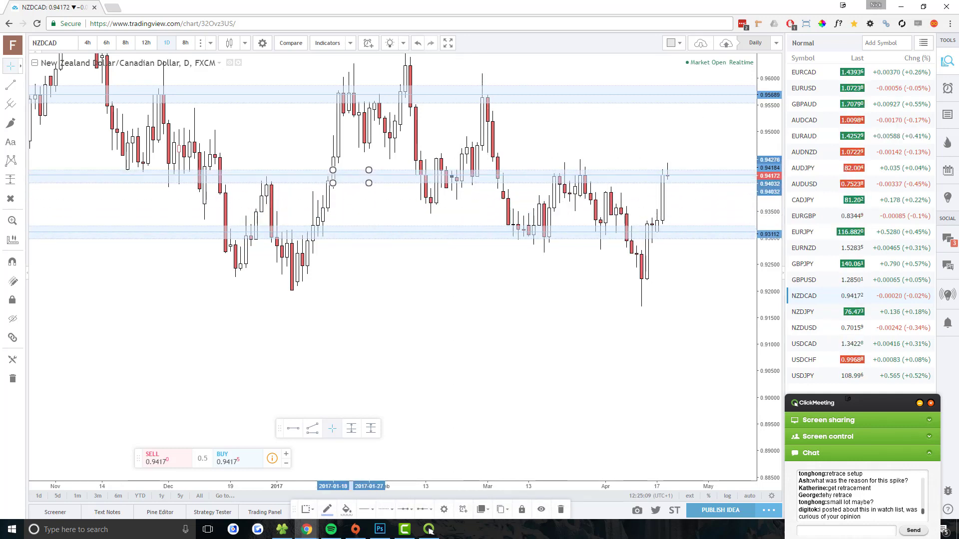
click(428, 530)
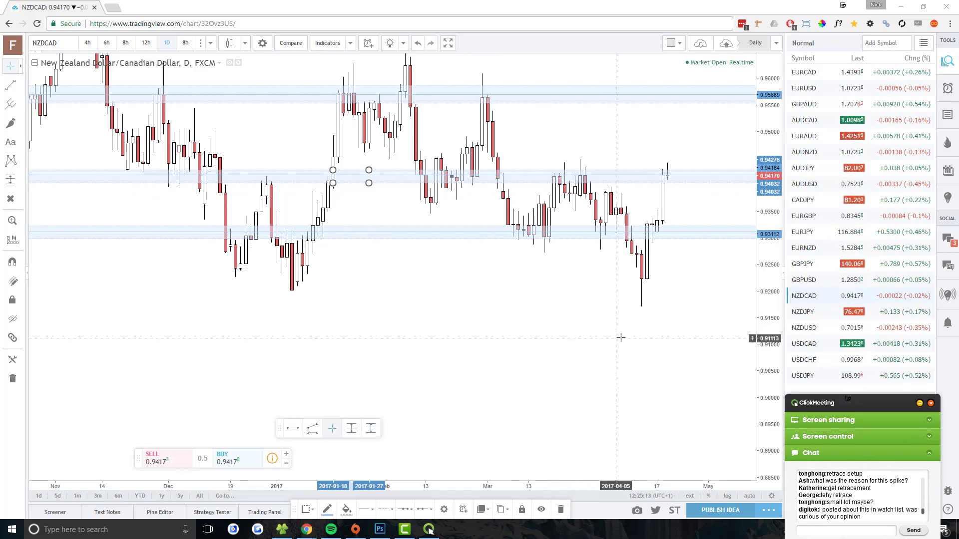
Step: Add a zone across NZDCAD's January and April lows, with its line at 0.92185 and a band at about 0.92082–0.92326
drag(620, 338, 544, 267)
click(543, 163)
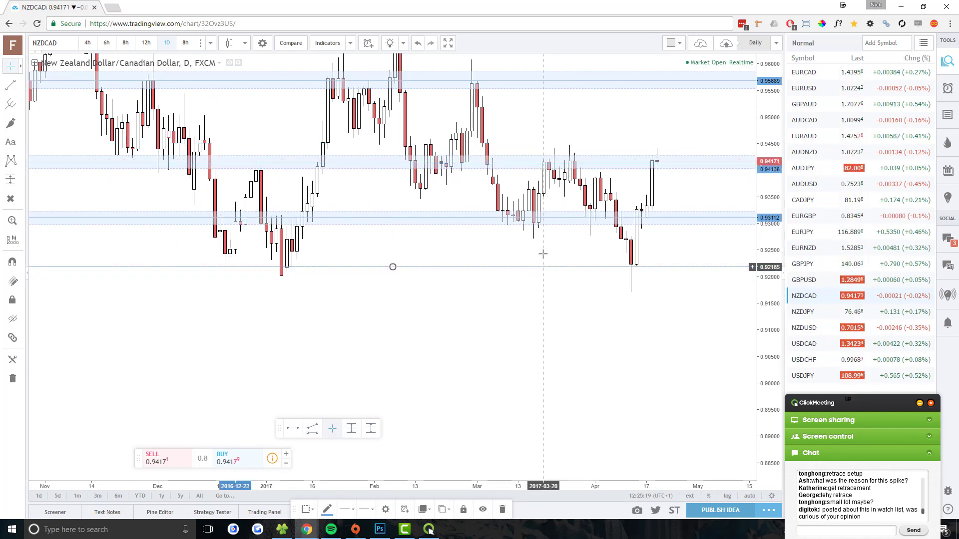
click(358, 156)
drag(545, 168, 554, 272)
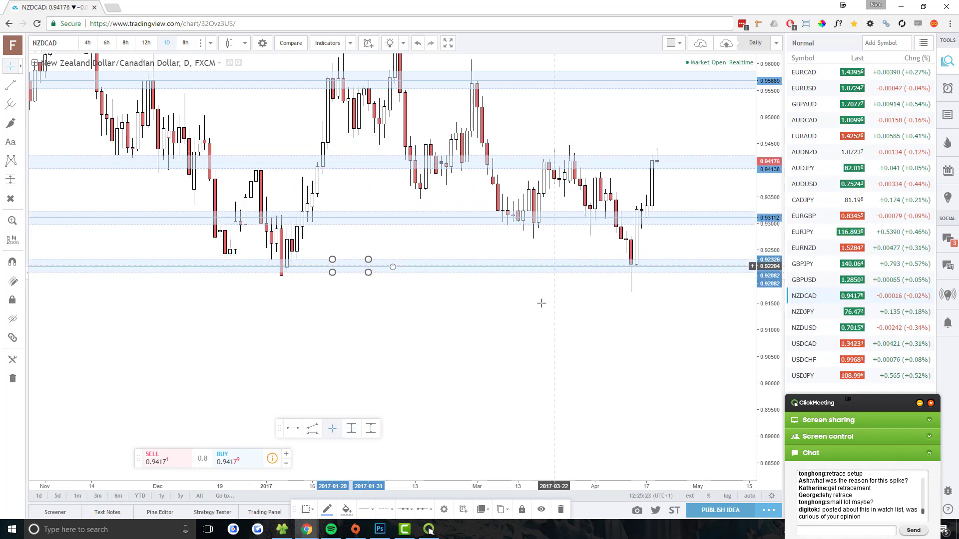
drag(529, 325, 500, 347)
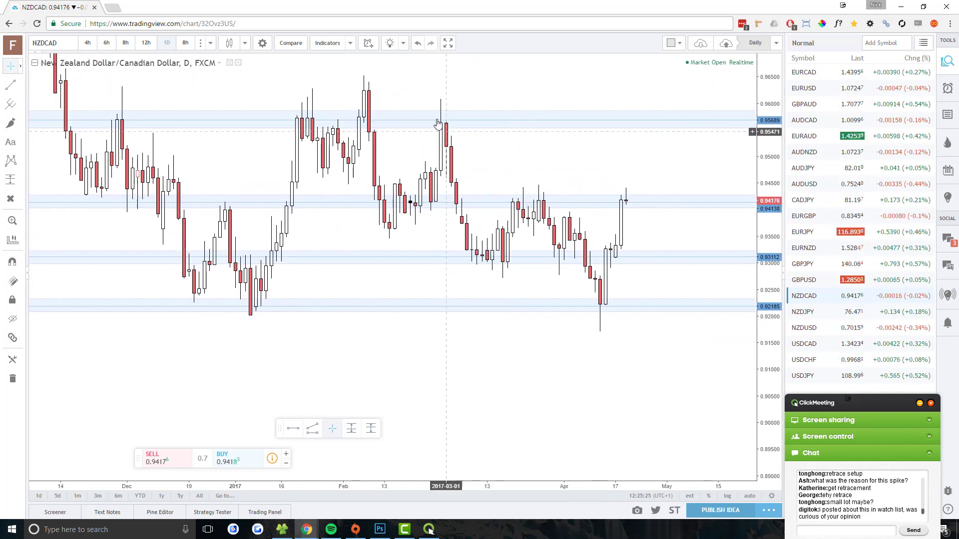
Step: Delete both the line and the band of NZDCAD's 0.95689 zone
drag(424, 121, 425, 122)
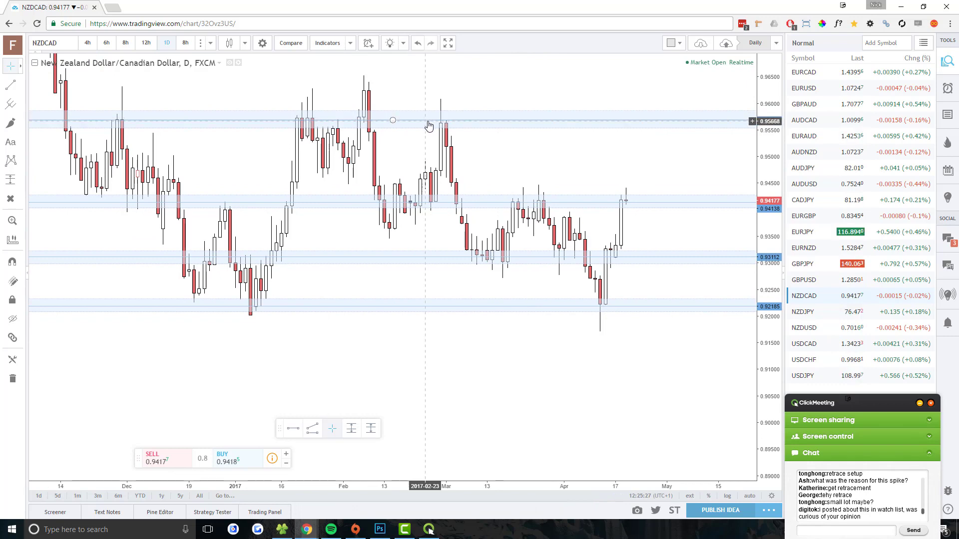
click(428, 125)
click(441, 116)
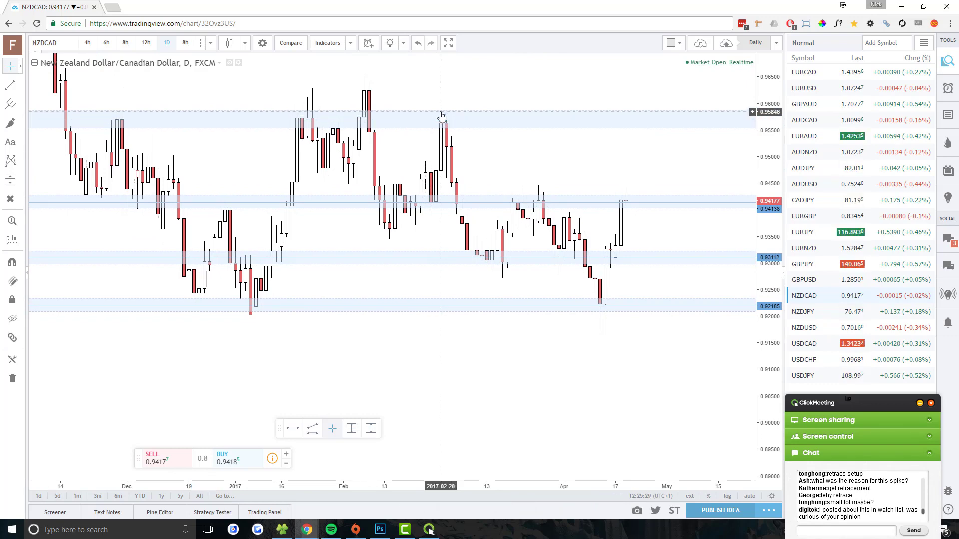
click(438, 106)
key(Delete)
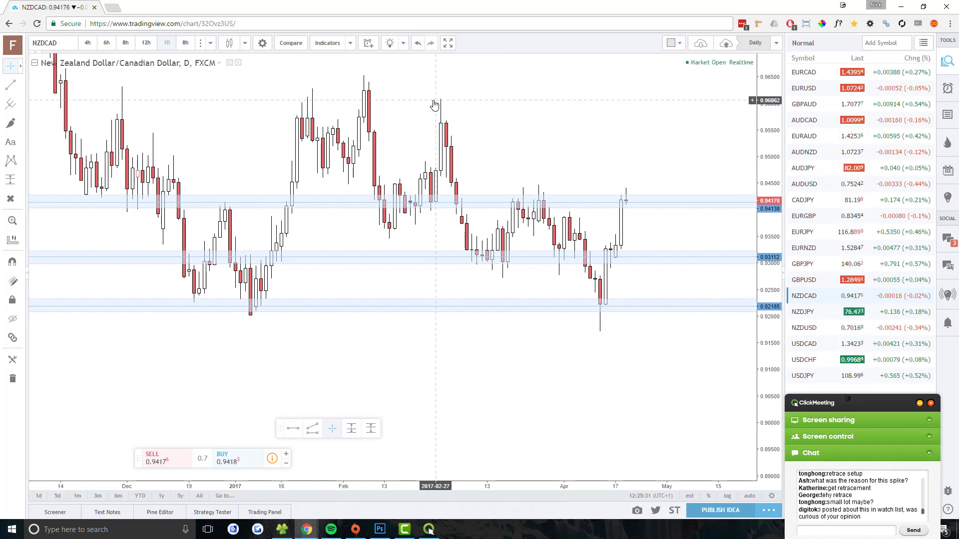
Step: Place a narrower band at about 0.95537–0.95781 across NZDCAD's January to March highs, with its line at 0.95659
key(ctrl+z)
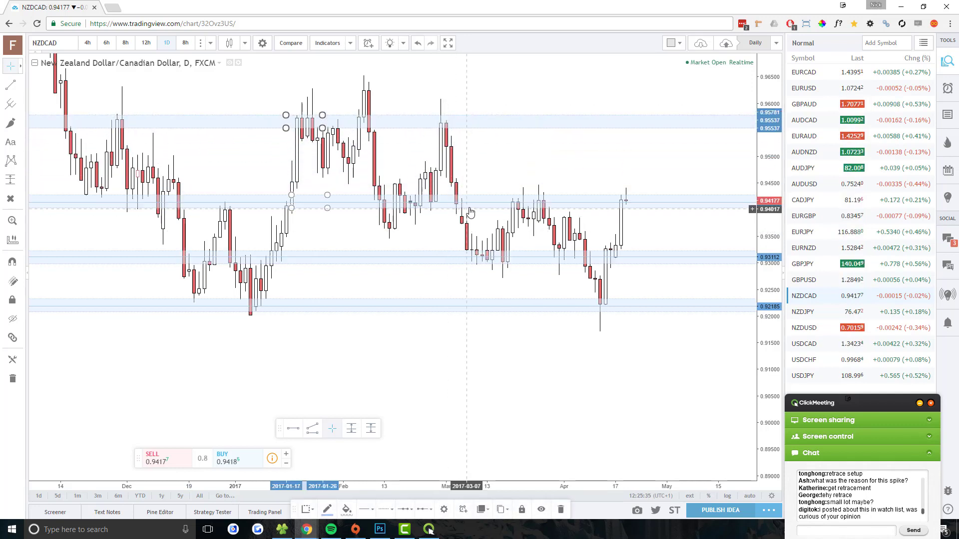
click(393, 202)
key(alt+h)
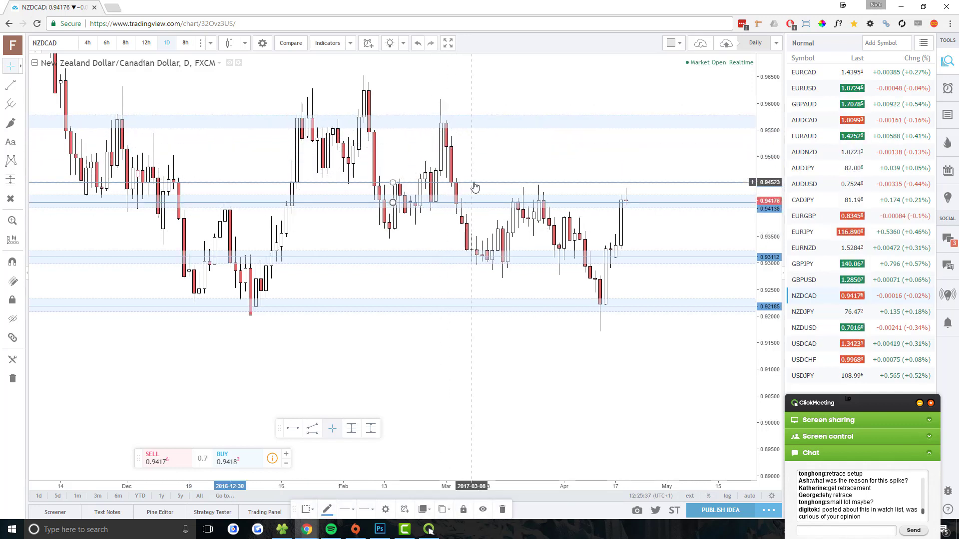
drag(474, 187, 466, 122)
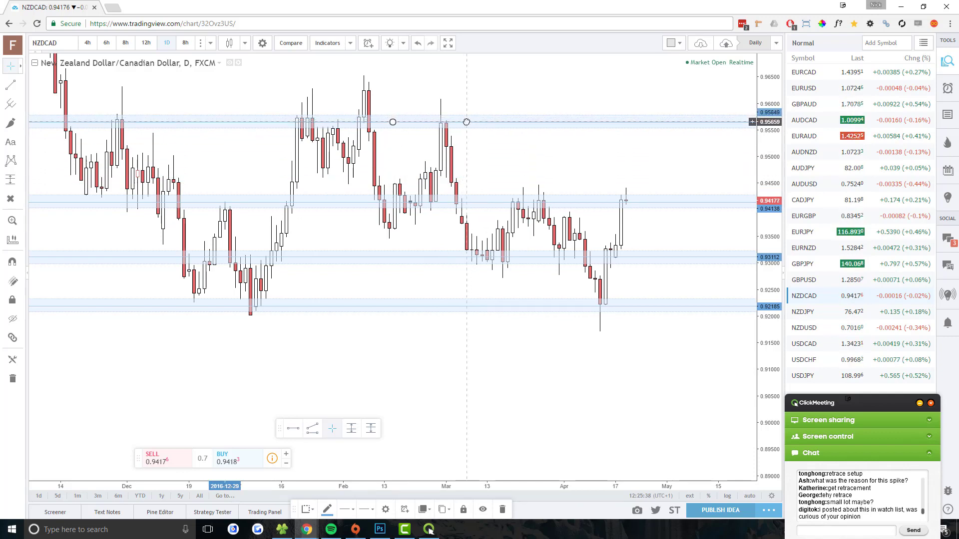
click(468, 162)
Step: Check NZDCAD's rebuilt zones against the earlier daily candles back to October and the most recent April candles
scroll(549, 194, down, 3)
scroll(613, 246, up, 3)
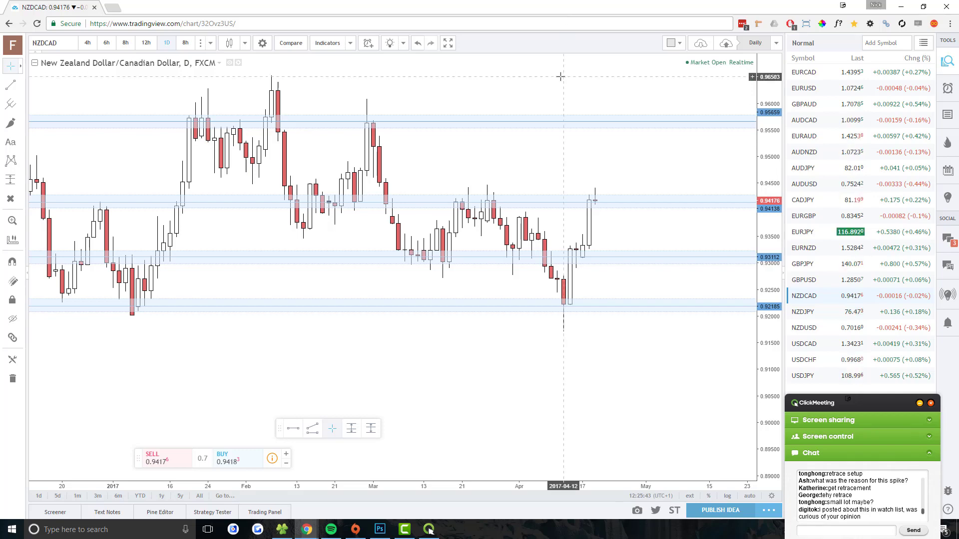
drag(316, 343, 625, 407)
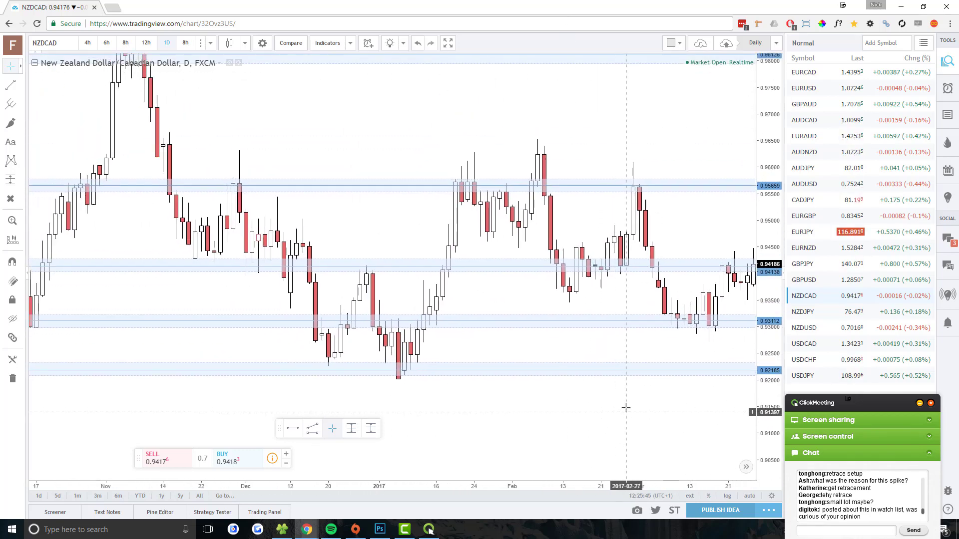
scroll(623, 399, up, 3)
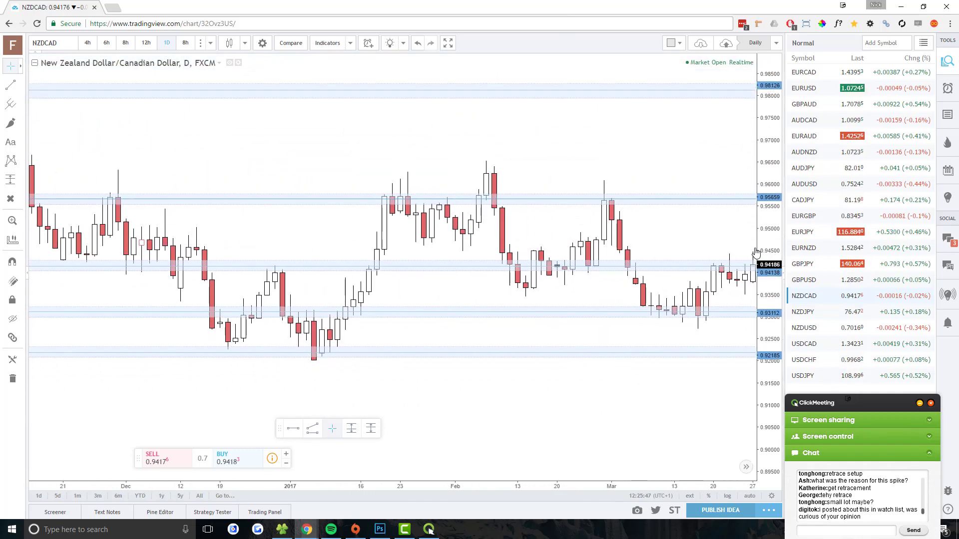
drag(407, 148, 628, 168)
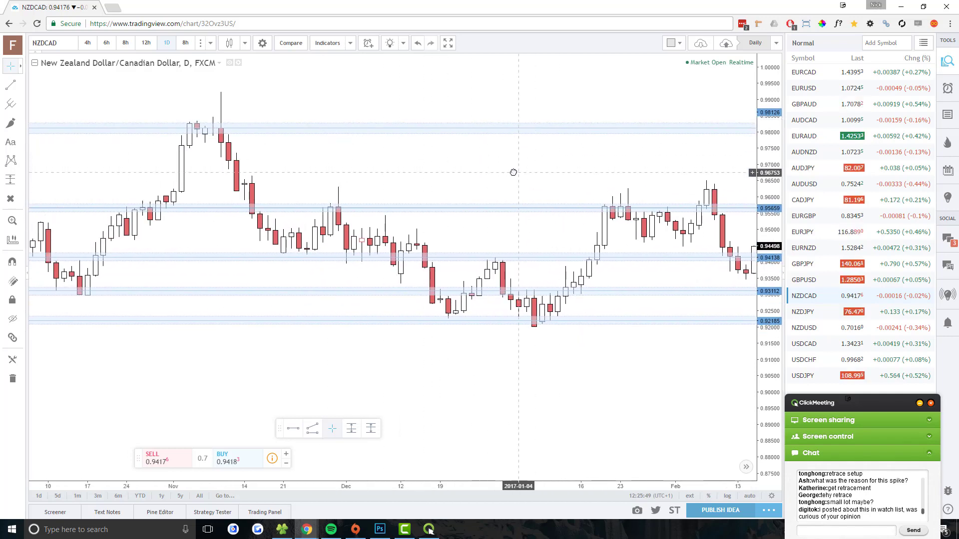
drag(513, 173, 102, 200)
scroll(636, 359, up, 2)
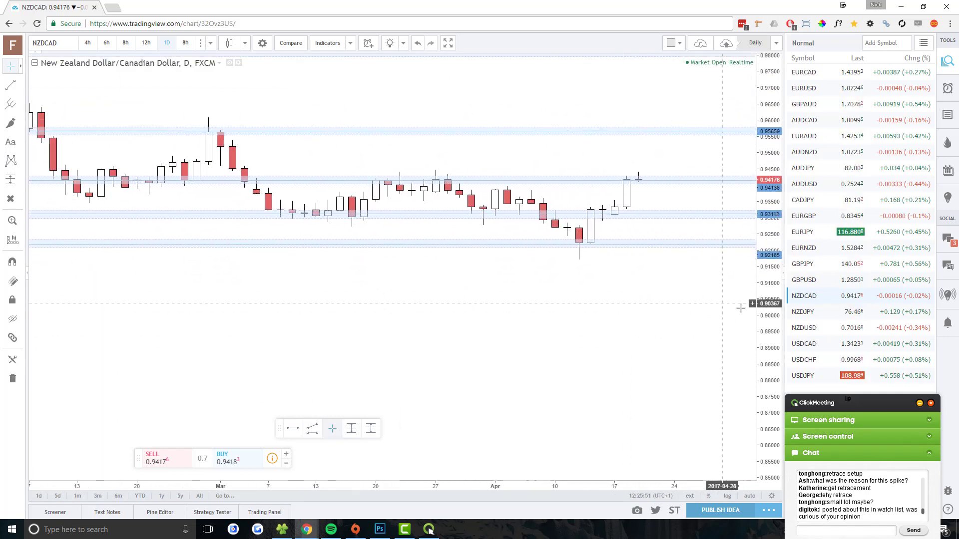
drag(740, 308, 672, 196)
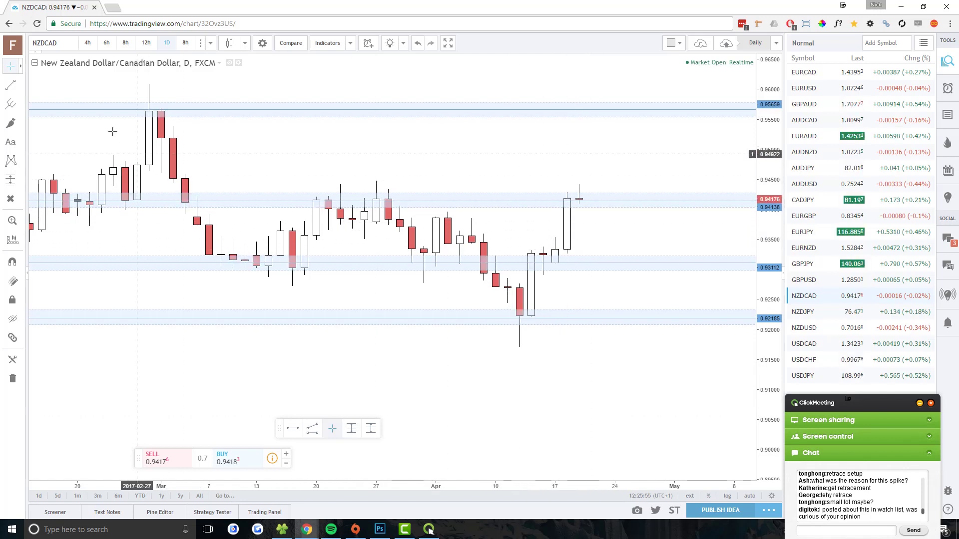
Step: On NZDCAD's 12-hour chart, place a short position with entry at 0.94043, stop at 0.94442 and target at 0.93157
click(142, 45)
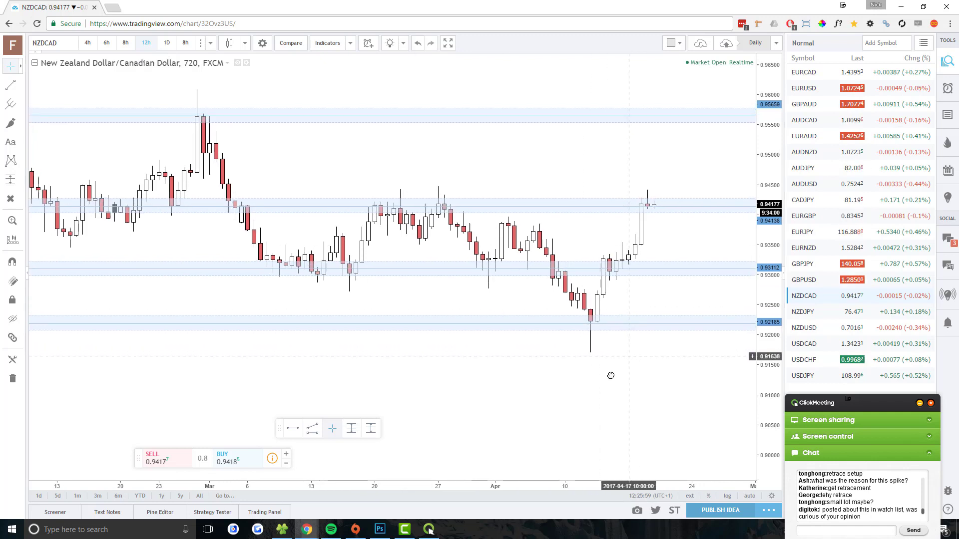
drag(610, 375, 509, 334)
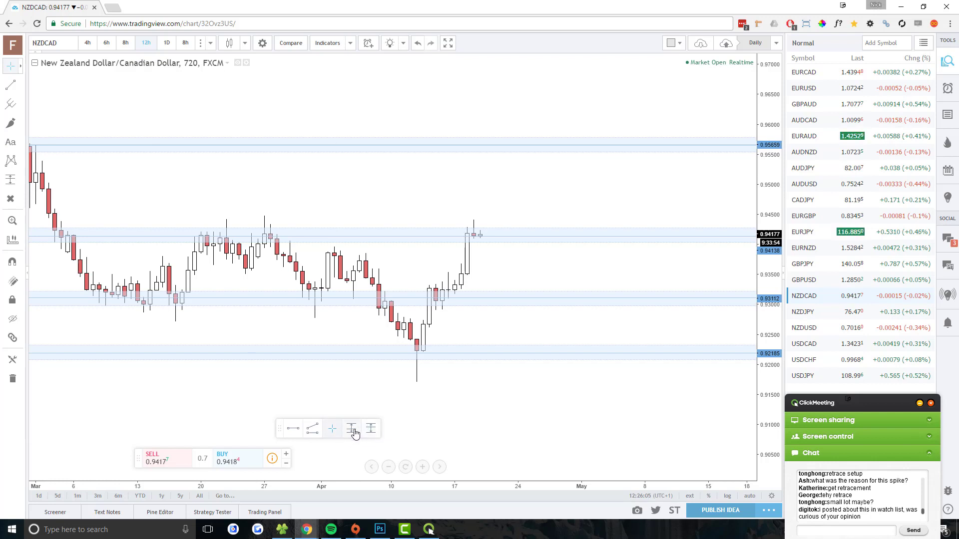
click(479, 234)
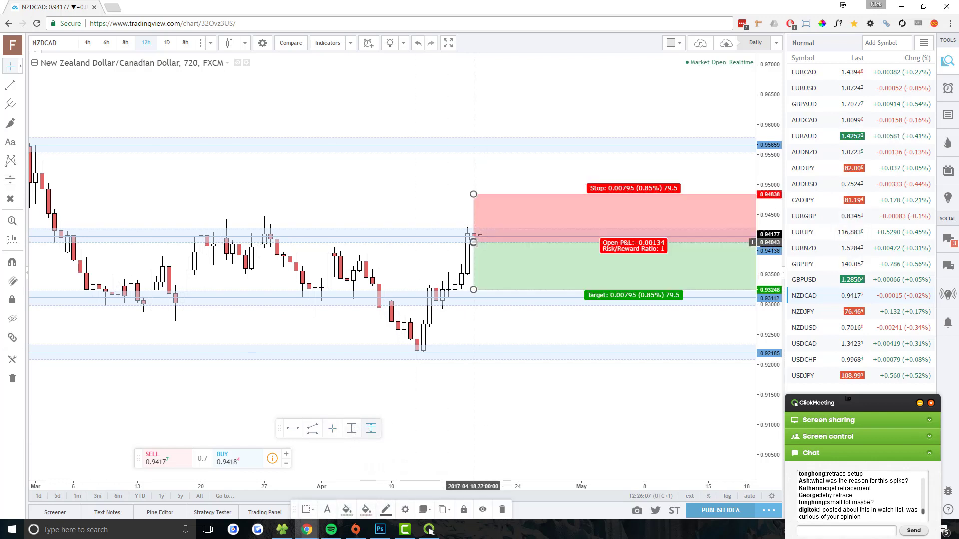
drag(473, 190, 450, 218)
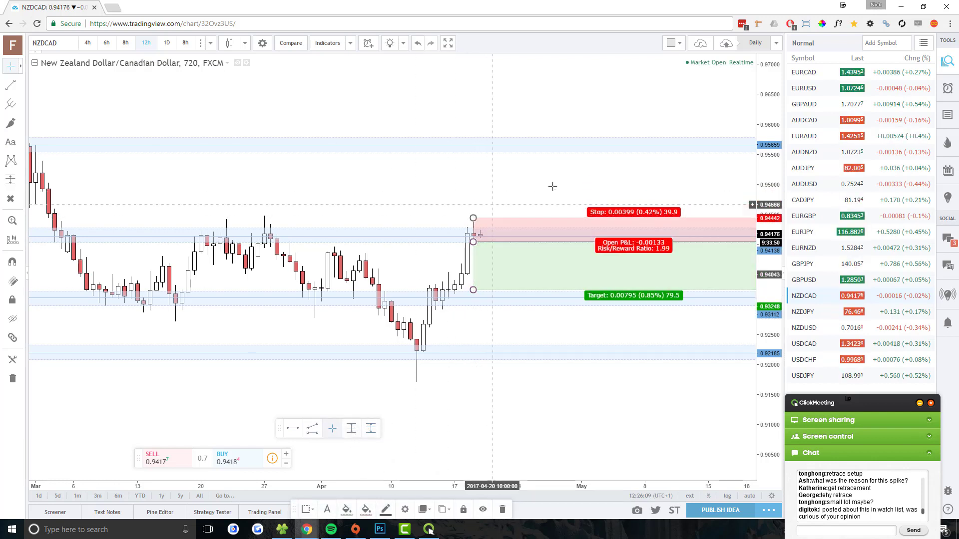
drag(552, 186, 452, 210)
drag(369, 300, 370, 305)
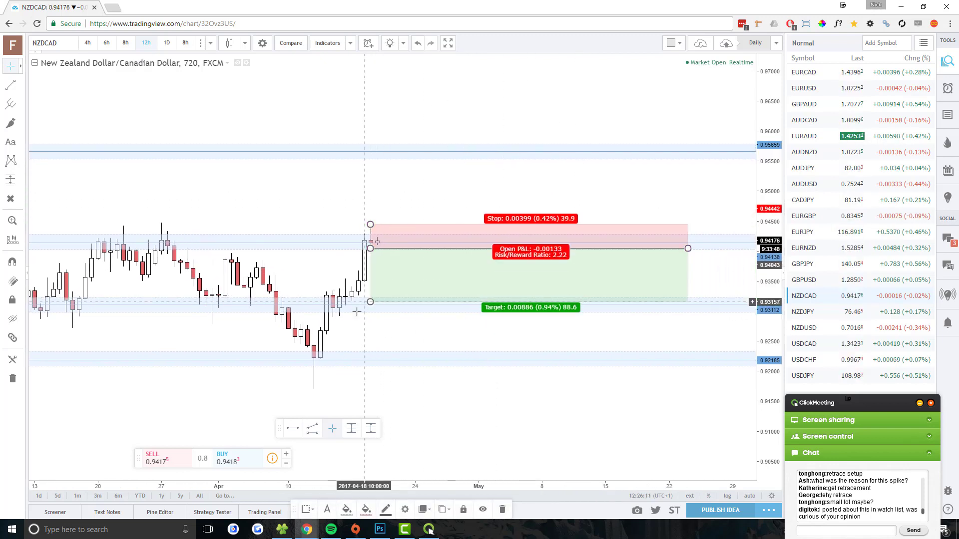
scroll(350, 325, down, 3)
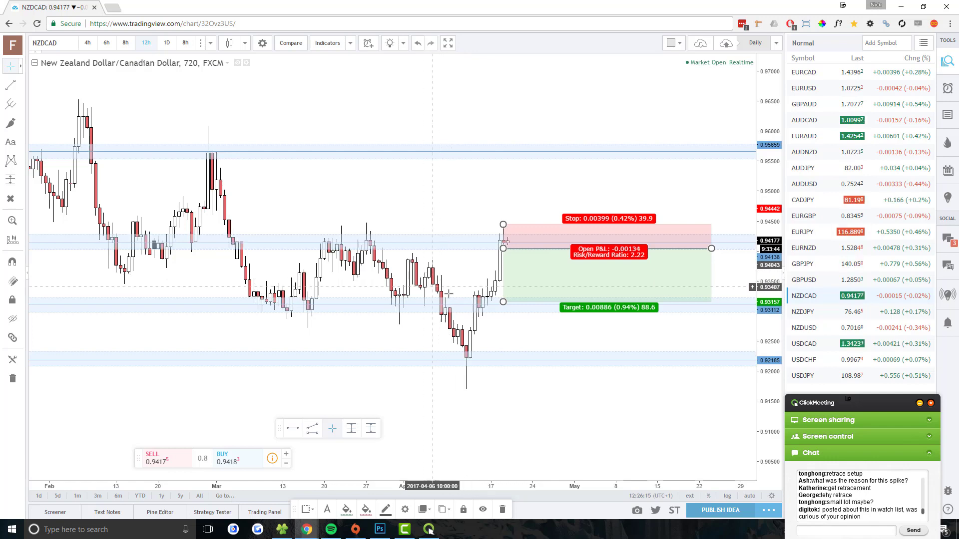
scroll(454, 277, down, 2)
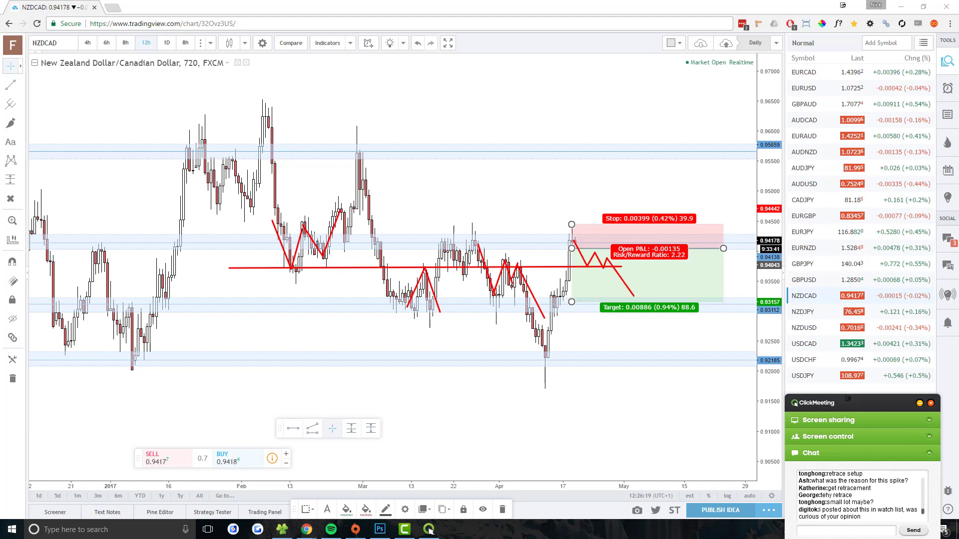
Step: Shorten NZDCAD's short position to end in early May and move the pair directly below GBPAUD in the watchlist
click(556, 356)
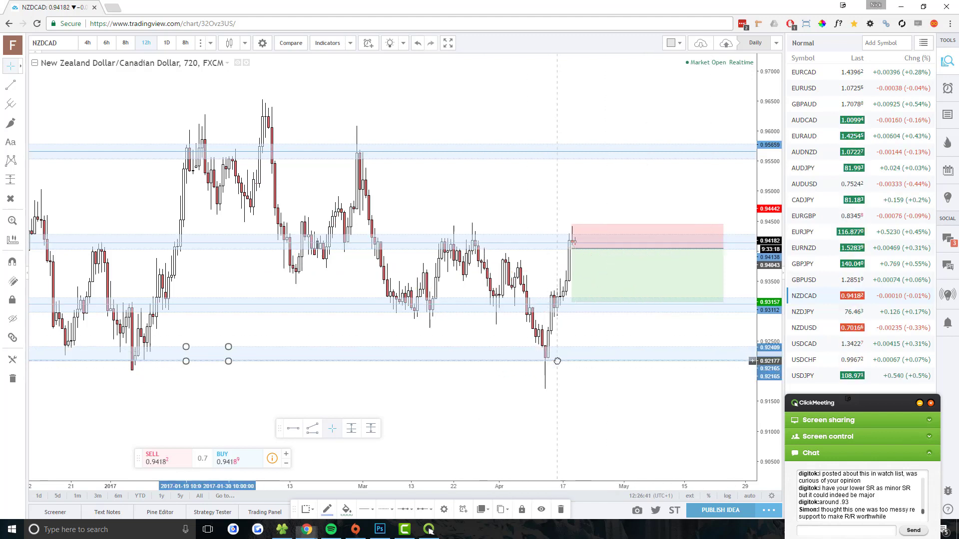
key(ctrl+z)
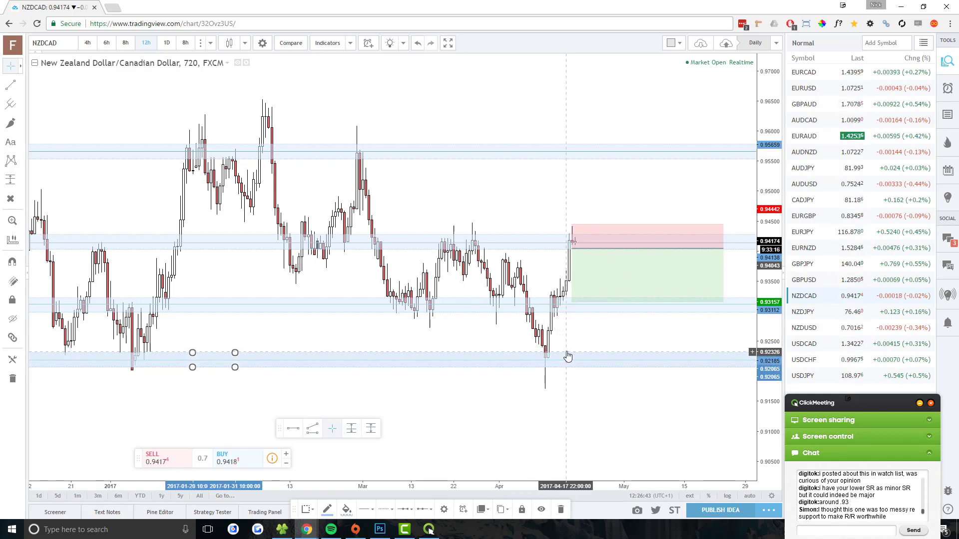
scroll(699, 365, up, 5)
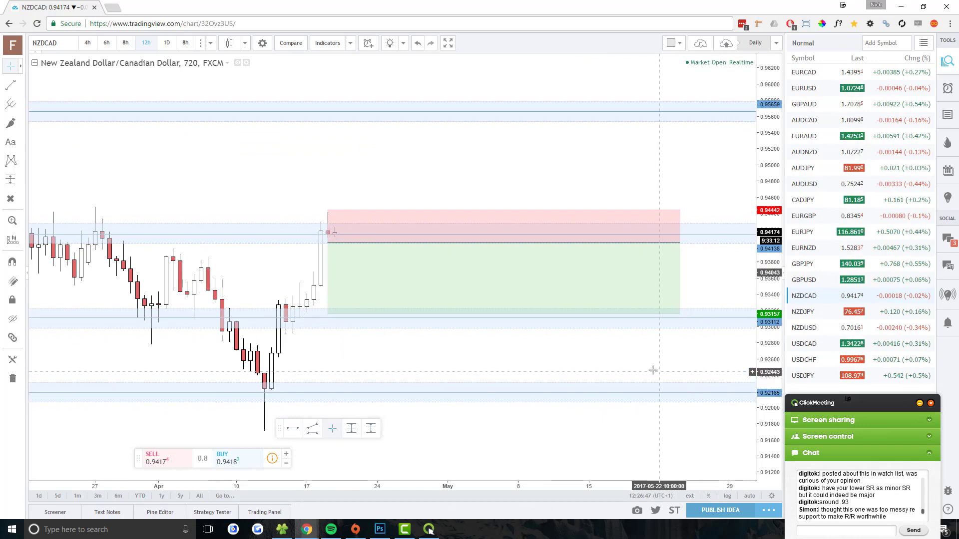
scroll(597, 368, down, 2)
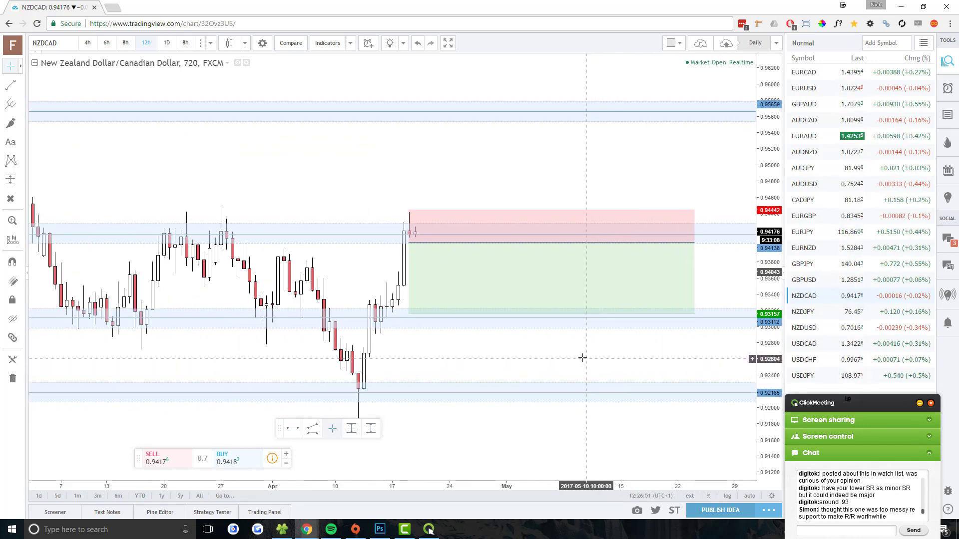
mouse_move(694, 251)
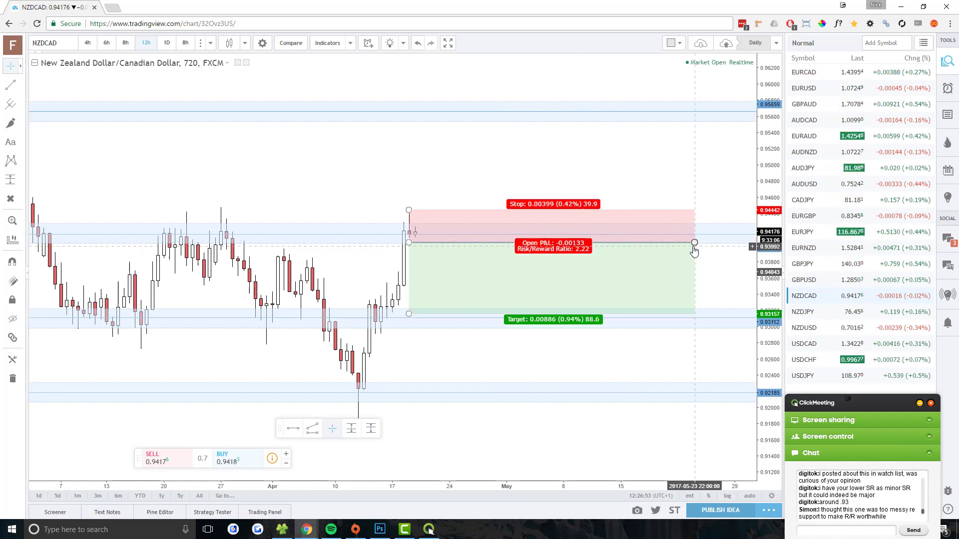
drag(694, 242, 540, 249)
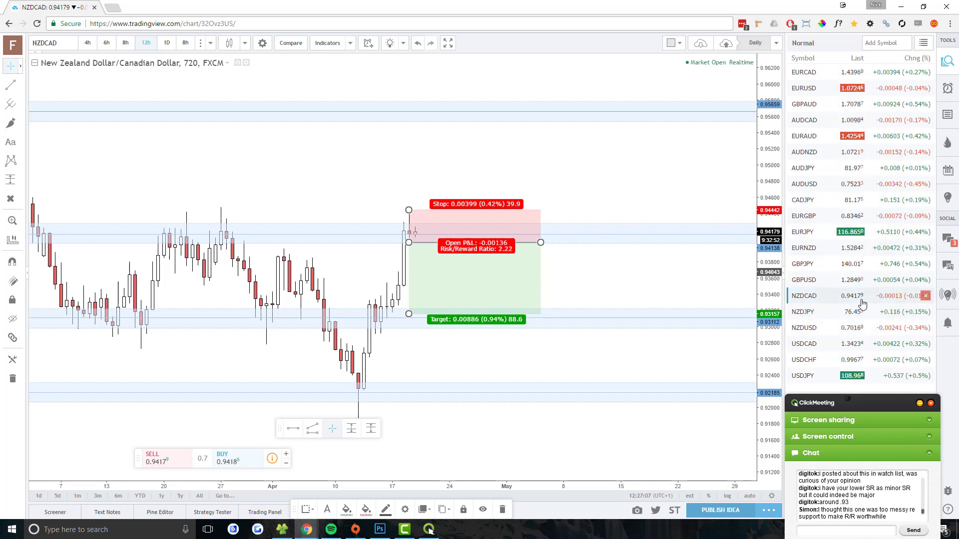
drag(815, 295, 828, 126)
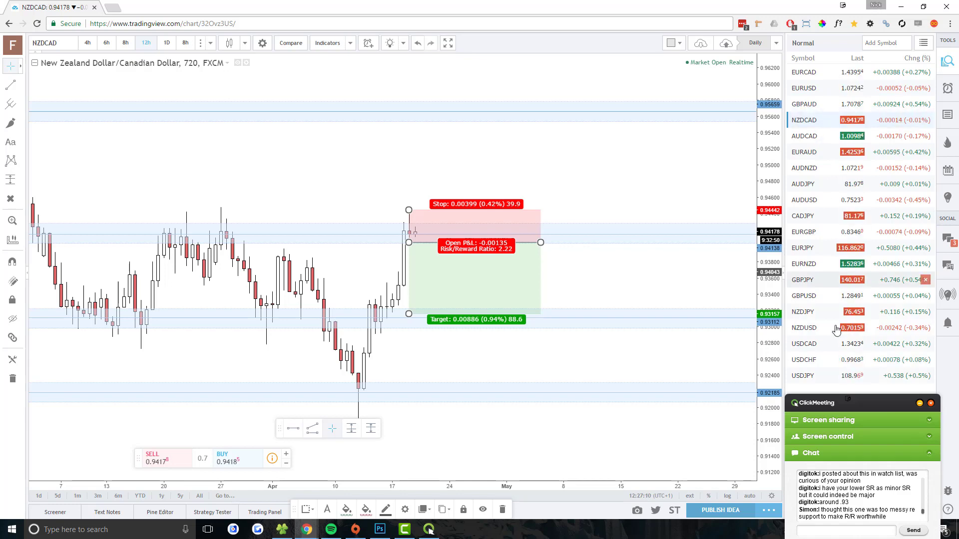
Step: Open NZDJPY and compare its candles against the zones on the 12-hour, 8-hour, 6-hour and 4-hour timeframes
click(812, 312)
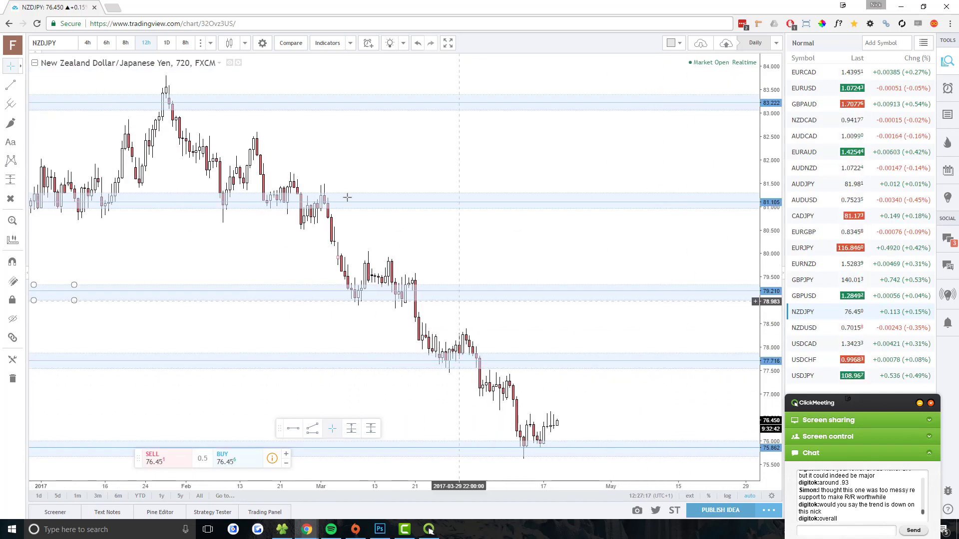
click(126, 44)
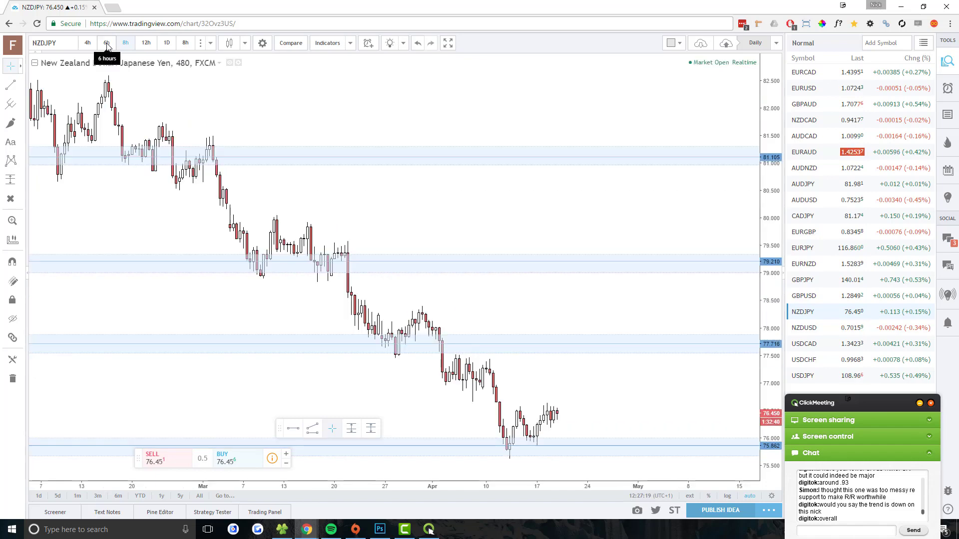
click(90, 45)
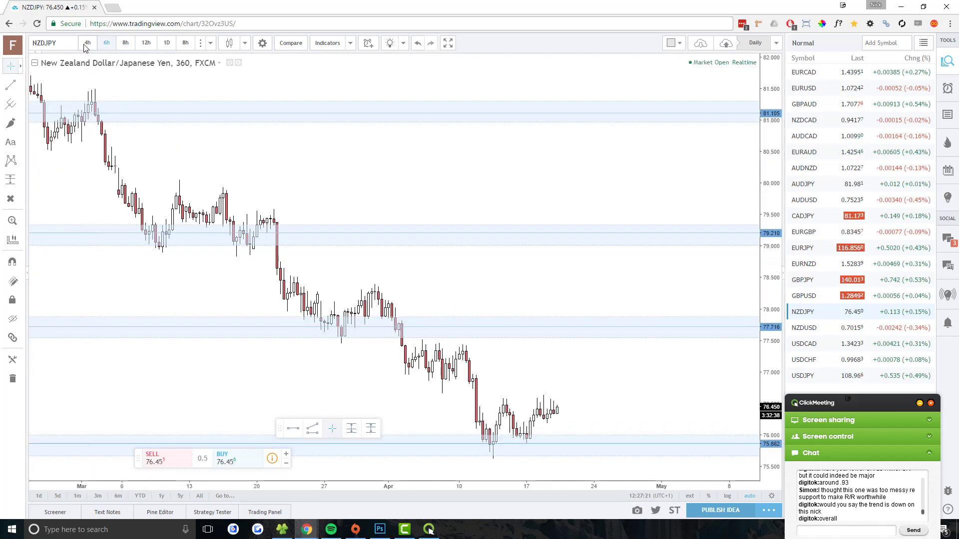
click(86, 44)
Step: Open NZDUSD and compare its candles with the zones on the 4-hour, daily and 8-hour timeframes
click(837, 327)
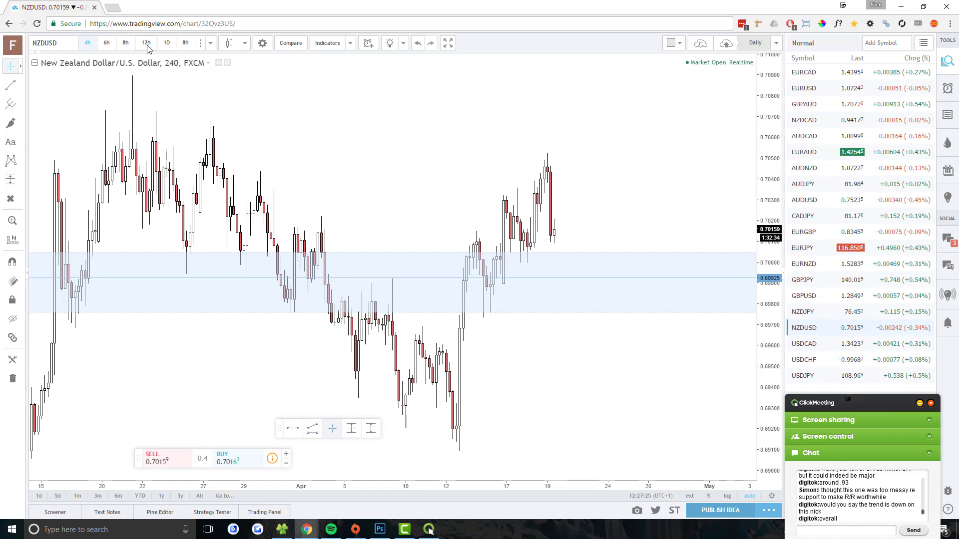
click(165, 43)
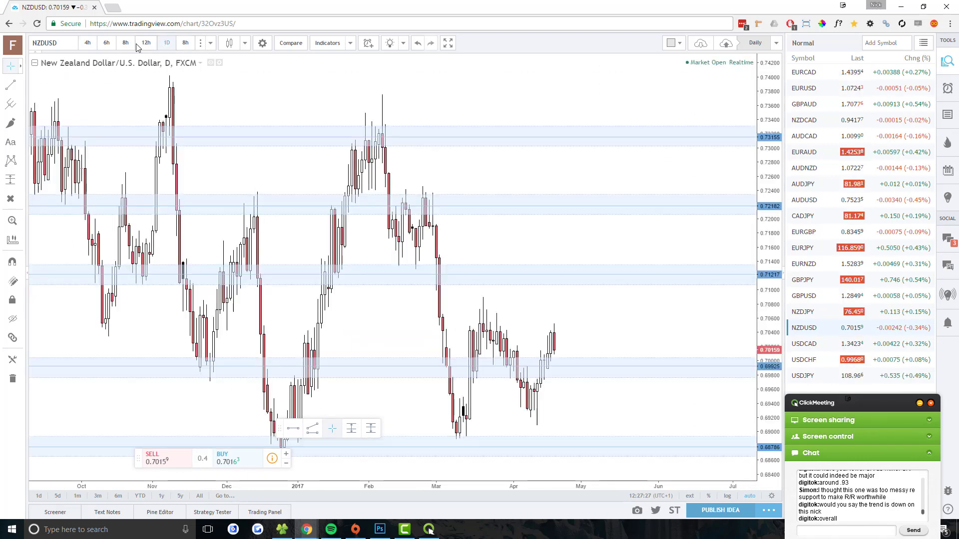
click(125, 43)
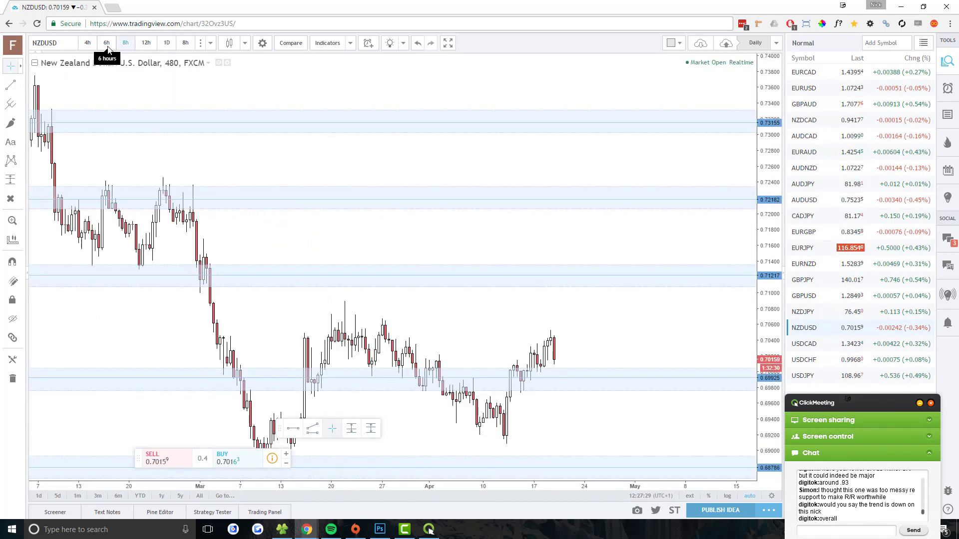
click(87, 43)
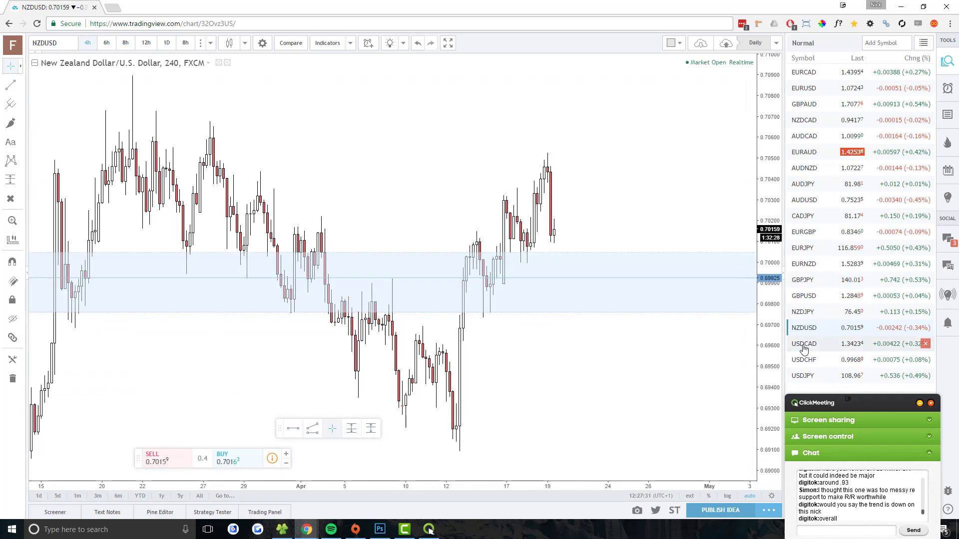
Step: Open USDCAD's daily chart and add a horizontal level at 1.34099 between the 1.35234 and 1.32973 zones
click(801, 345)
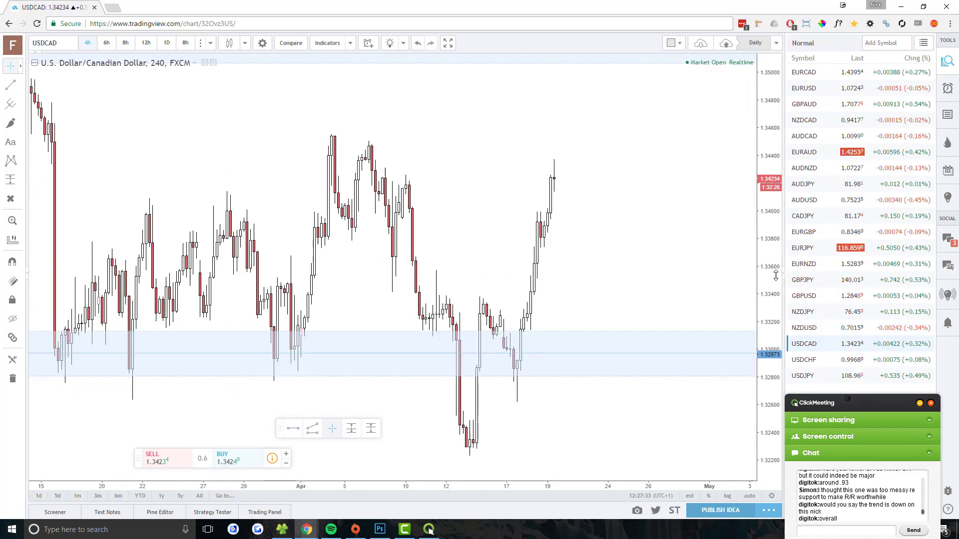
scroll(443, 264, down, 2)
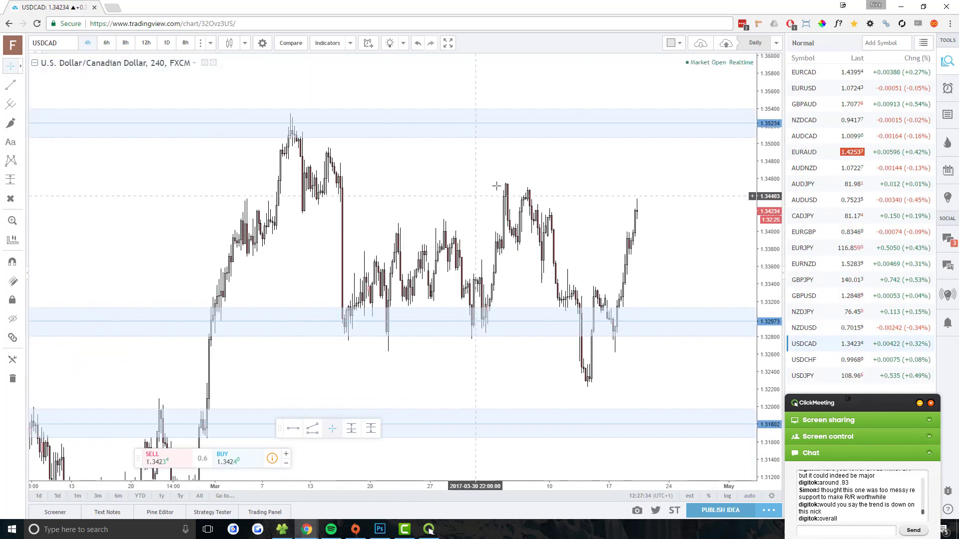
click(168, 42)
scroll(647, 247, up, 2)
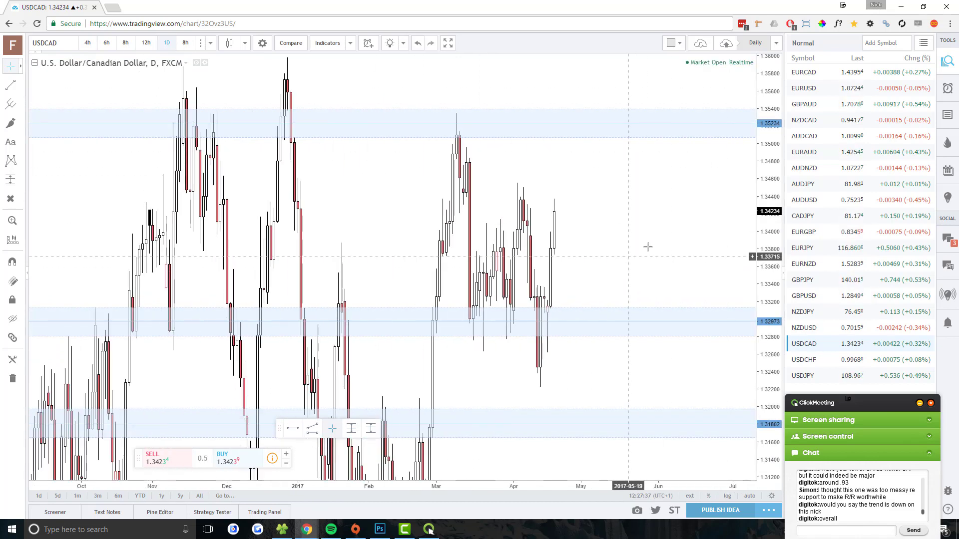
drag(782, 191, 771, 245)
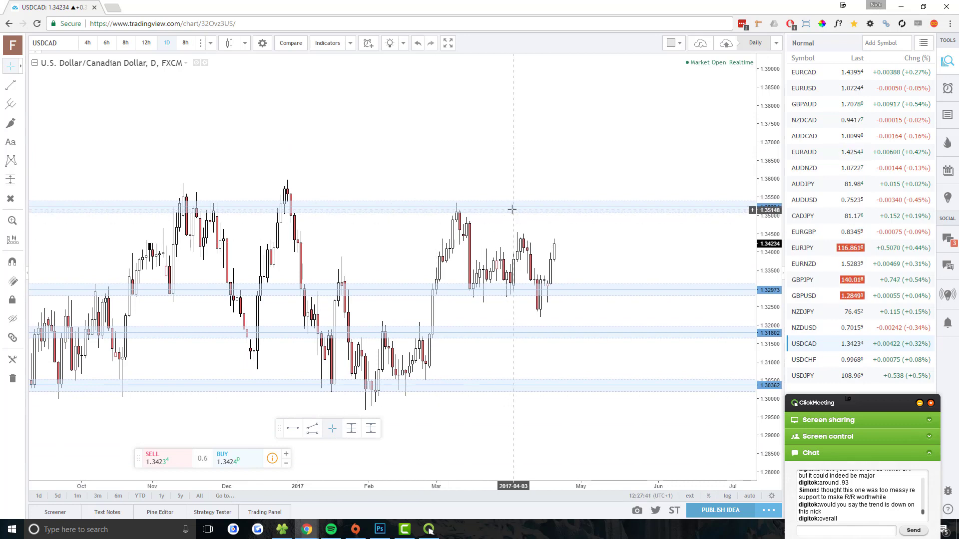
mouse_move(511, 210)
mouse_down()
mouse_move(520, 178)
mouse_move(519, 252)
mouse_up()
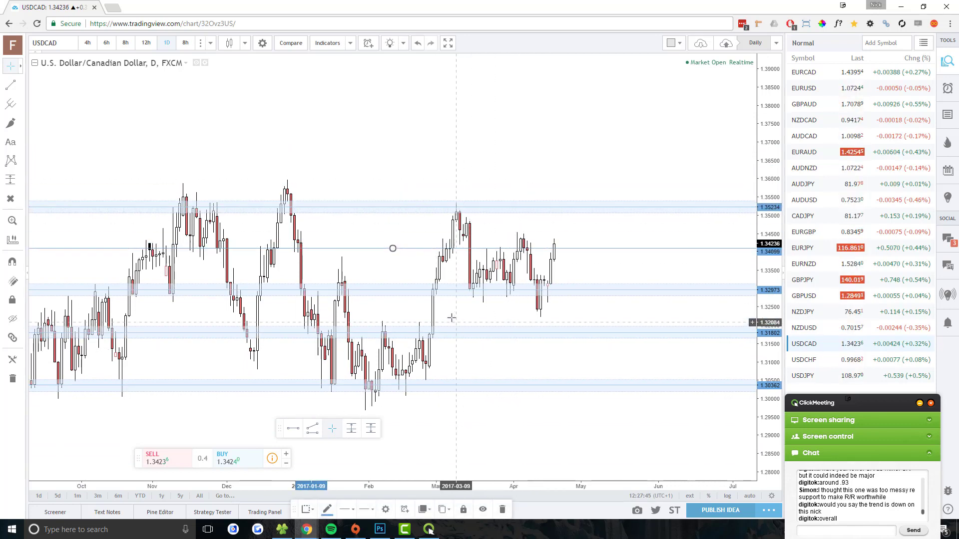
Step: Give USDCAD's new level a shaded band like the other zones and move its centre line to 1.34154
drag(506, 405, 739, 394)
drag(309, 384, 739, 379)
drag(310, 381, 723, 165)
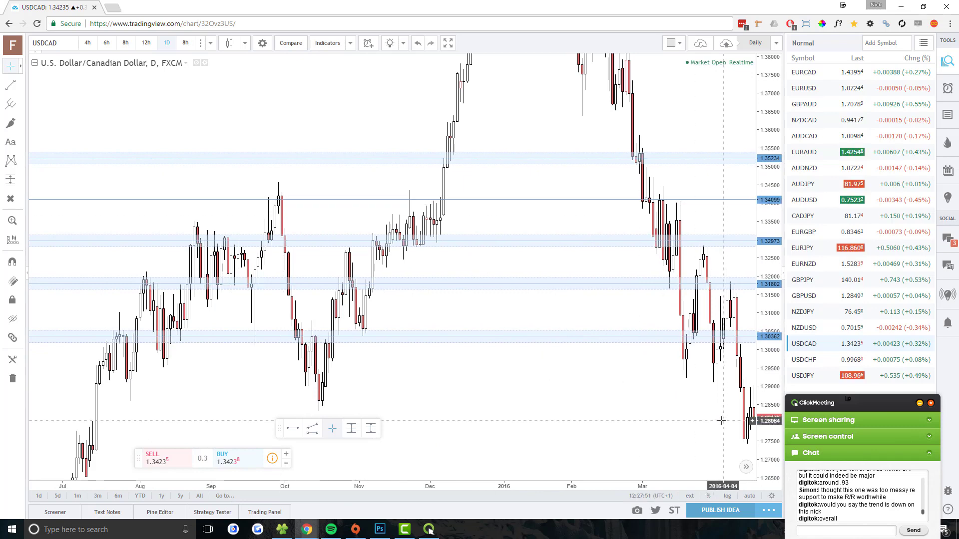
drag(720, 421, 379, 409)
drag(699, 400, 306, 409)
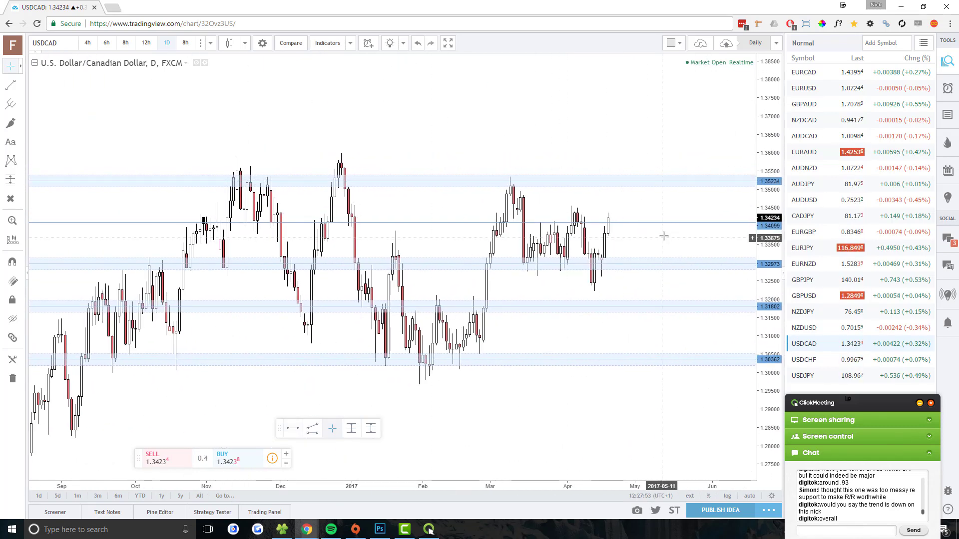
mouse_move(664, 236)
mouse_down()
mouse_move(574, 210)
mouse_move(570, 197)
mouse_move(567, 231)
mouse_move(552, 240)
mouse_move(554, 223)
mouse_move(589, 225)
mouse_move(624, 374)
mouse_move(574, 379)
mouse_move(578, 367)
mouse_up()
click(569, 193)
drag(522, 392, 654, 401)
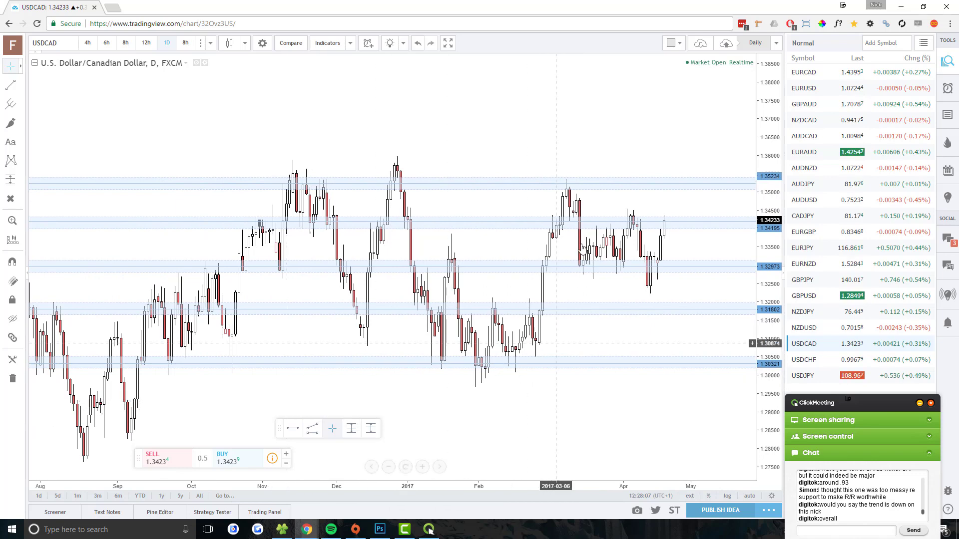
click(581, 222)
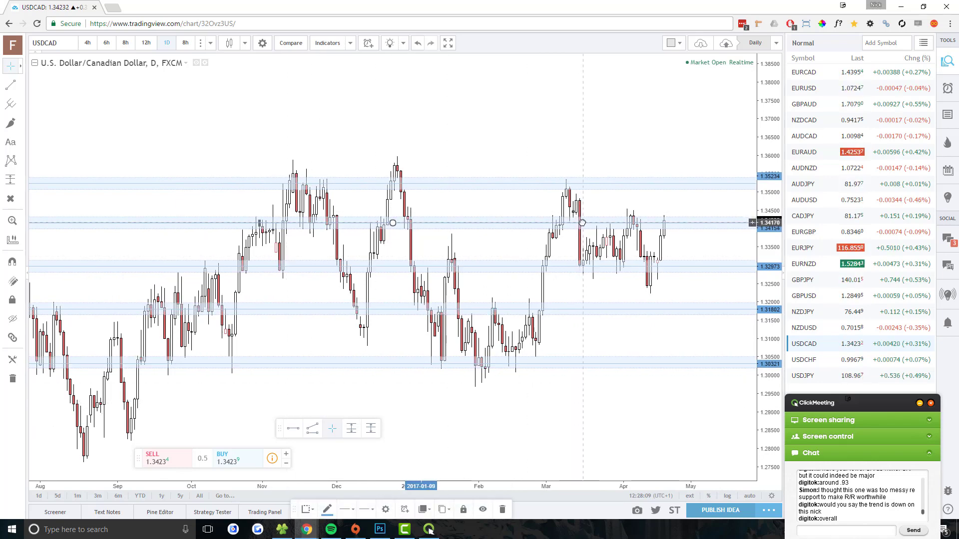
Step: Check USDCAD's new zone at 1.34154 against the daily candles of 2015 and early 2016, pointing out reactions around it
click(429, 529)
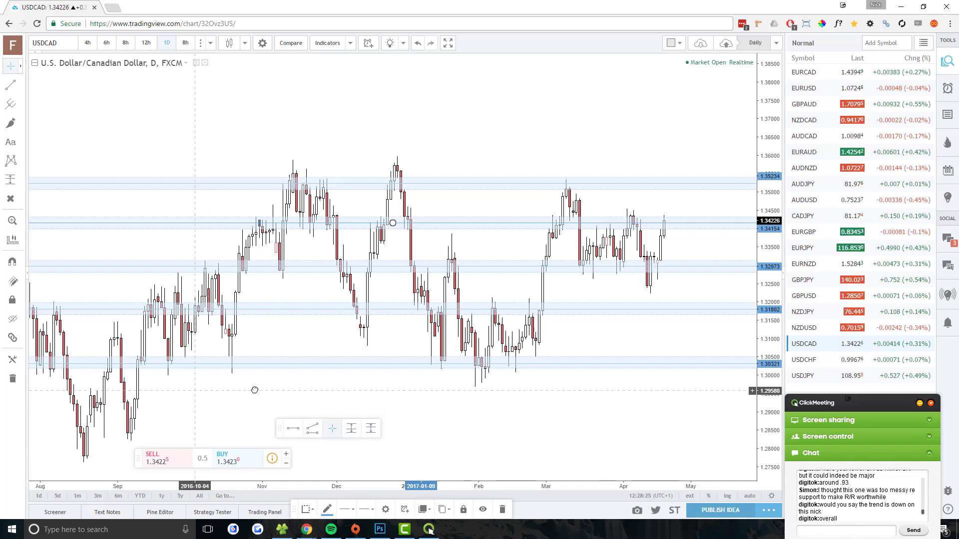
scroll(218, 411, left, 10)
scroll(218, 411, left, 10)
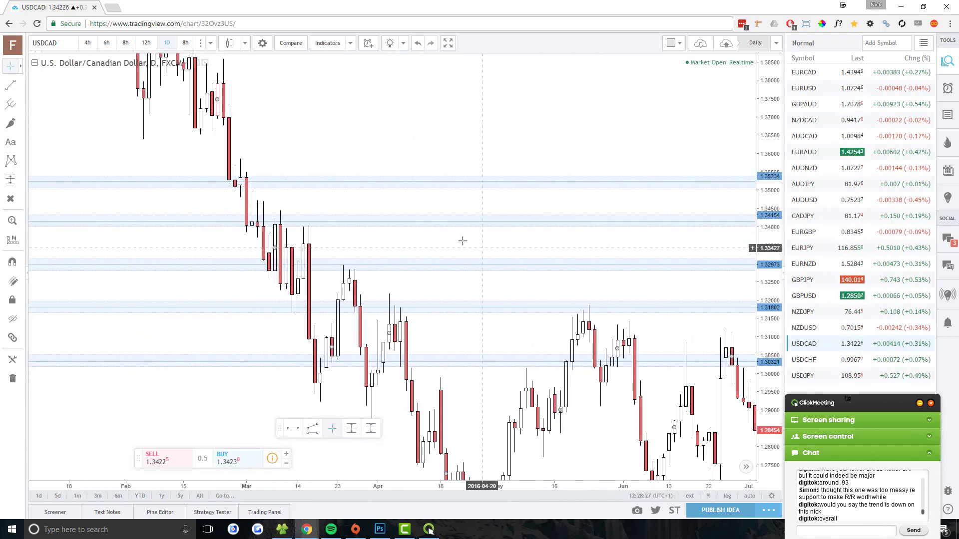
scroll(558, 153, up, 3)
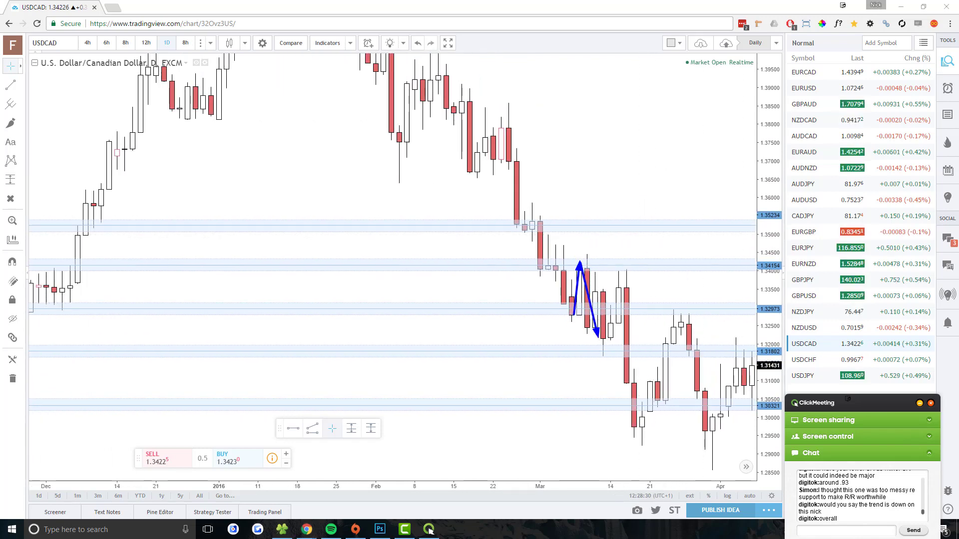
drag(314, 129, 599, 137)
mouse_move(272, 136)
mouse_down()
mouse_move(439, 133)
mouse_move(279, 135)
mouse_up()
drag(500, 135, 291, 133)
drag(549, 137, 501, 138)
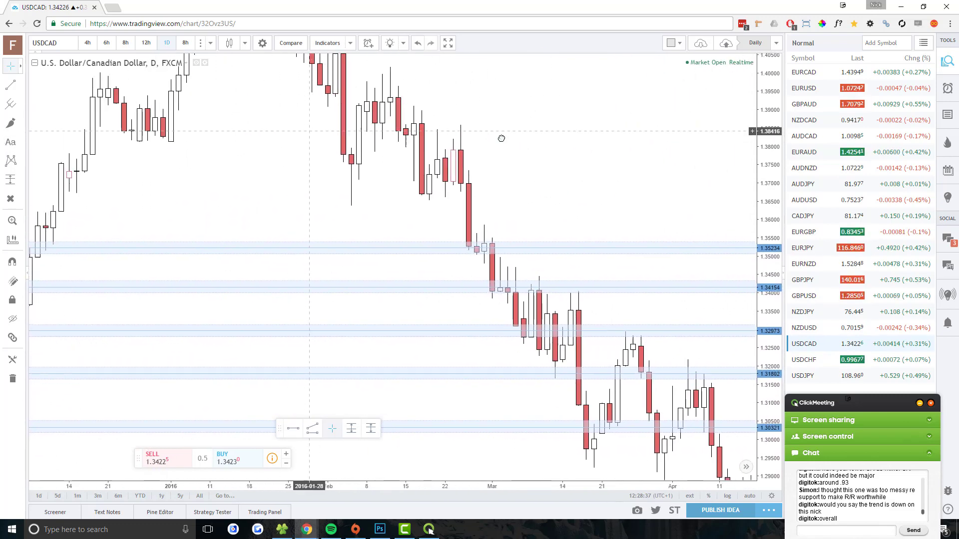
drag(100, 134, 423, 133)
drag(149, 149, 445, 152)
drag(280, 165, 591, 196)
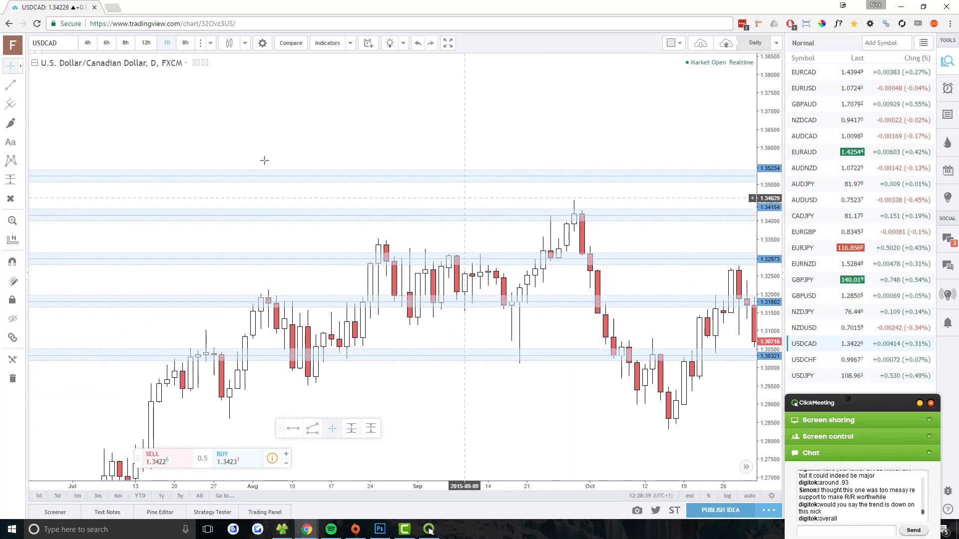
drag(738, 129, 369, 192)
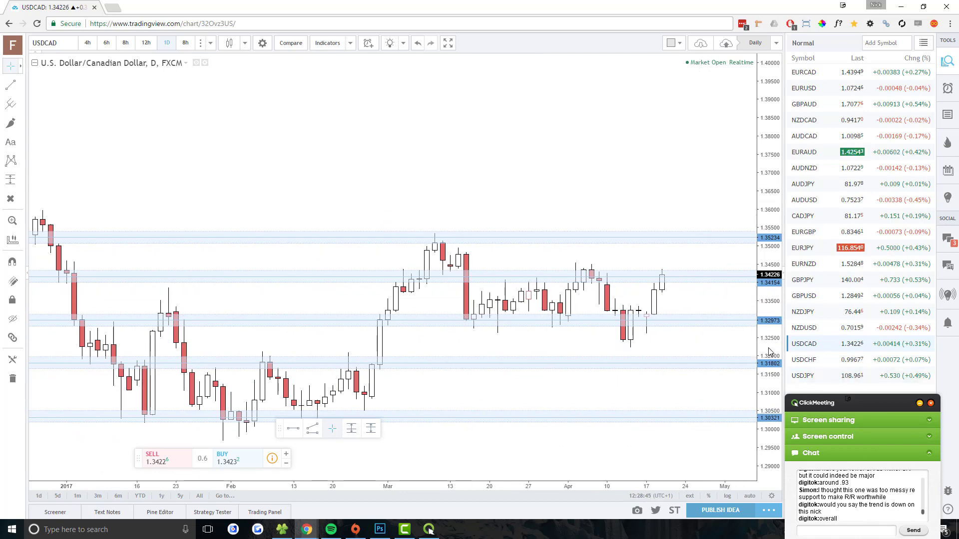
Step: Compare USDCAD's recent candles with its zones on the 12-hour, 8-hour and 6-hour timeframes
drag(769, 352, 769, 309)
key(1)
key(2)
key(h)
key(Return)
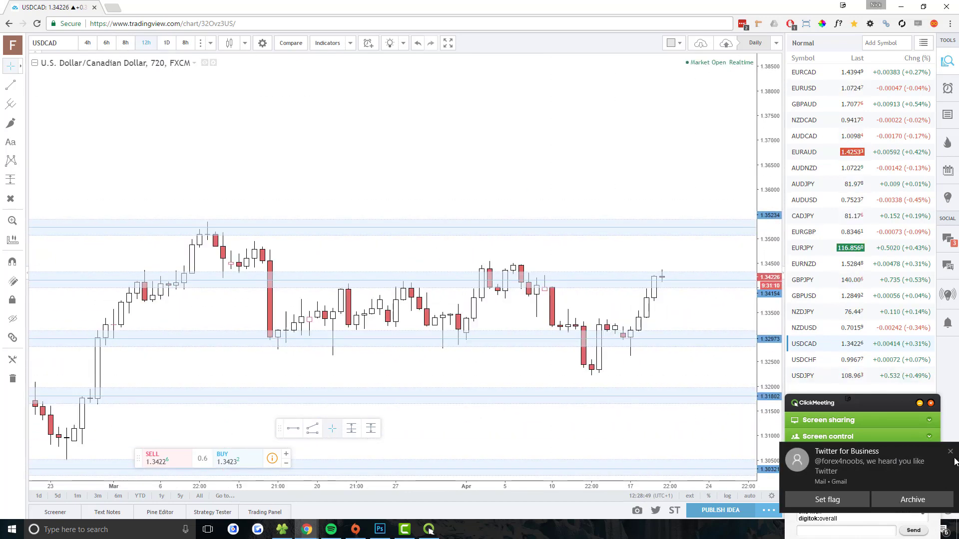
click(950, 453)
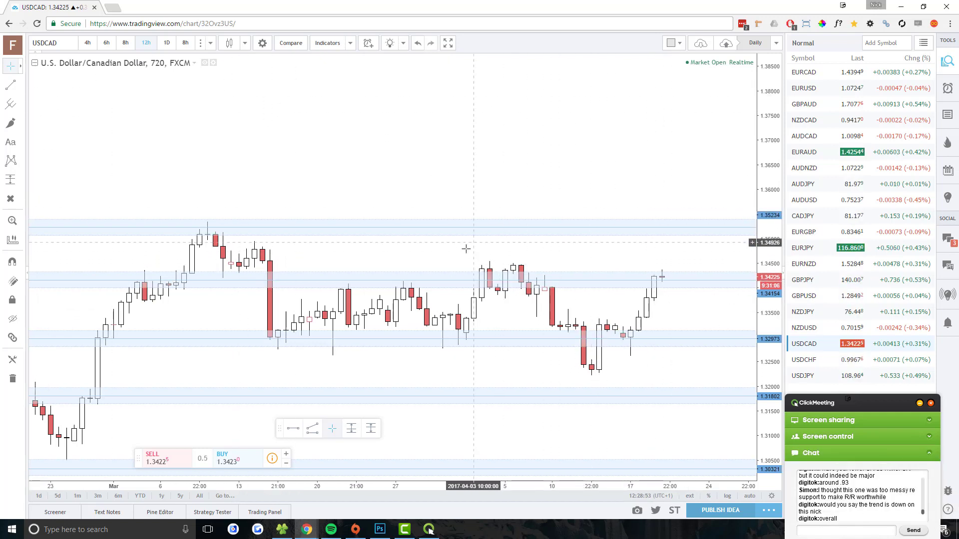
click(123, 42)
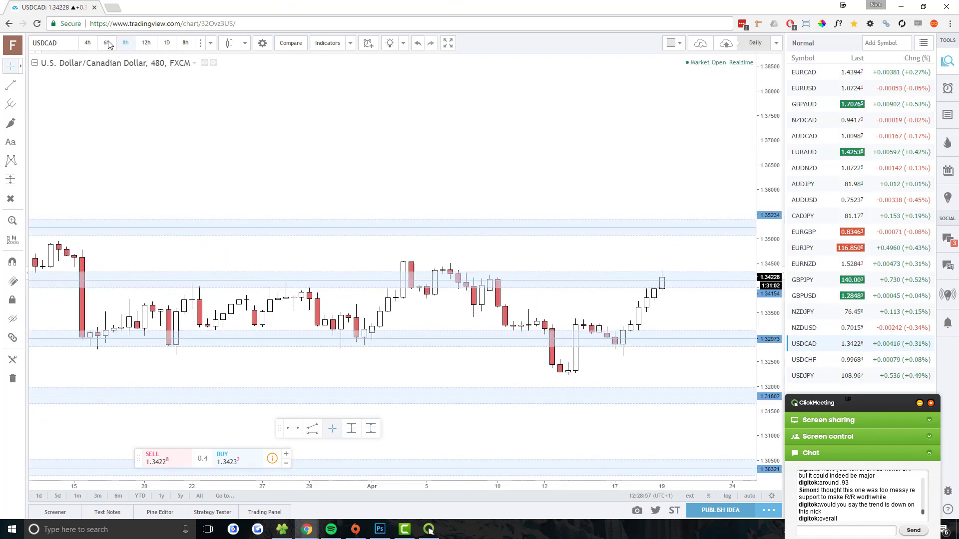
click(108, 43)
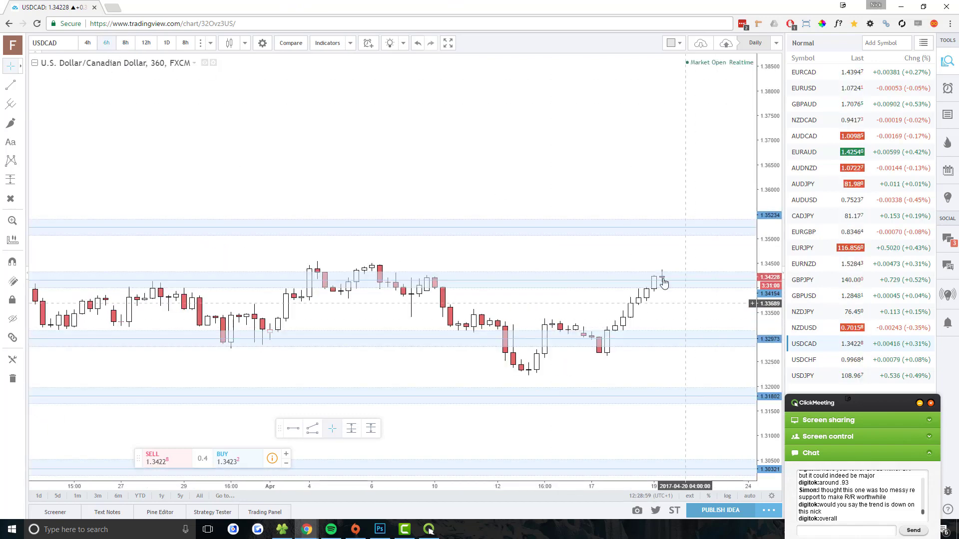
drag(773, 352, 657, 267)
scroll(599, 255, down, 3)
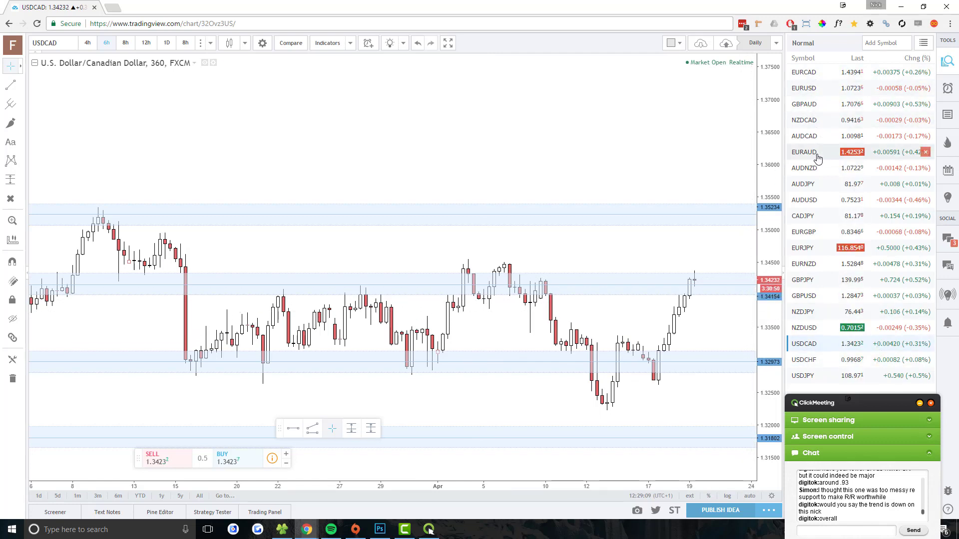
Step: In the watchlist, move NZDCAD directly below EURCAD and USDCAD directly below NZDCAD
drag(810, 122, 810, 88)
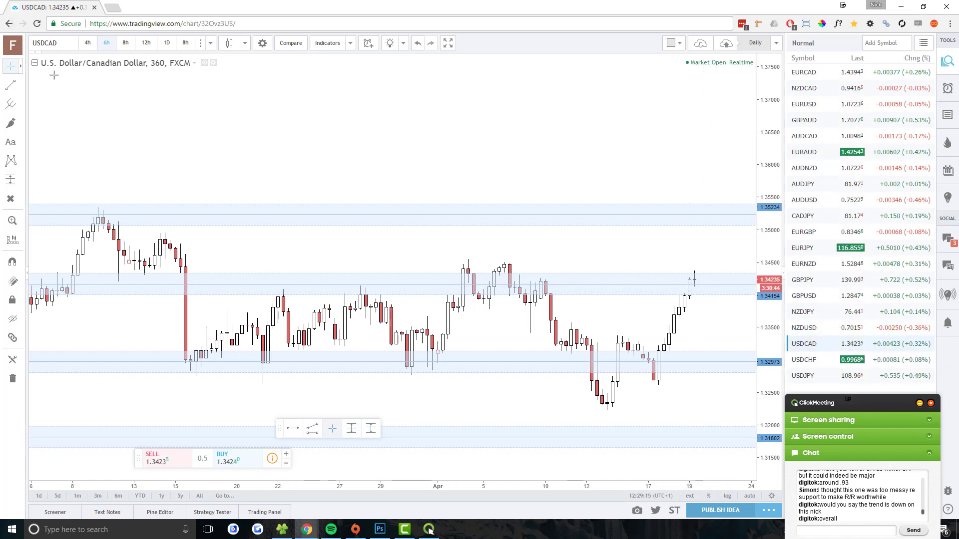
click(146, 43)
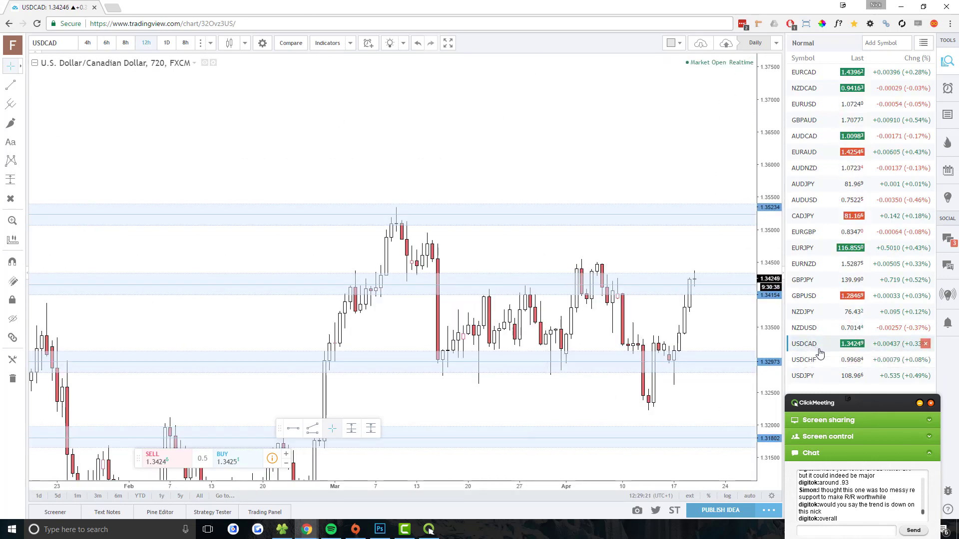
drag(816, 348, 844, 102)
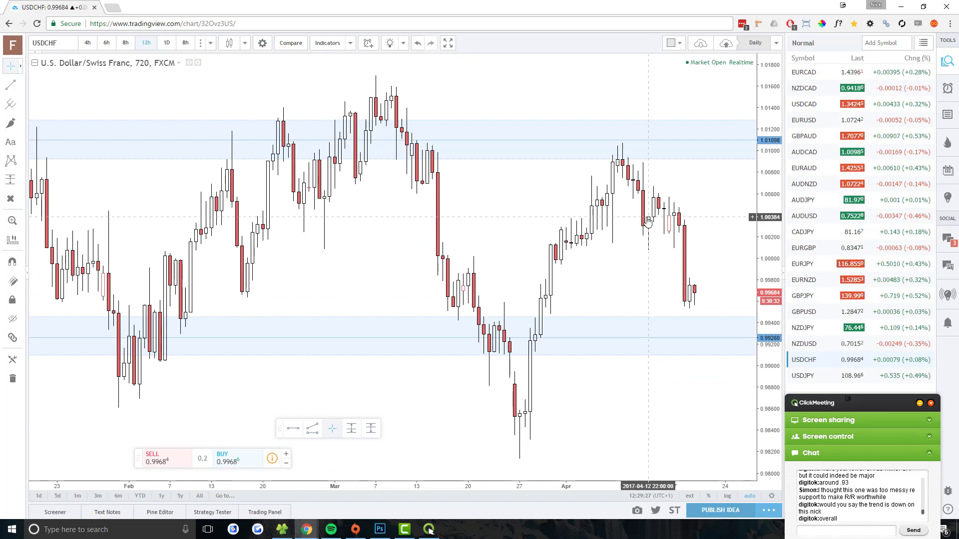
Step: Compare USDCHF's candles with its zones on the daily, 8-hour, 6-hour and 4-hour timeframes
click(167, 43)
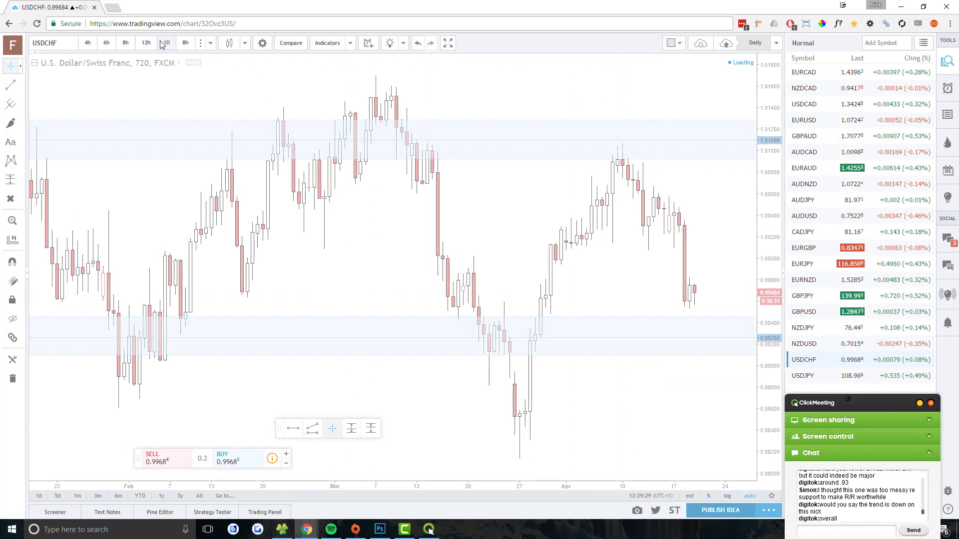
click(126, 42)
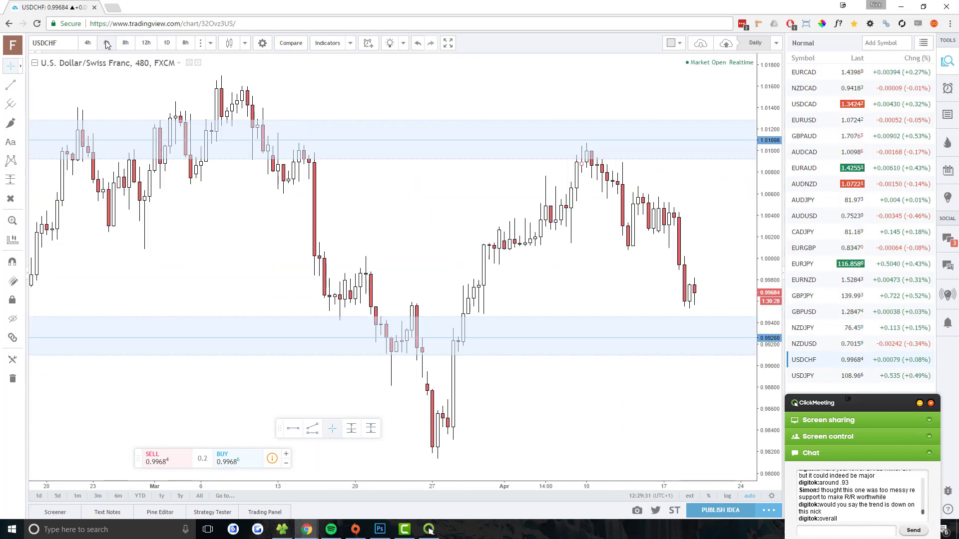
click(106, 42)
click(87, 43)
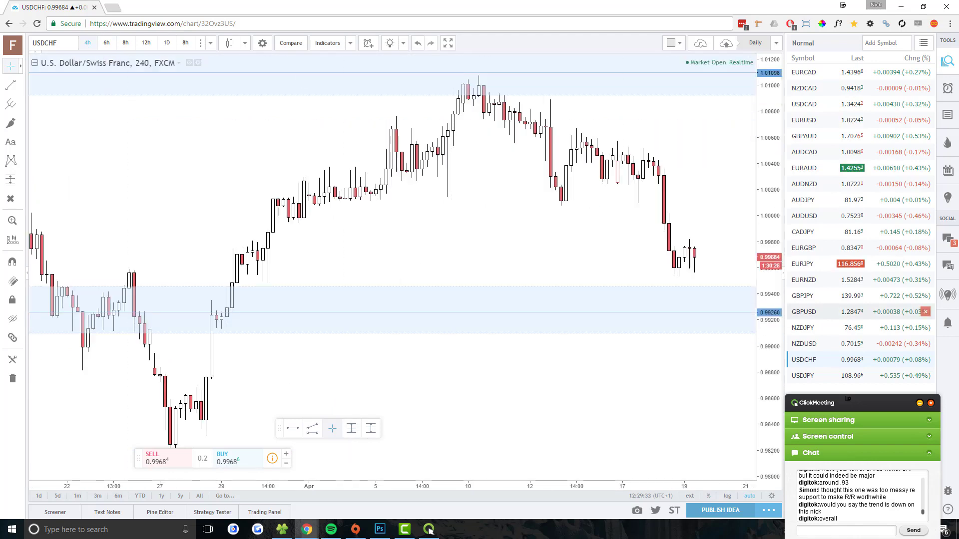
Step: Open USDJPY and compare its candles with the zones on the daily, 12-hour, 8-hour, 6-hour and 4-hour timeframes
click(804, 377)
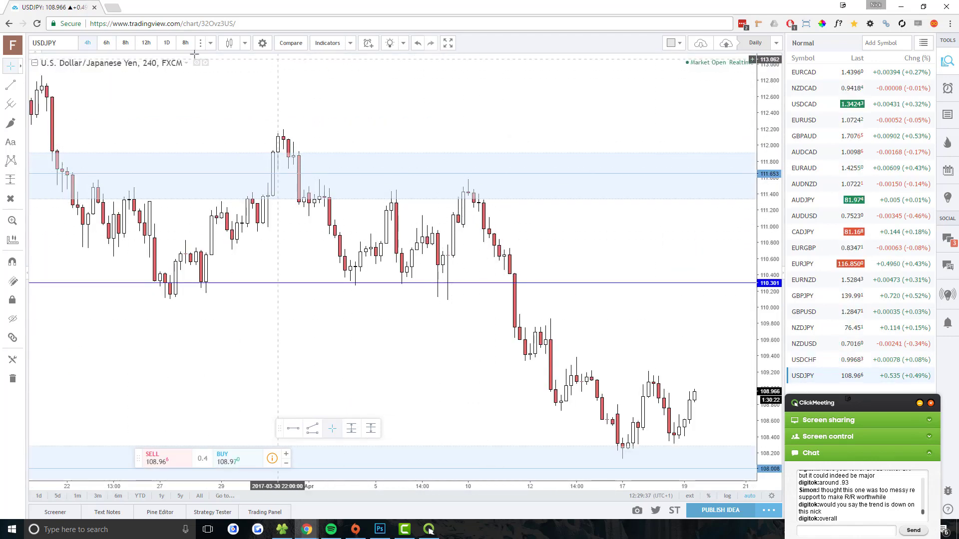
click(159, 44)
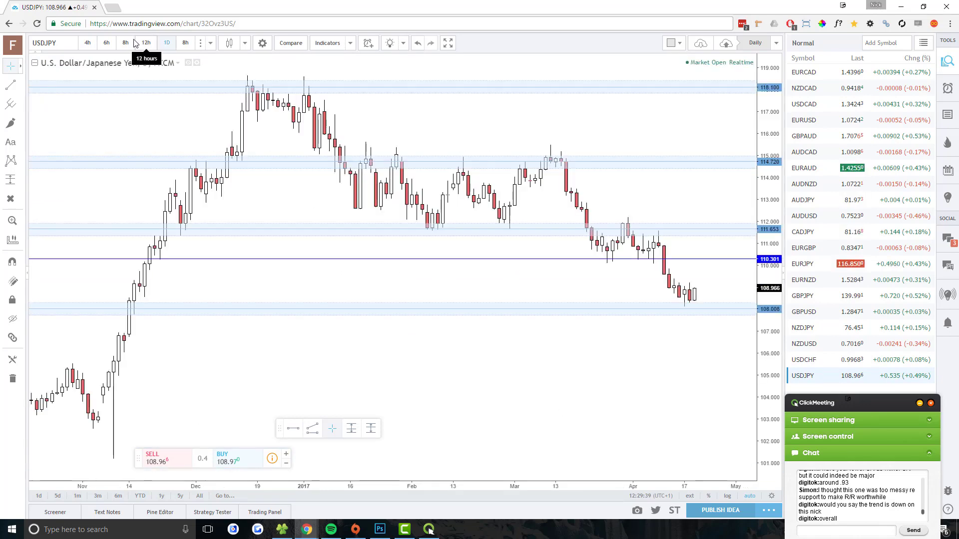
click(146, 43)
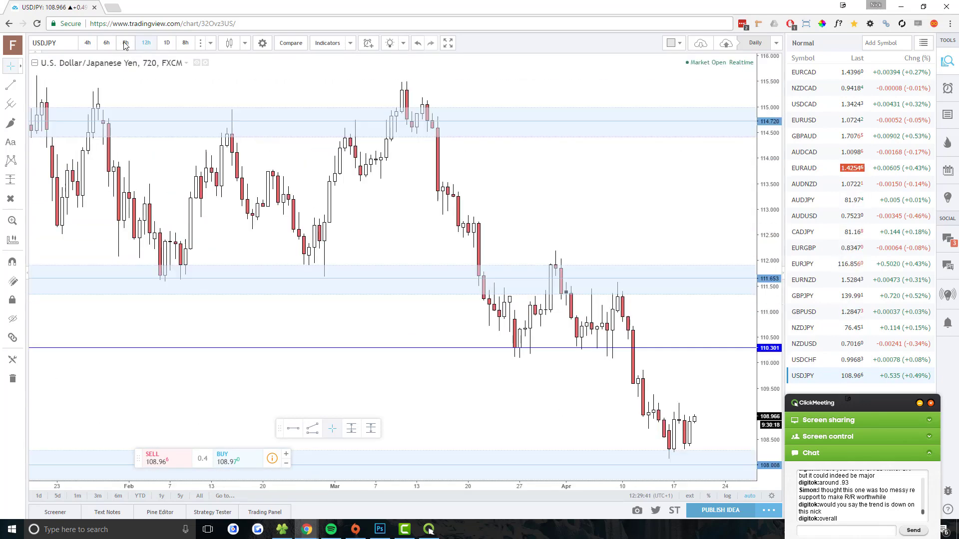
click(126, 43)
click(98, 44)
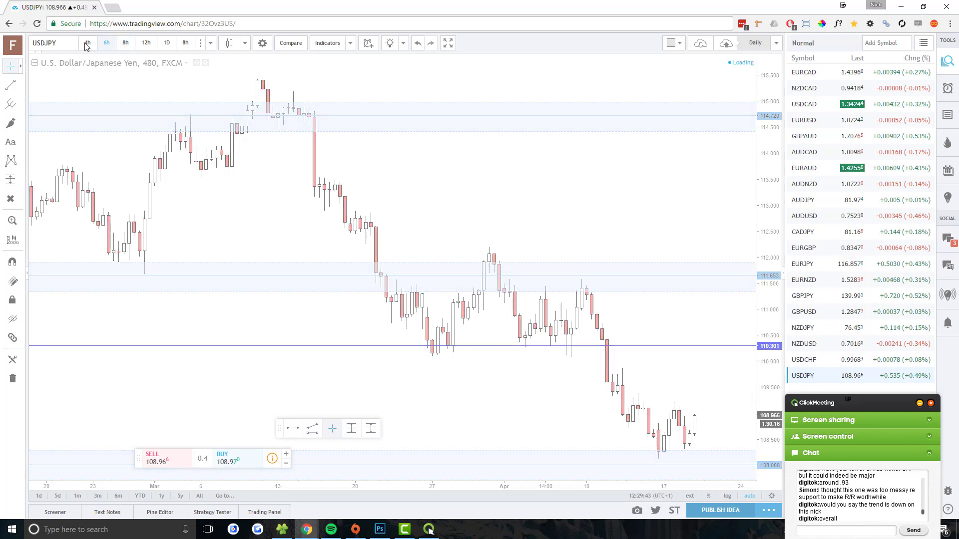
click(86, 44)
Step: Open EURCAD and compare its candles with the zones on the daily, 12-hour, 8-hour and 6-hour timeframes, ending on the daily
click(809, 75)
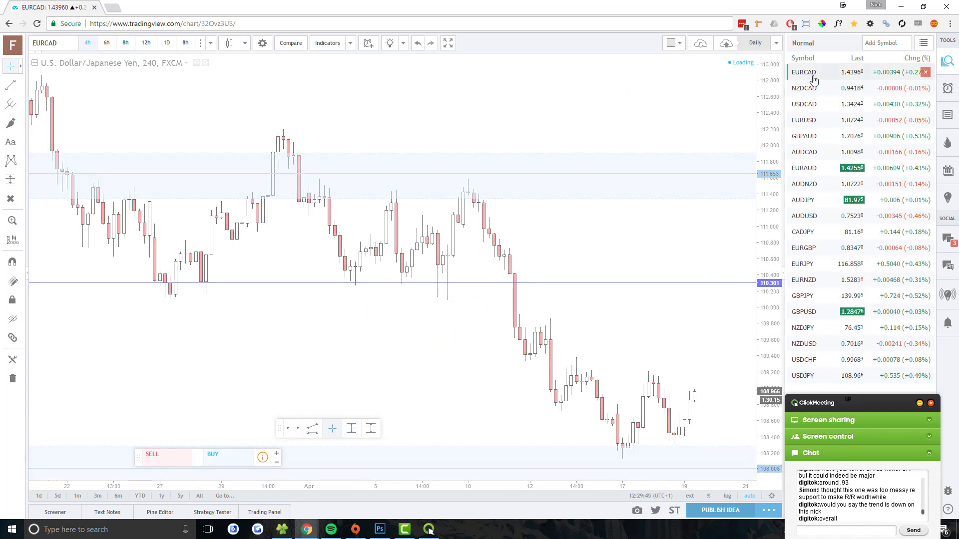
click(165, 44)
click(146, 43)
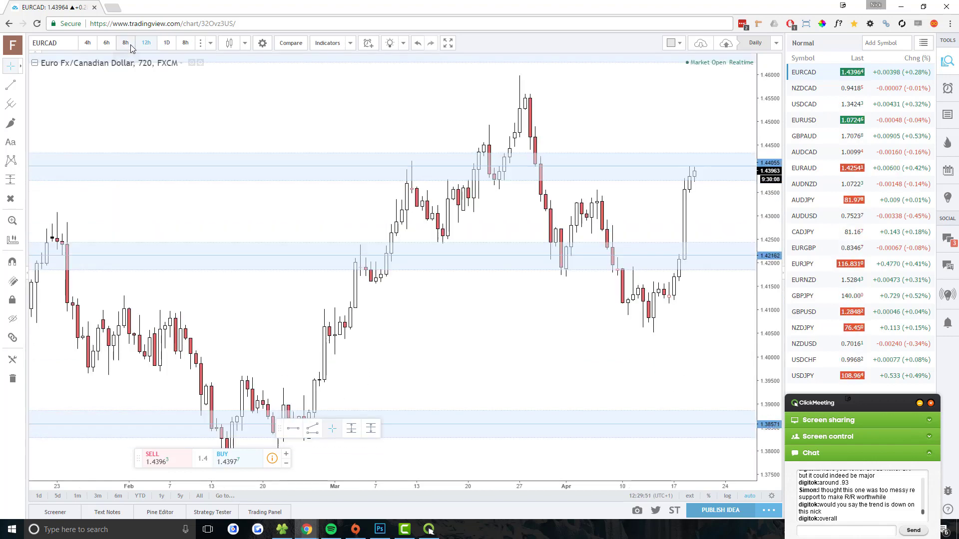
click(126, 47)
click(106, 44)
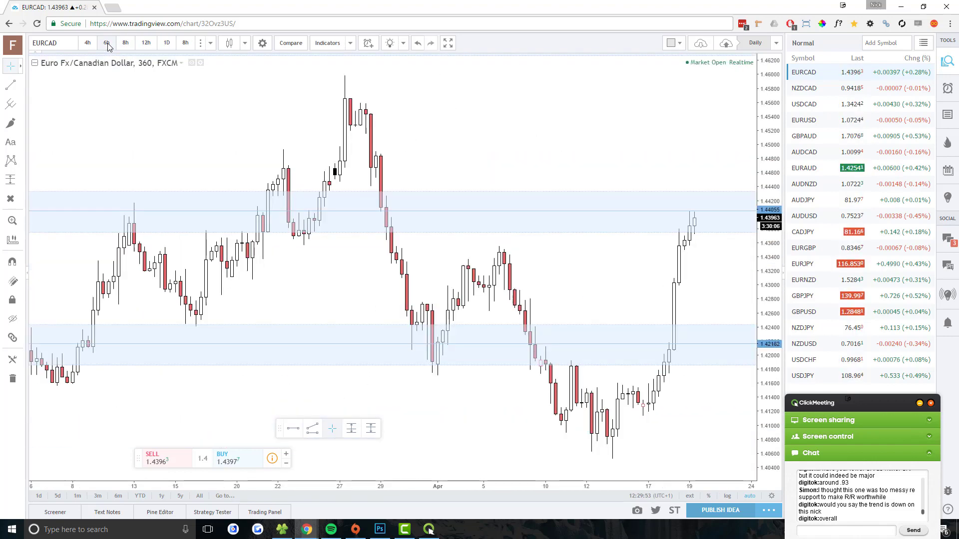
click(125, 44)
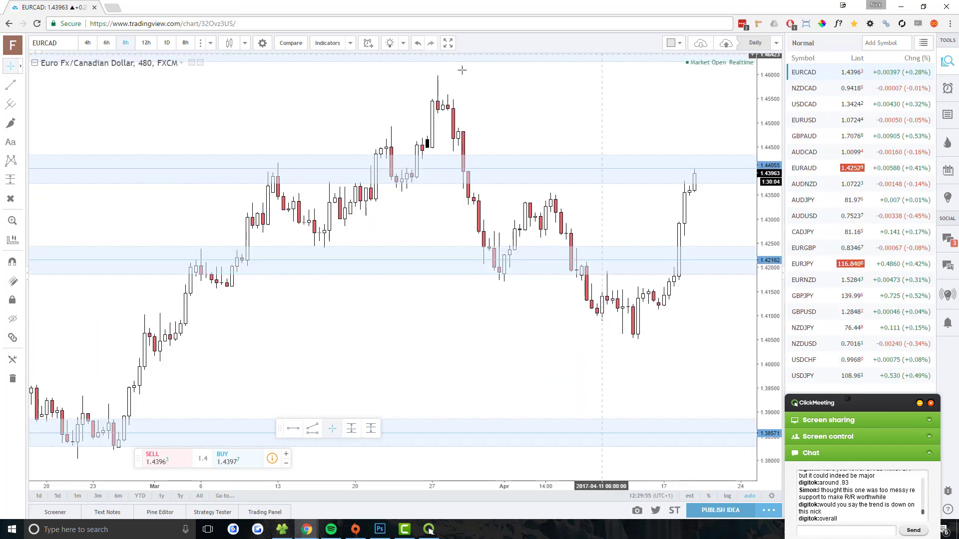
click(165, 43)
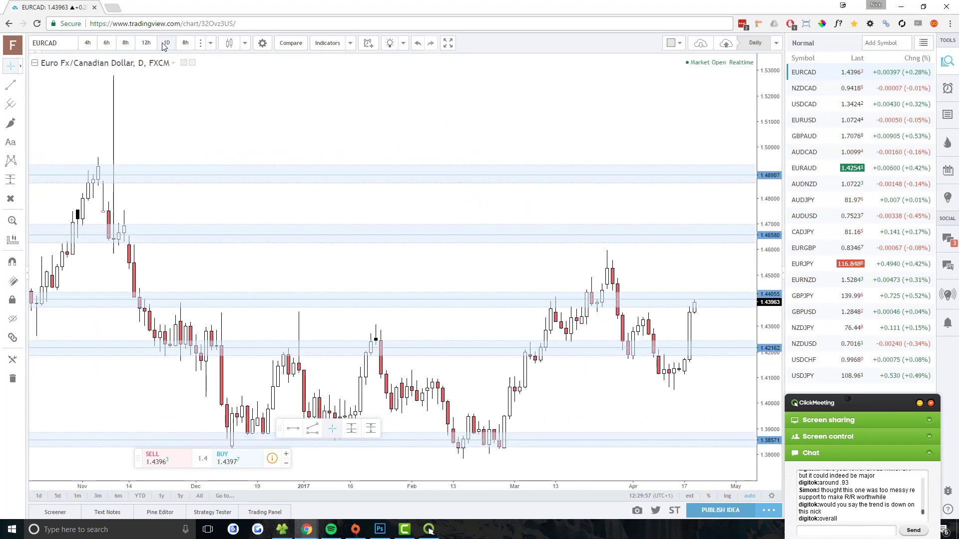
Step: Open NZDCAD and compare its candles with the zones on the daily, 12-hour, 8-hour and 6-hour timeframes, ending on the 12-hour
click(819, 88)
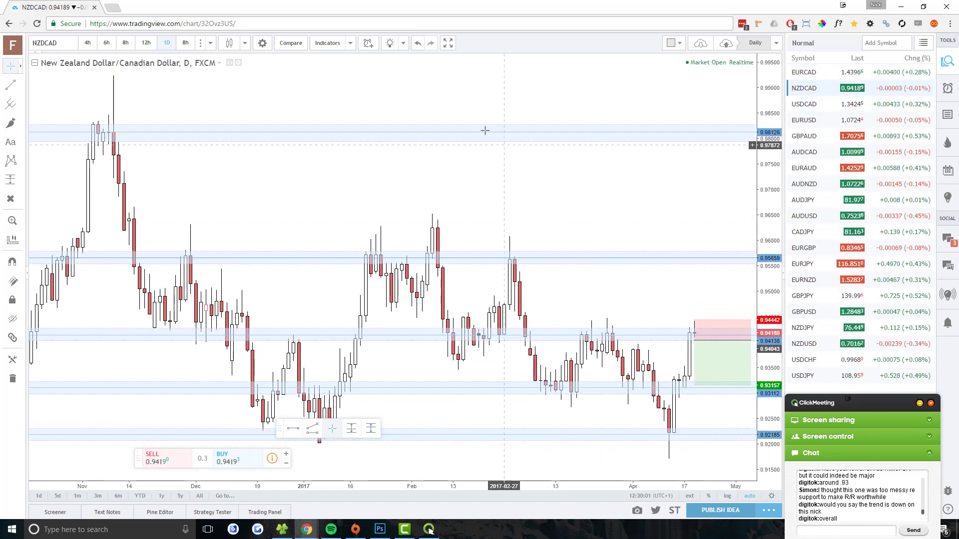
scroll(290, 85, up, 1)
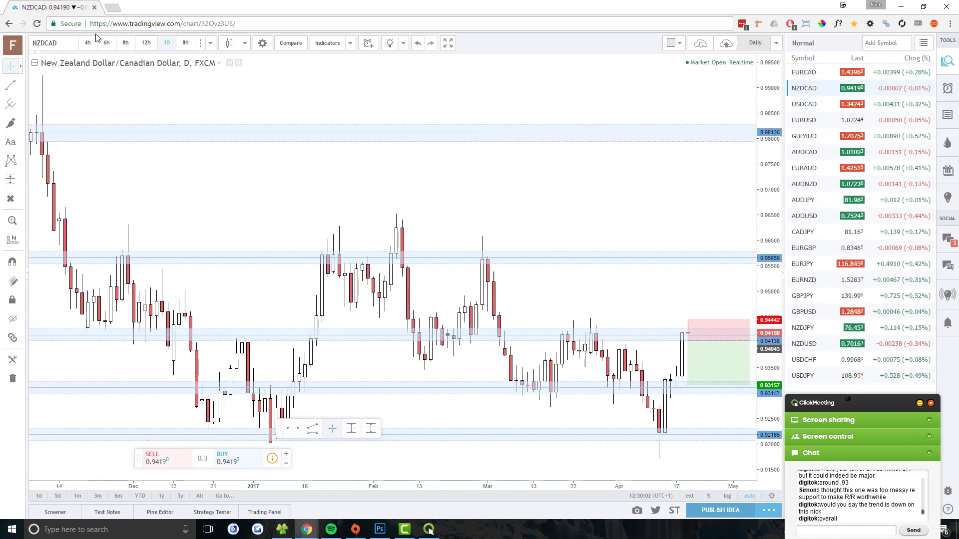
click(147, 42)
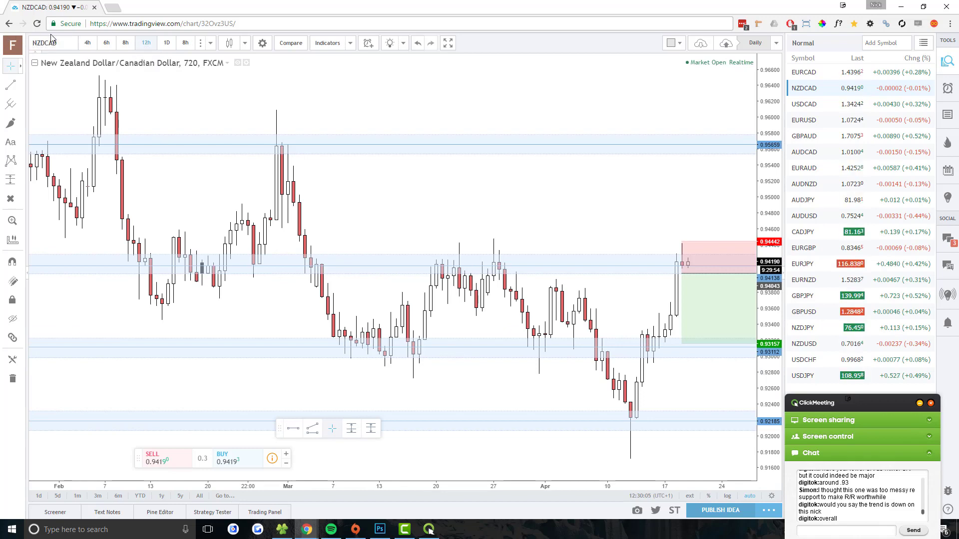
click(125, 43)
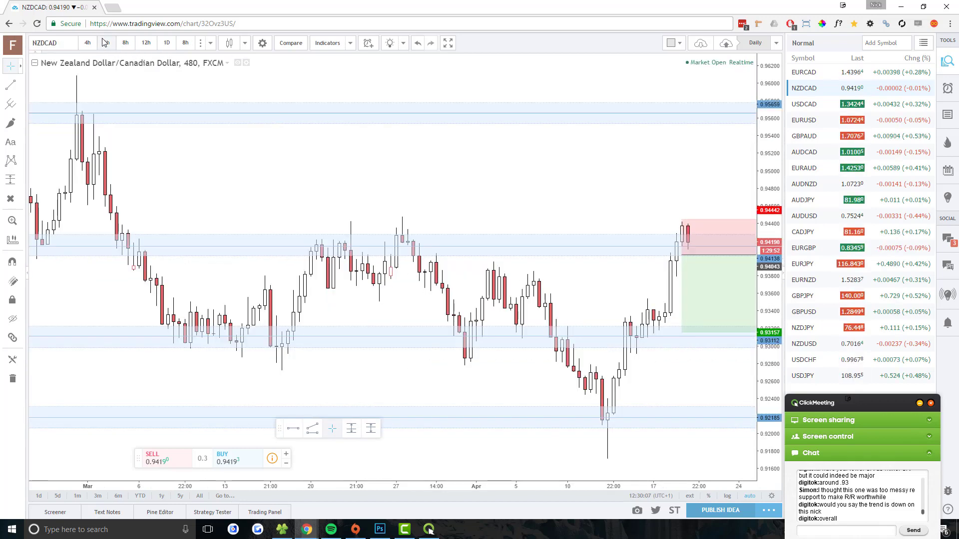
click(106, 43)
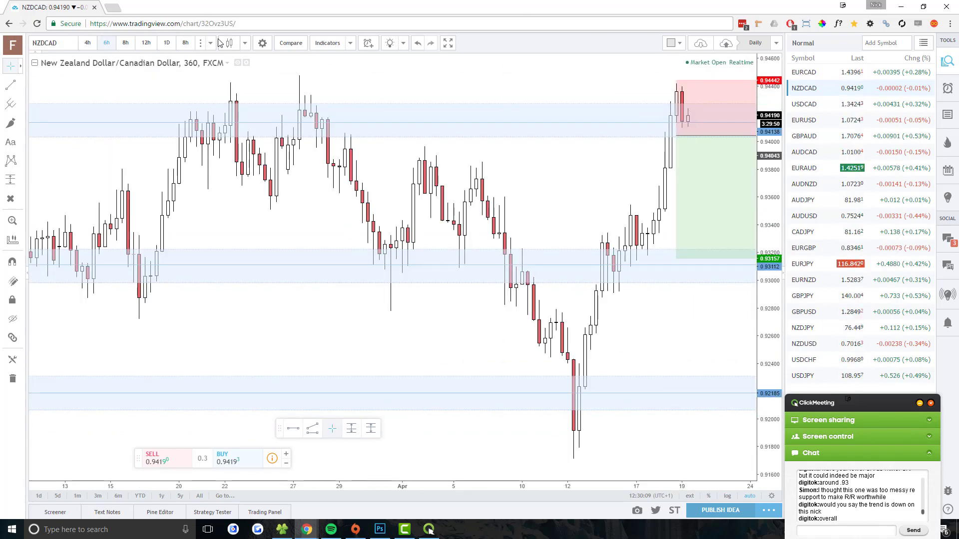
click(155, 45)
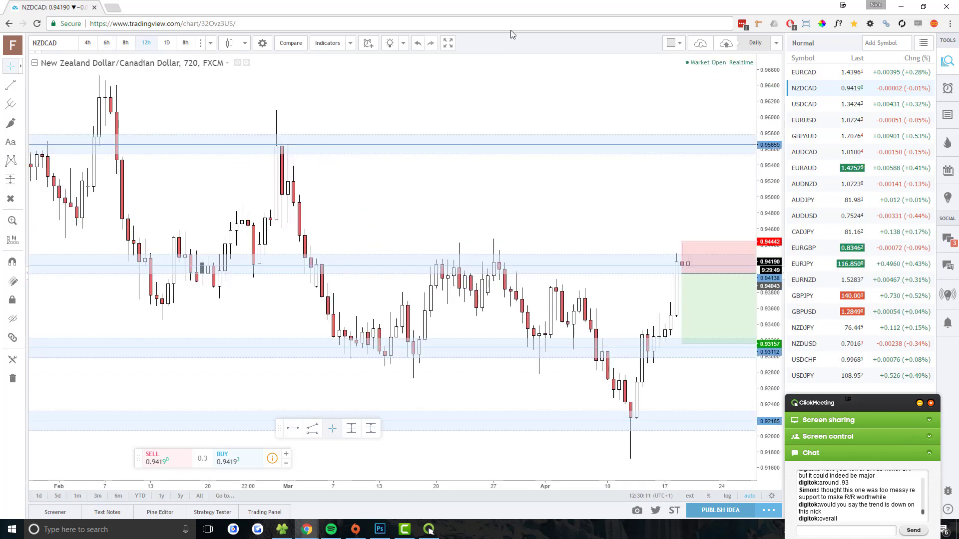
Step: Open USDCAD and compare its candles with the zones on the daily, 12-hour, 8-hour and 6-hour timeframes
click(802, 104)
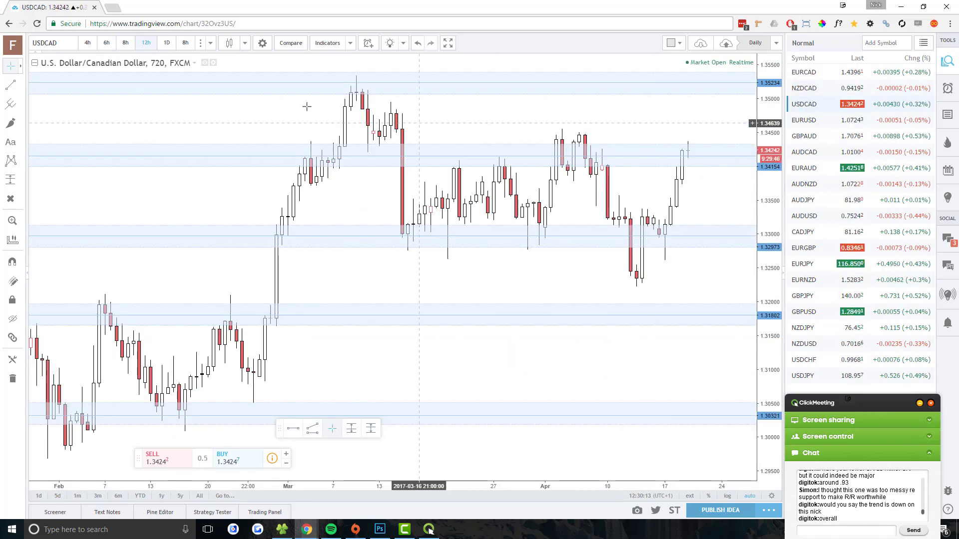
click(166, 43)
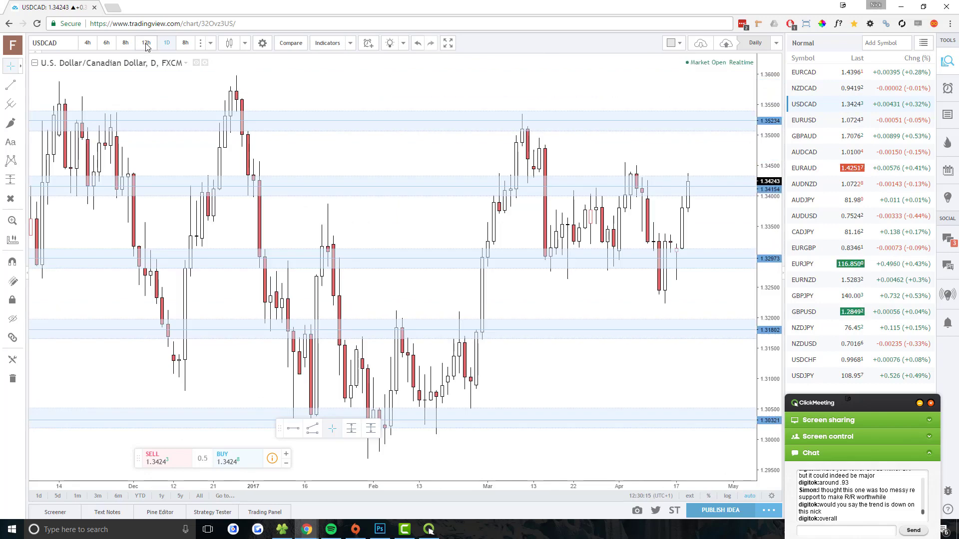
click(146, 43)
click(125, 44)
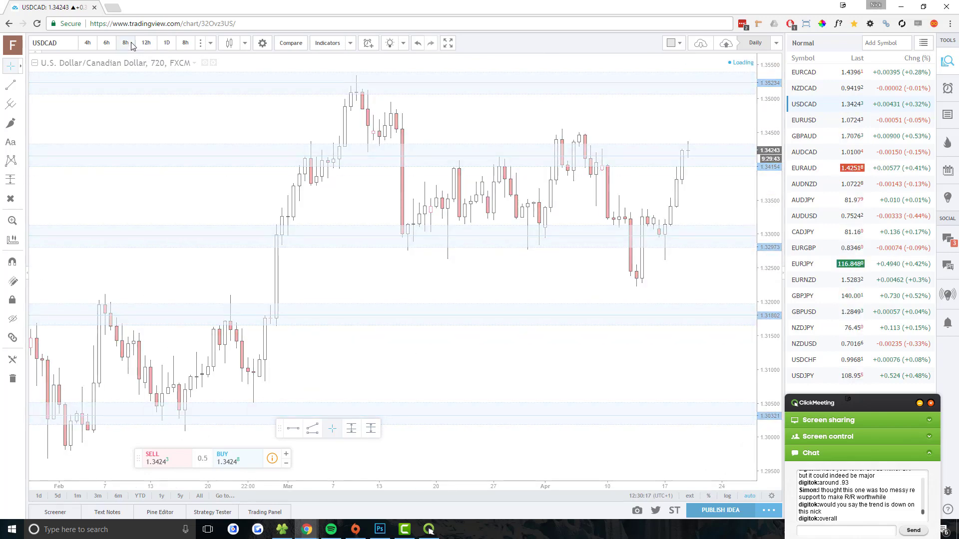
click(106, 44)
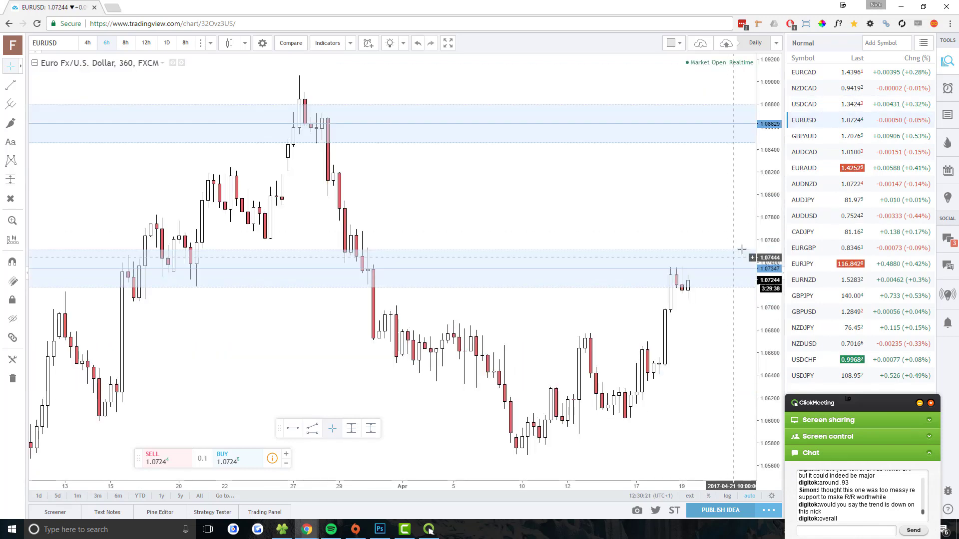
Step: Examine EURUSD's candles against its zones on the daily and 12-hour timeframes, ending with a close look at the latest daily candles
click(168, 43)
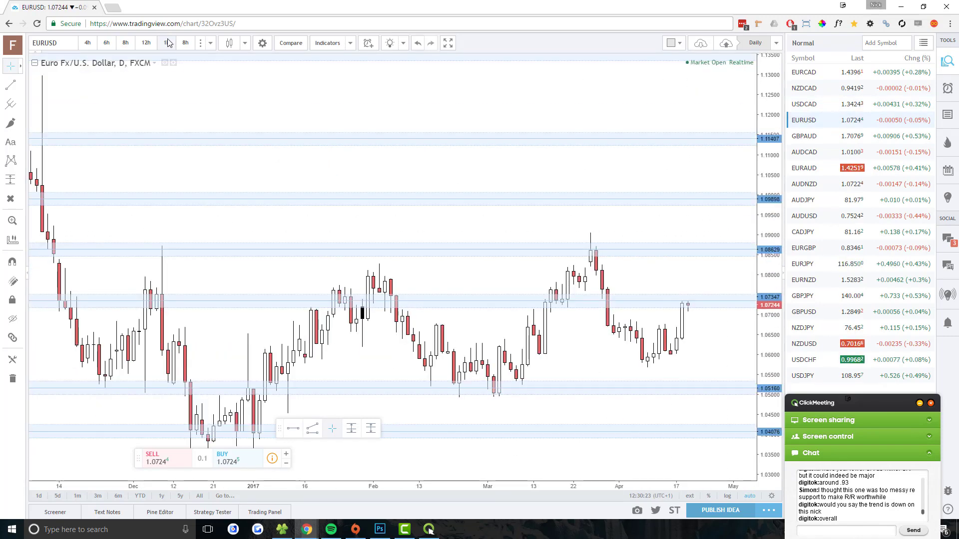
click(145, 43)
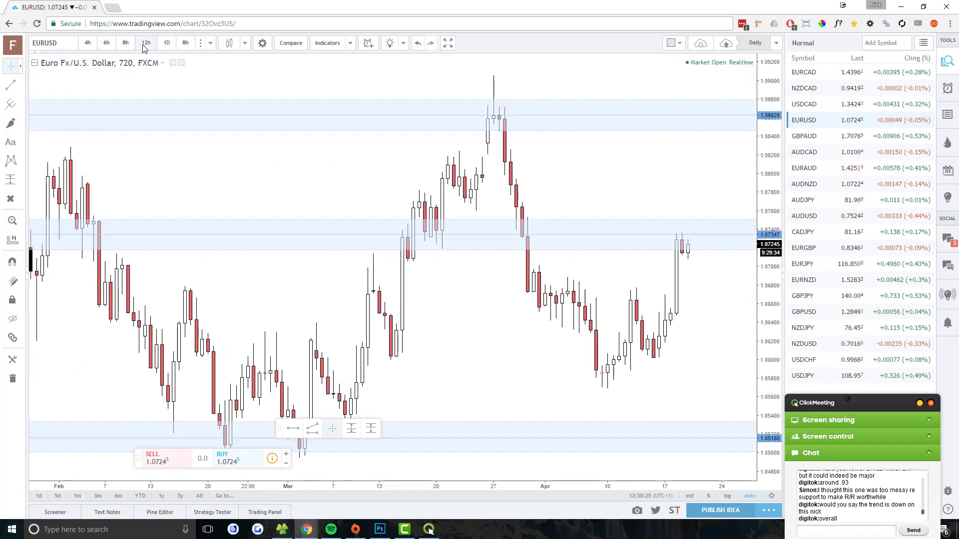
click(168, 43)
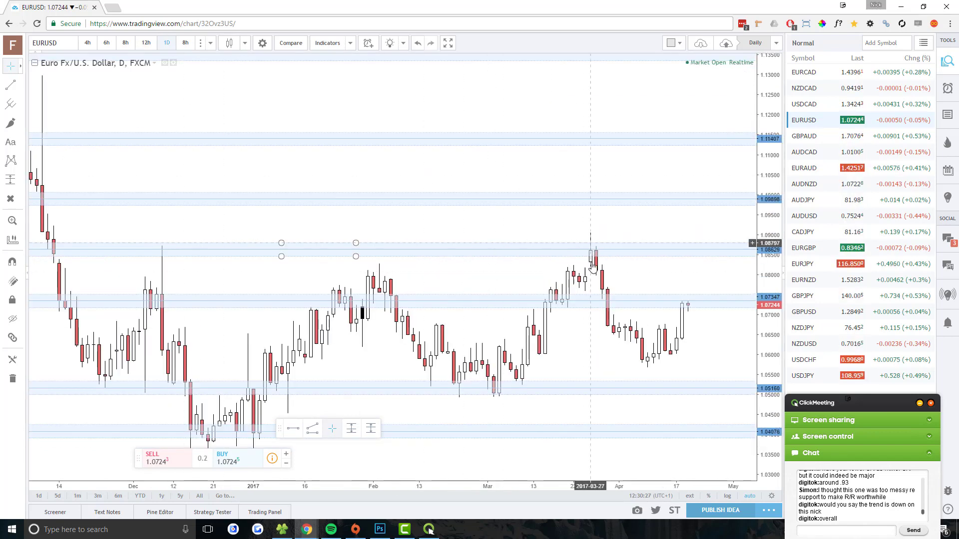
scroll(645, 285, up, 2)
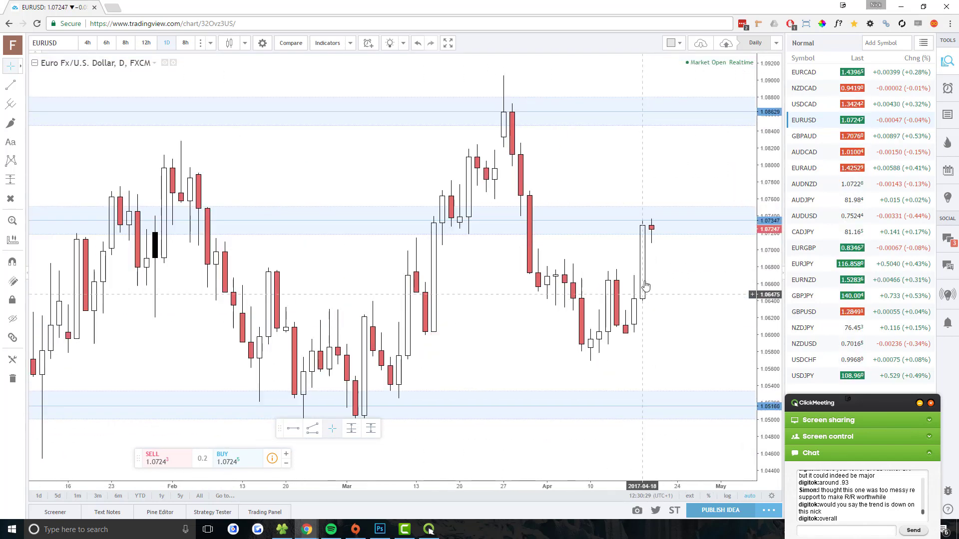
scroll(660, 215, up, 1)
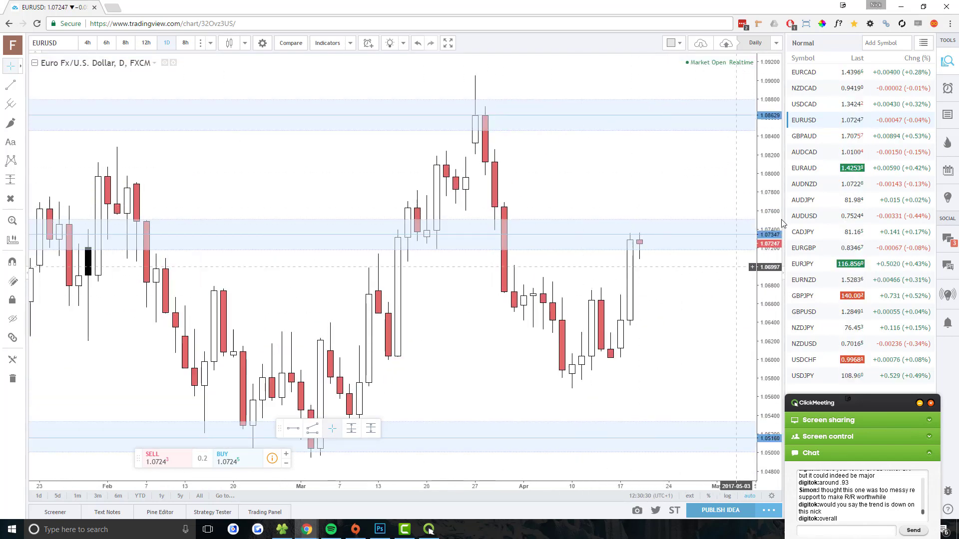
Step: Open GBPAUD and compare its candles with the zones on the daily, 12-hour, 8-hour and 6-hour timeframes, ending on the 12-hour
click(810, 136)
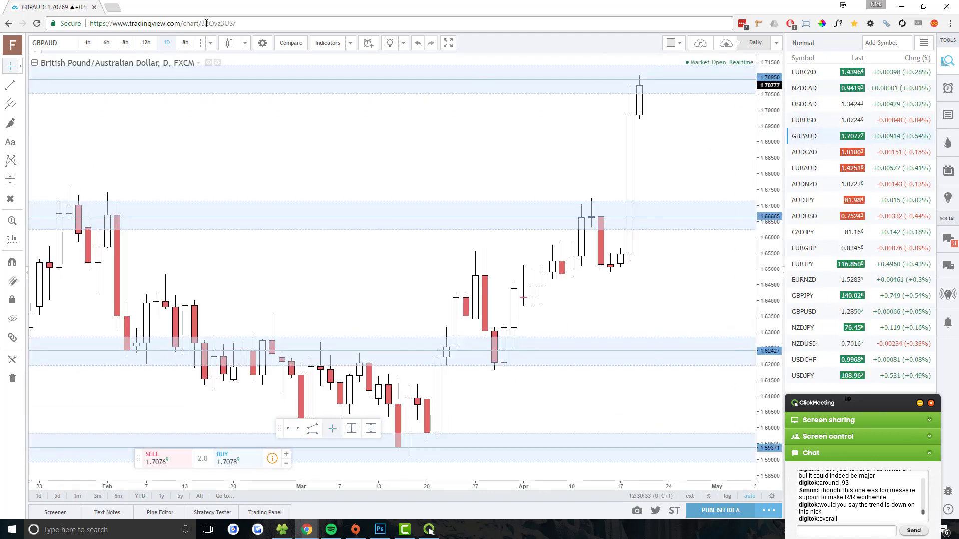
click(143, 44)
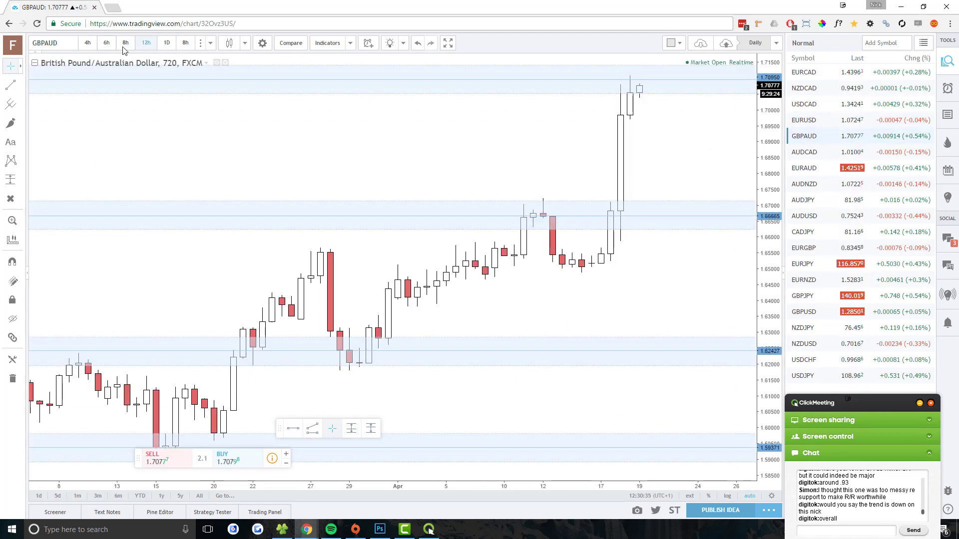
click(127, 44)
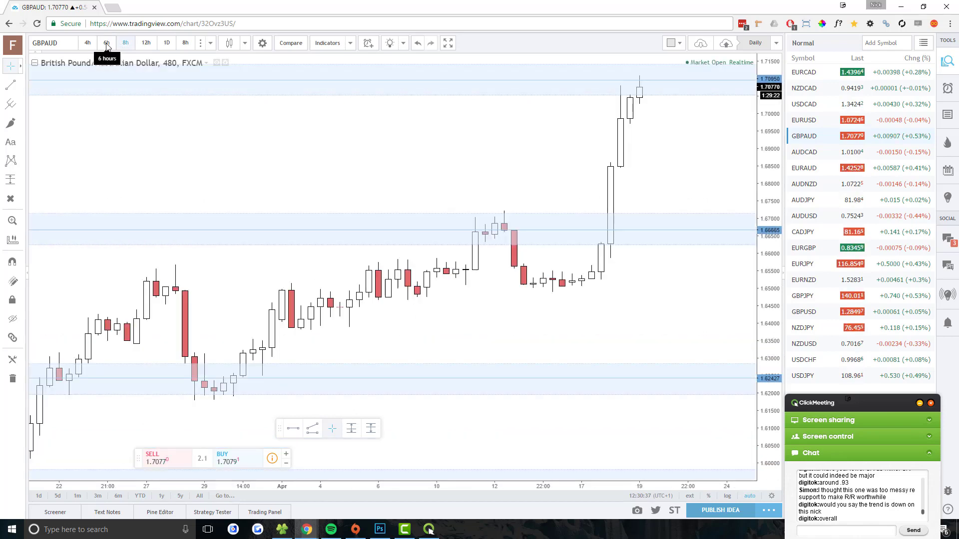
click(107, 44)
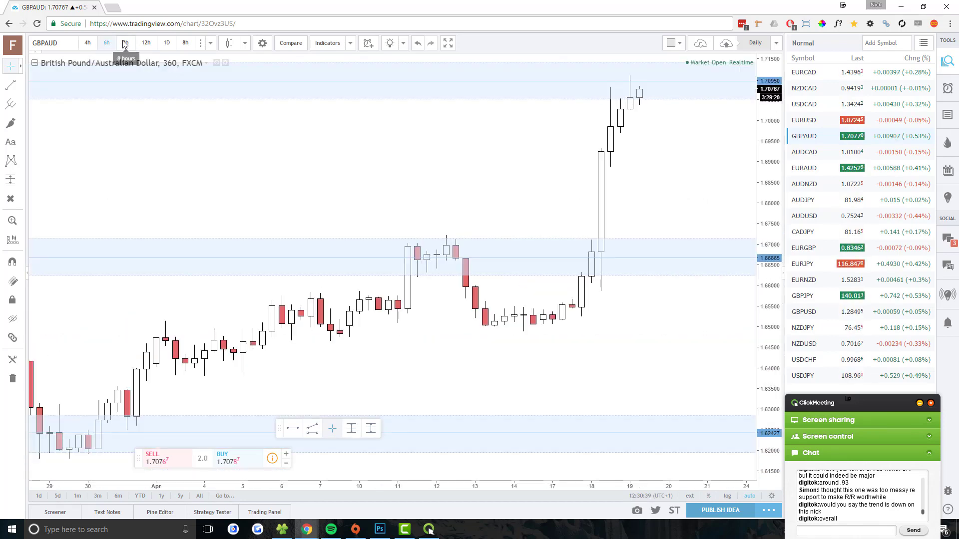
click(145, 43)
right_click(124, 45)
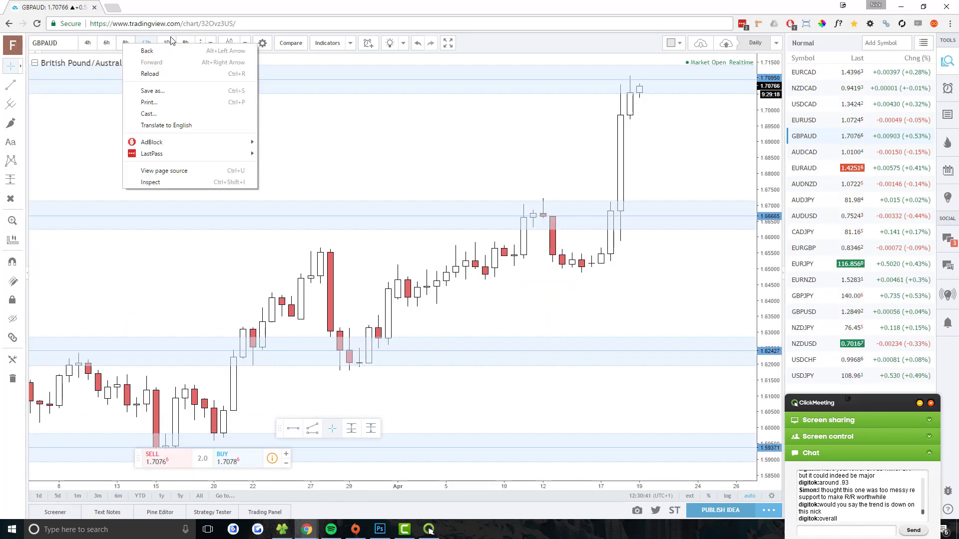
click(700, 111)
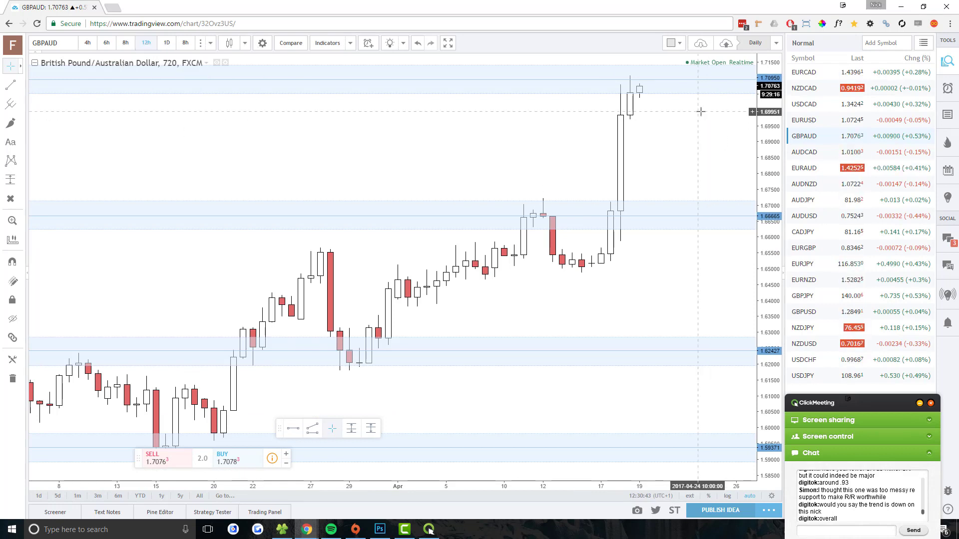
Step: Check AUDCAD's 12-hour candles against its zones and return to the GBPAUD chart
click(808, 153)
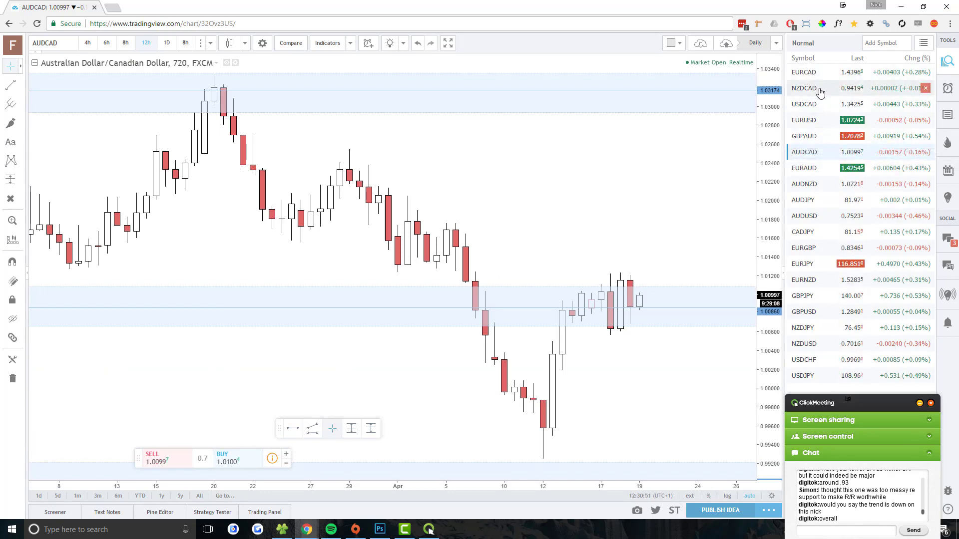
click(812, 135)
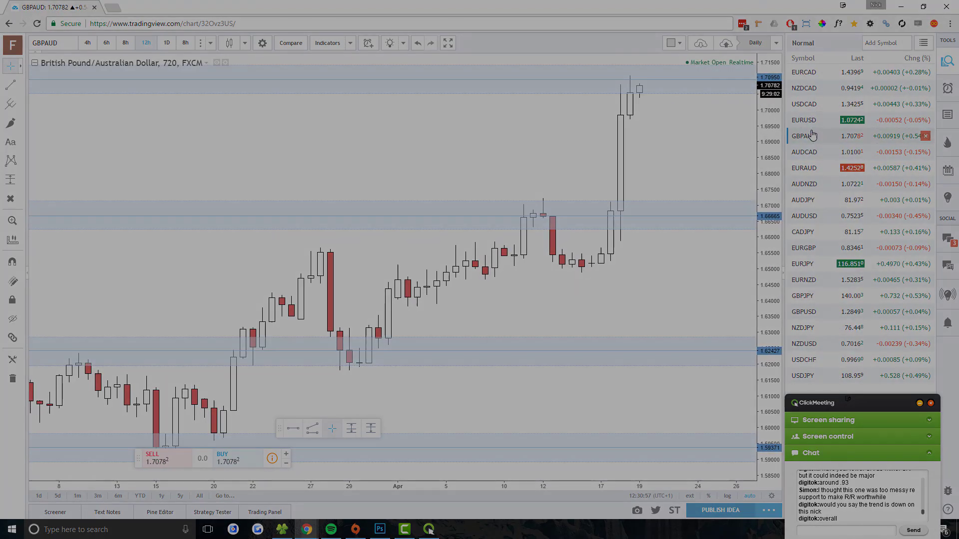